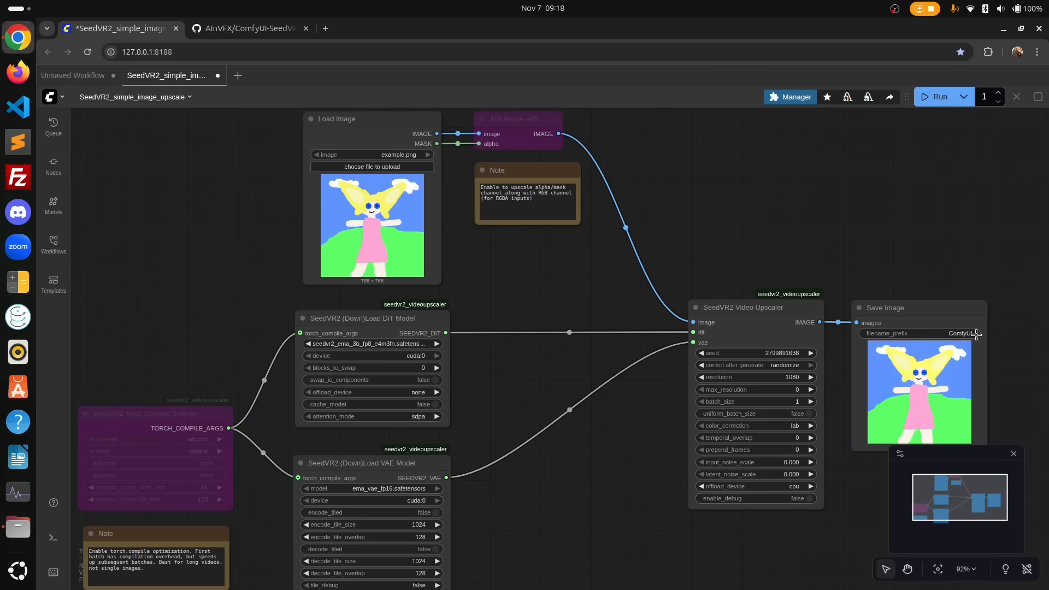
# Review the model files offered by the SeedVR2 DiT loader, leaving the selection as it is, and look over the VAE loader.
pyautogui.moveTo(1018, 414); pyautogui.dragTo(988, 389)
pyautogui.moveTo(503, 350); pyautogui.dragTo(646, 330)
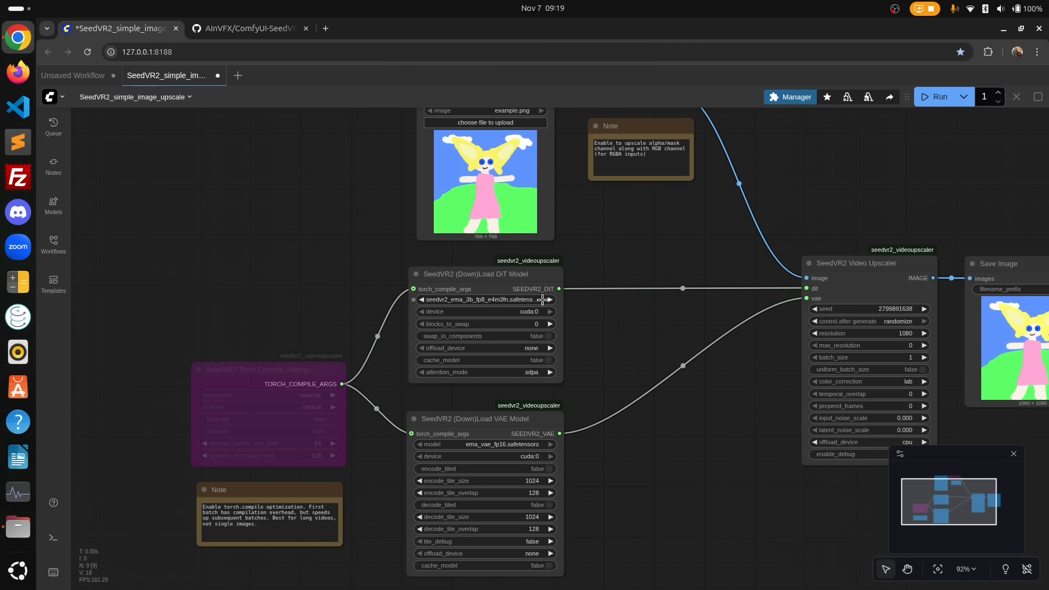
pyautogui.click(552, 300)
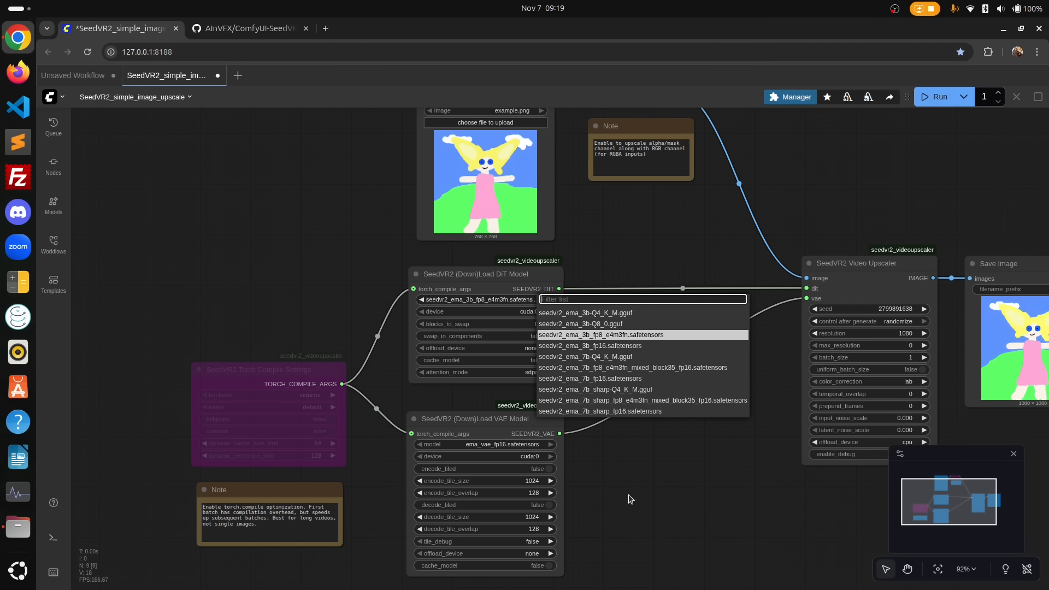
pyautogui.click(608, 487)
pyautogui.moveTo(601, 474); pyautogui.dragTo(562, 417)
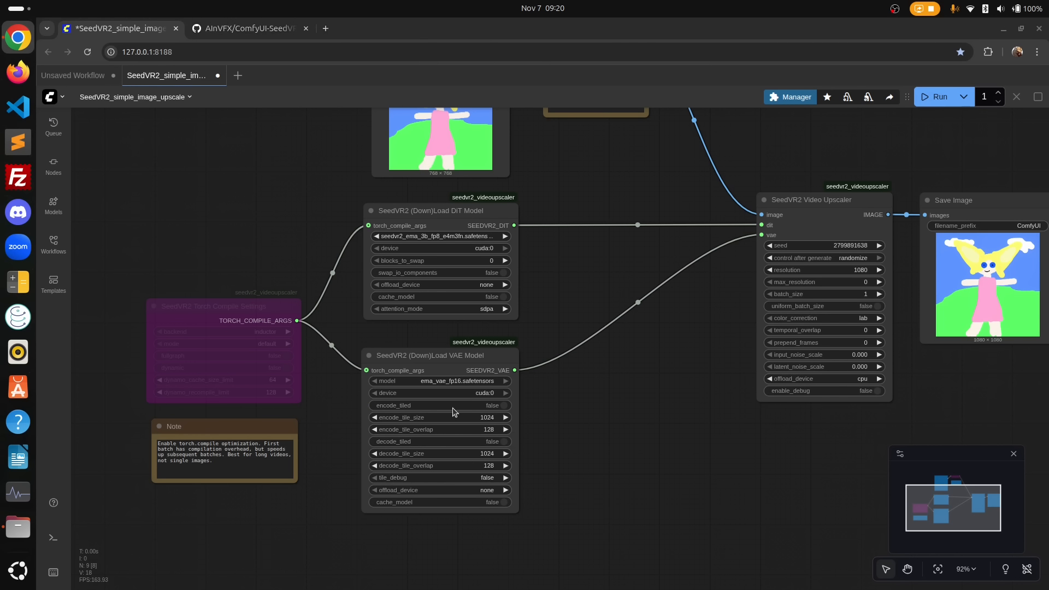
# Switch to the file manager and rename extra_model_paths.yaml.example in the ComfyUI2511 folder to extra_model_paths.yaml.
pyautogui.hotkey('alt', 'Tab')
pyautogui.click(453, 37)
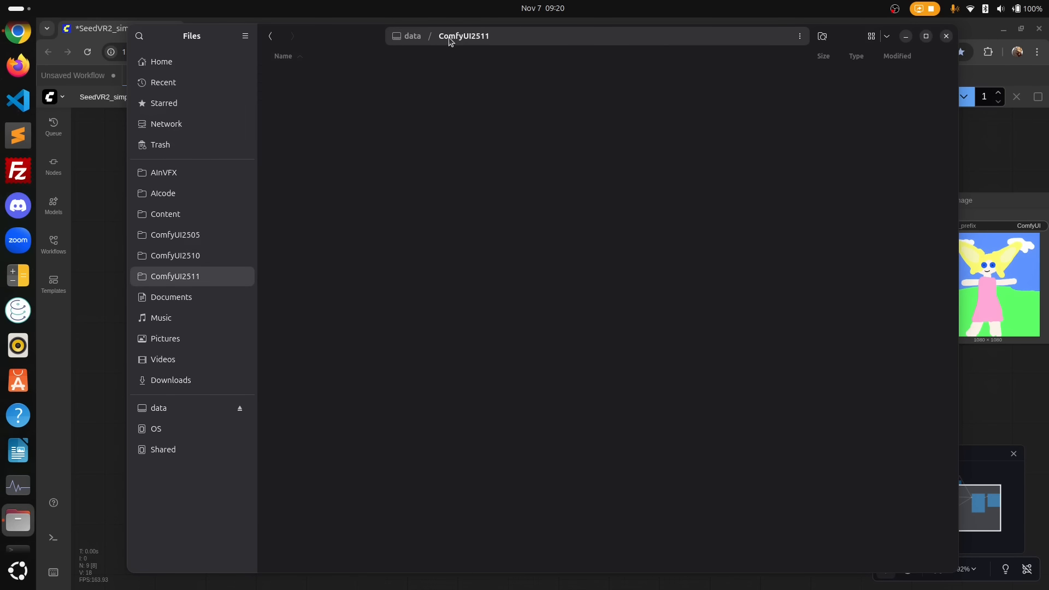
pyautogui.scroll(3, 339, 268)
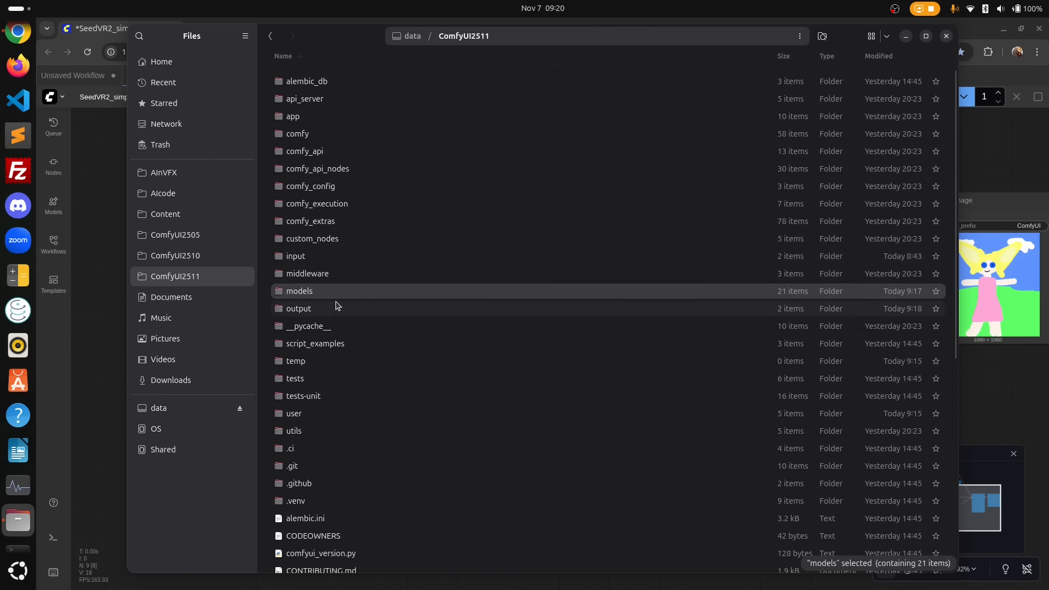
pyautogui.scroll(-10, 335, 322)
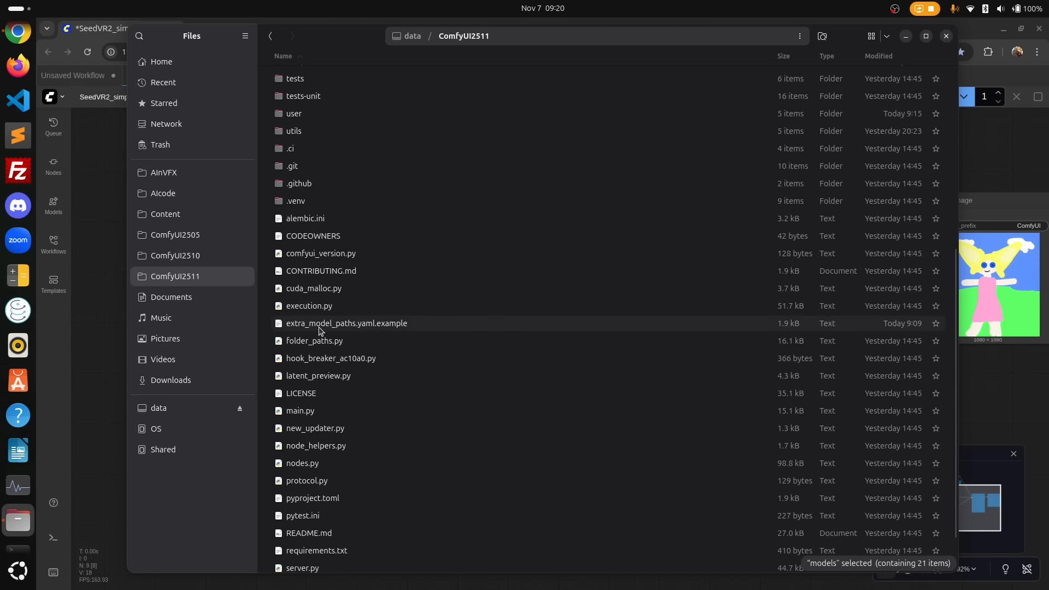
pyautogui.click(391, 326)
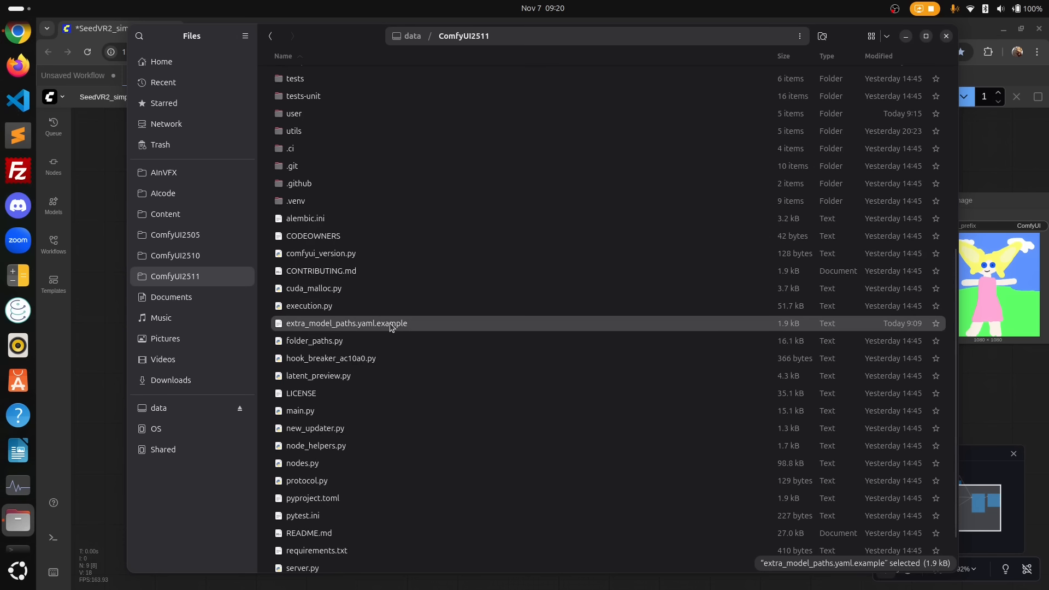
pyautogui.press('F2')
pyautogui.doubleClick(563, 386)
pyautogui.press('BackSpace')
pyautogui.press('BackSpace')
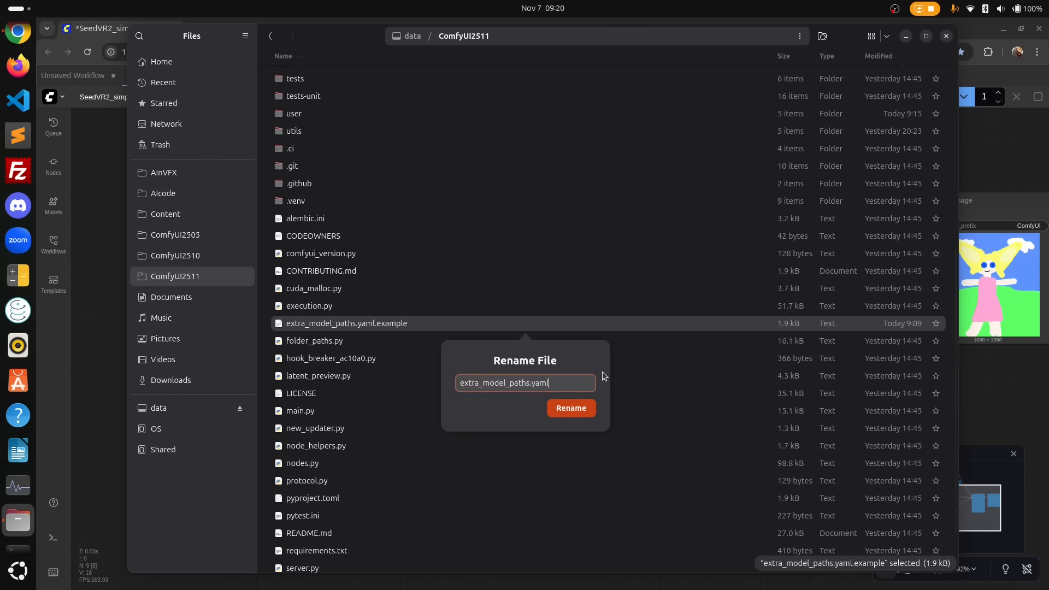
pyautogui.press('Return')
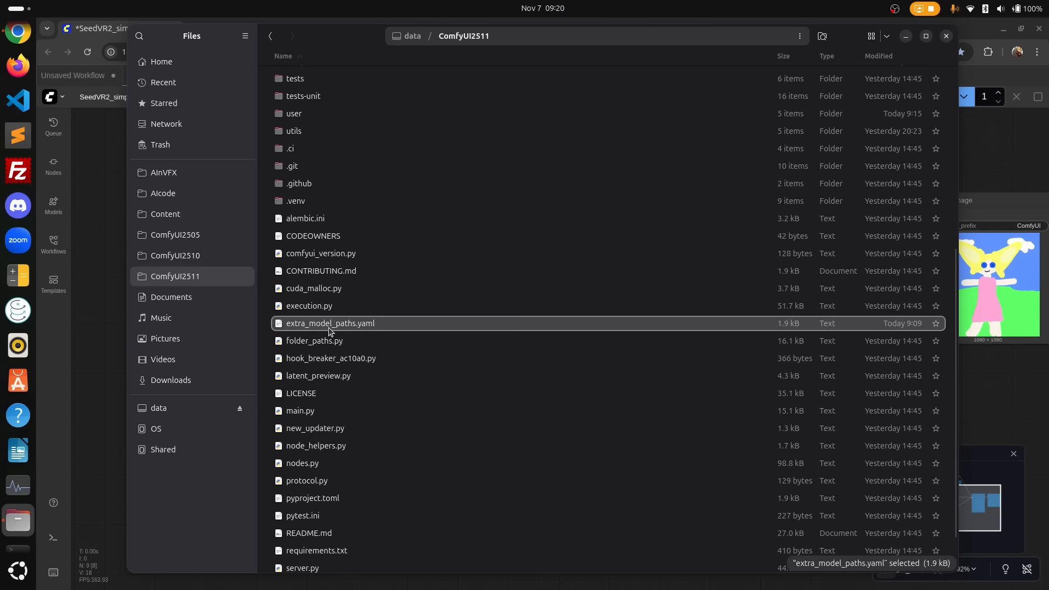
# Open extra_model_paths.yaml and copy the sample comfyui header and base_path lines, uncommented, below the commented comfyui block.
pyautogui.doubleClick(328, 327)
pyautogui.moveTo(70, 142); pyautogui.dragTo(252, 154)
pyautogui.hotkey('ctrl', 'c')
pyautogui.click(76, 394)
pyautogui.hotkey('ctrl', 'v')
pyautogui.press('Home')
pyautogui.press('Delete')
pyautogui.press('Up')
pyautogui.press('Delete')
# Rename the copied base_path key to seedvr2 and select its placeholder path for replacement.
pyautogui.doubleClick(123, 407)
pyautogui.write('seedvr2')
pyautogui.moveTo(147, 407); pyautogui.dragTo(238, 407)
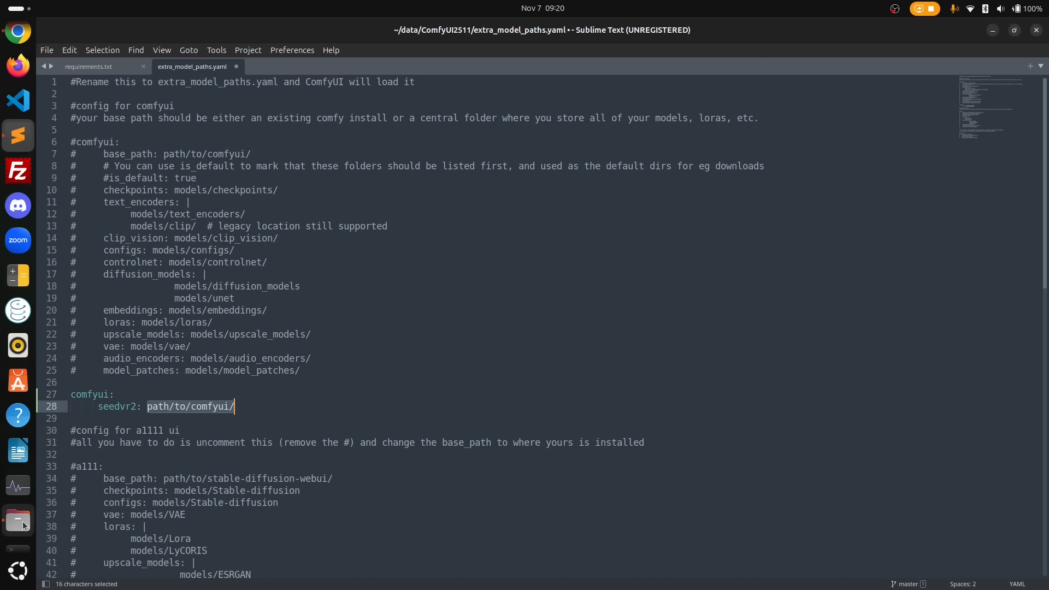
# Switch to the terminal, stop the running ComfyUI server and restart it with python main.py.
pyautogui.click(18, 548)
pyautogui.hotkey('ctrl', 'c')
pyautogui.hotkey('ctrl', 'c')
pyautogui.hotkey('ctrl', 'c')
pyautogui.hotkey('ctrl', 'c')
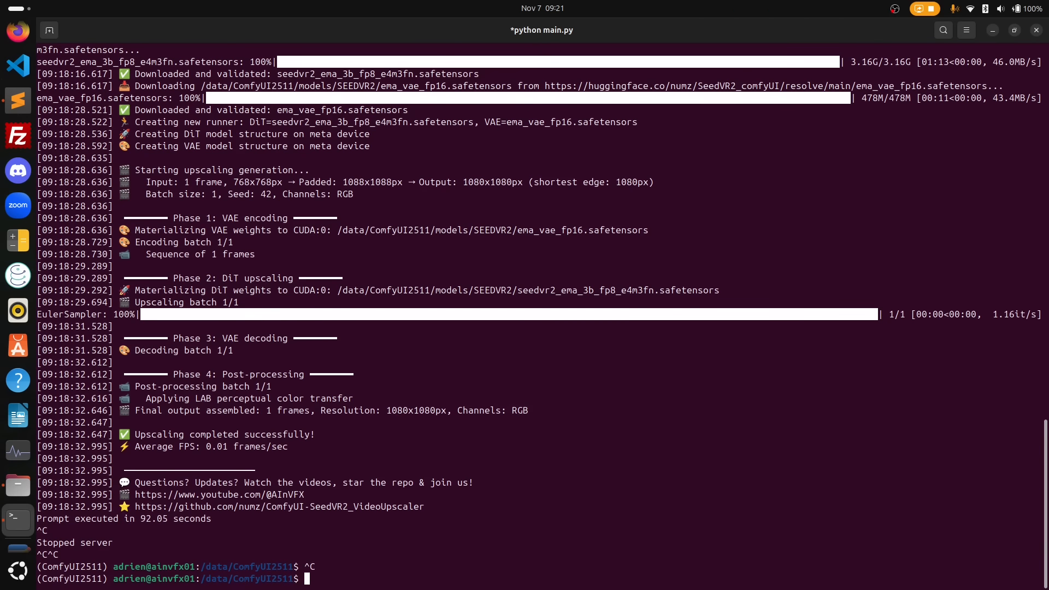
pyautogui.write('python main.py')
pyautogui.press('Return')
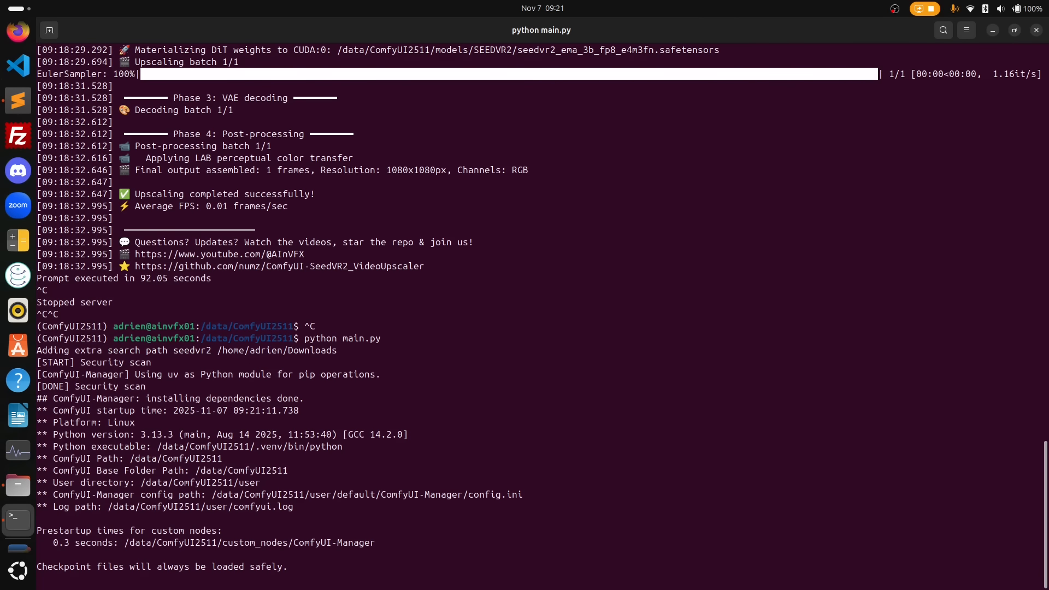
# Return to ComfyUI in the browser, set the DiT loader's model to seedvr2_ema_3b-Q8_0.gguf and run the workflow.
pyautogui.click(18, 37)
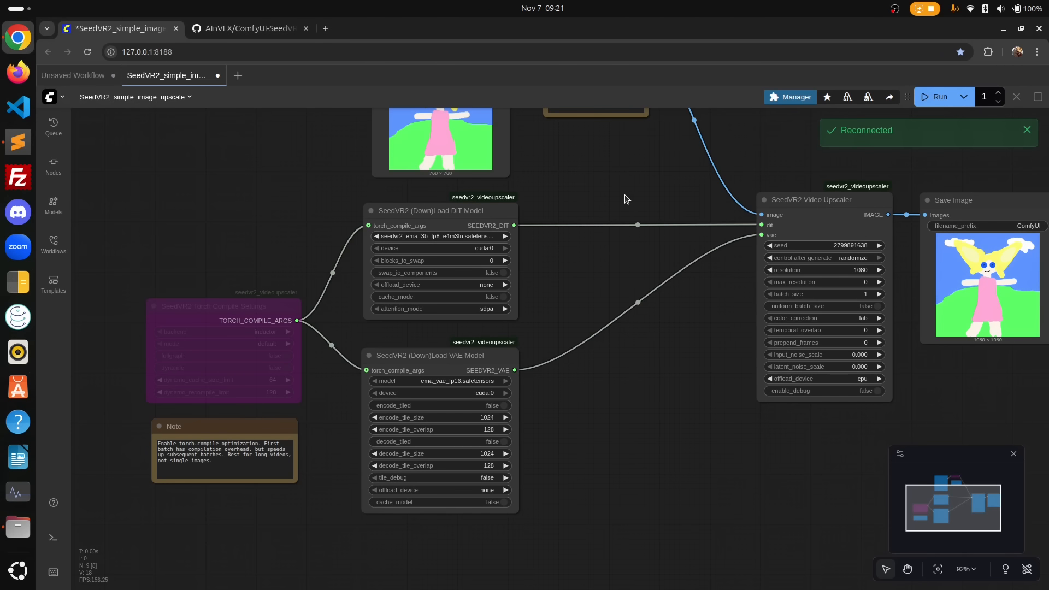
pyautogui.moveTo(613, 154); pyautogui.dragTo(585, 231)
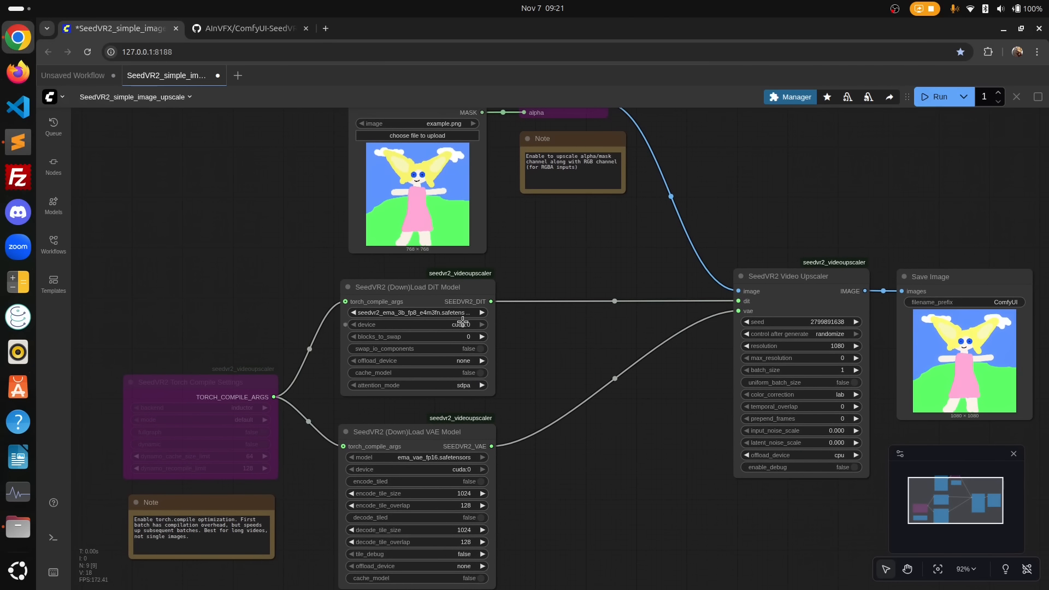
pyautogui.click(438, 312)
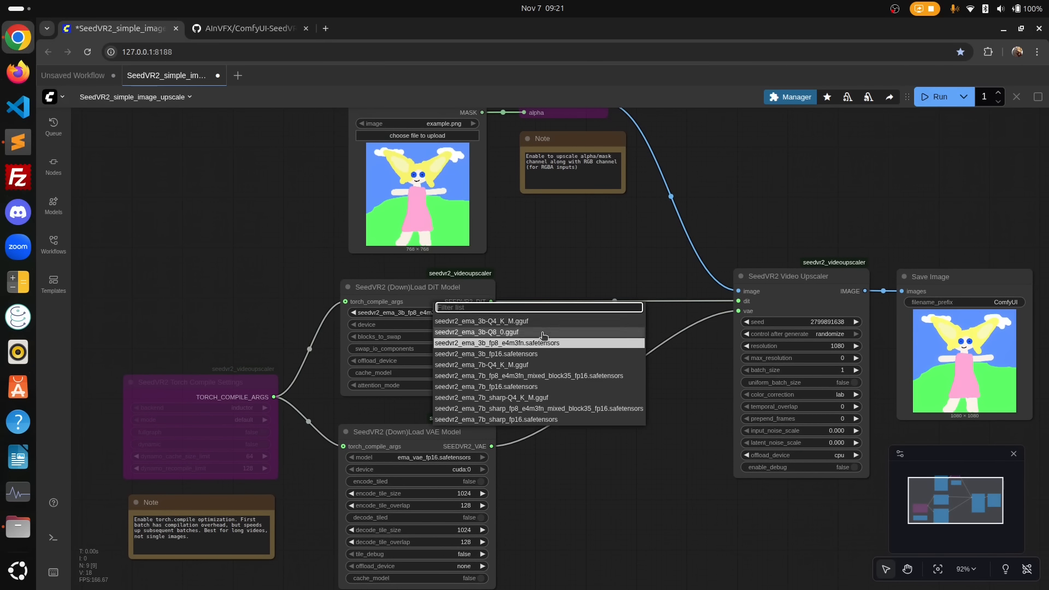
pyautogui.press('Escape')
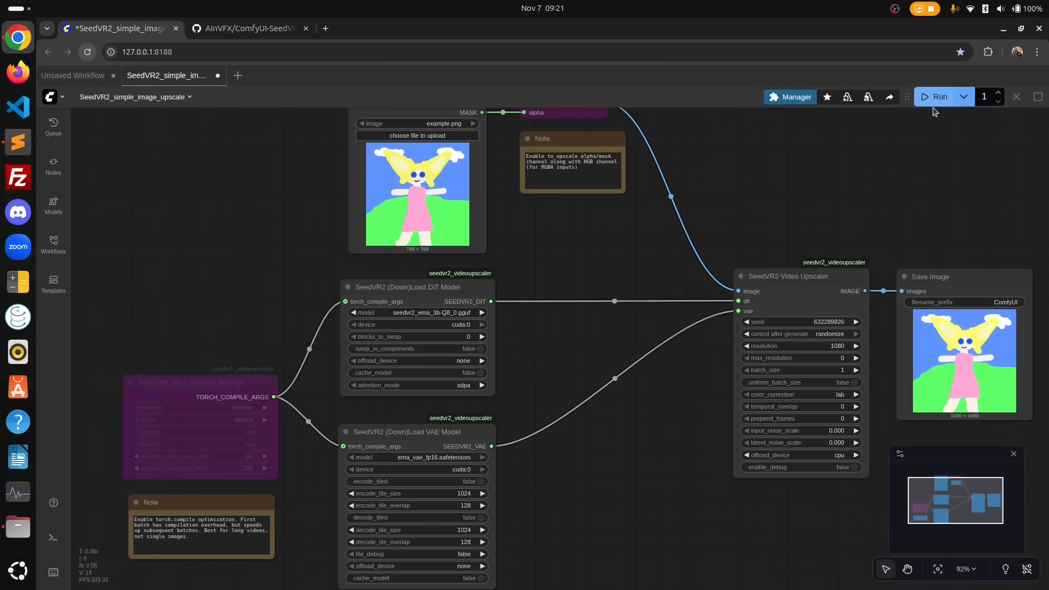
pyautogui.click(940, 100)
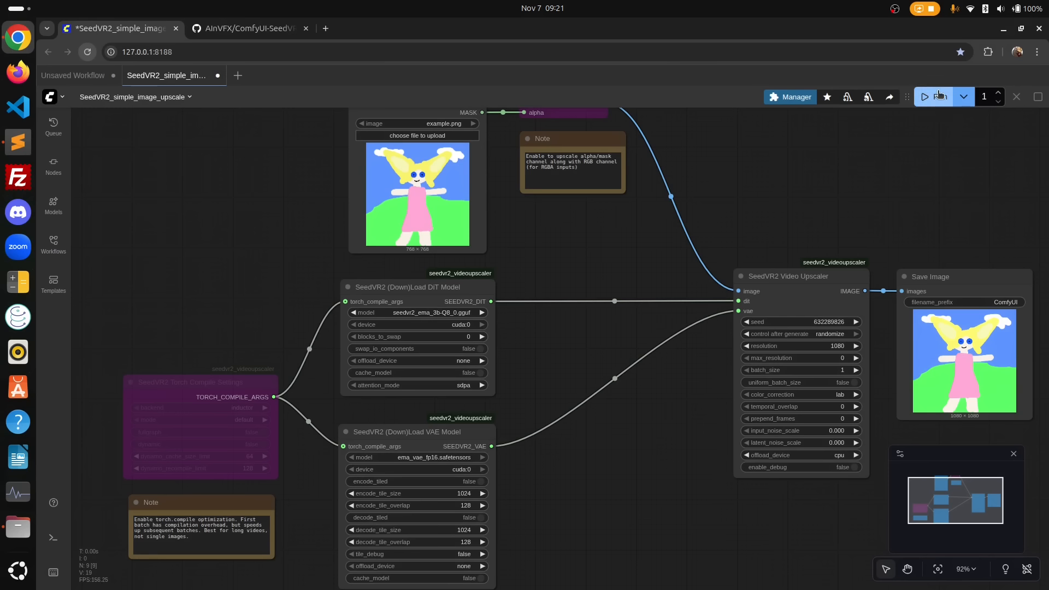
# Switch to the terminal, stop the server during the model download and restart it with python main.py.
pyautogui.hotkey('alt', 'Tab')
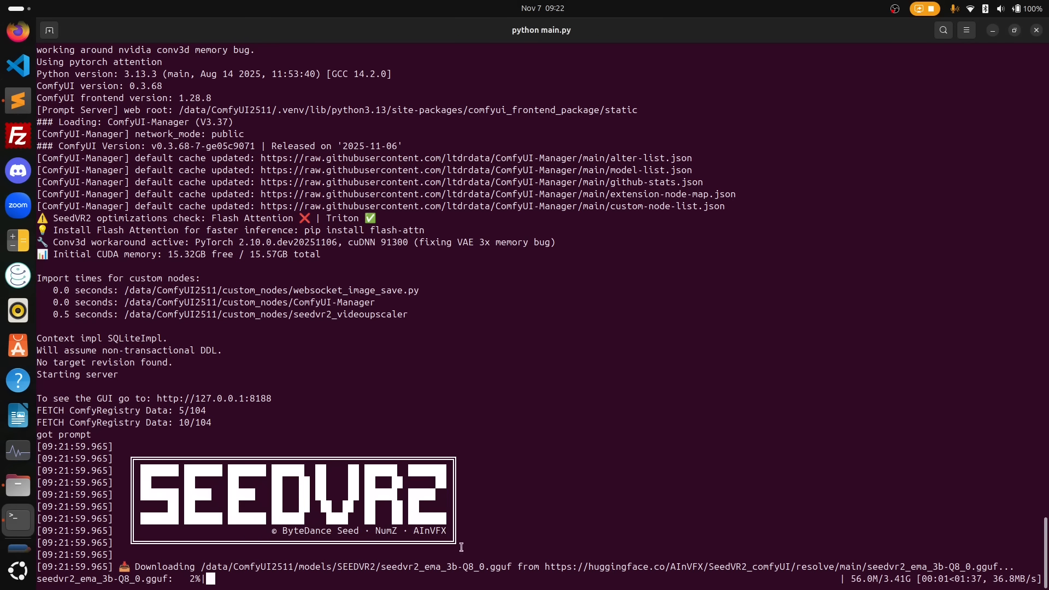
pyautogui.hotkey('ctrl', 'c')
pyautogui.hotkey('ctrl', 'c')
pyautogui.hotkey('ctrl', 'c')
pyautogui.press('Up')
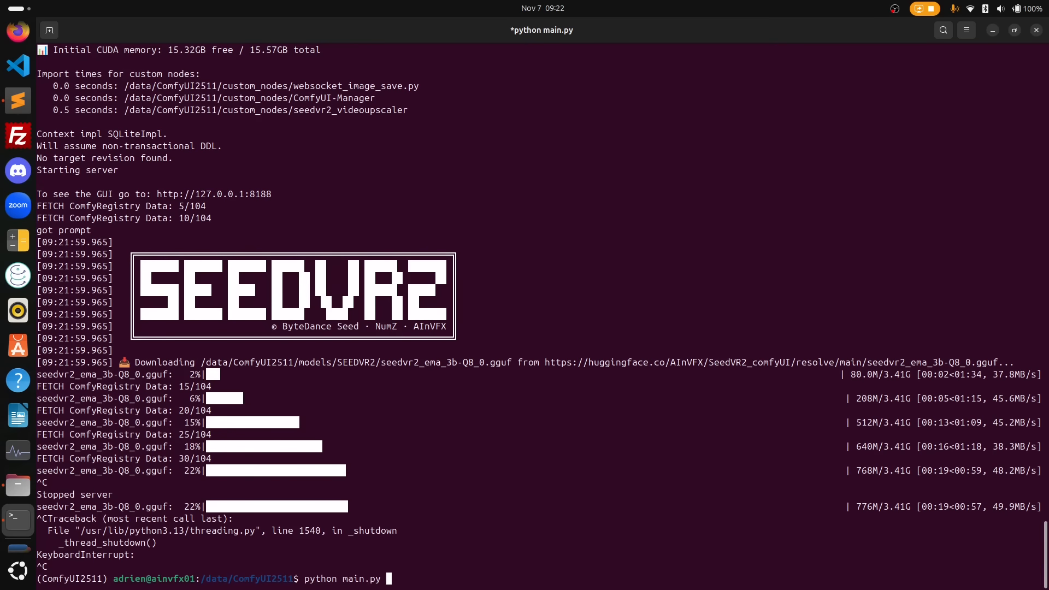
pyautogui.press('Return')
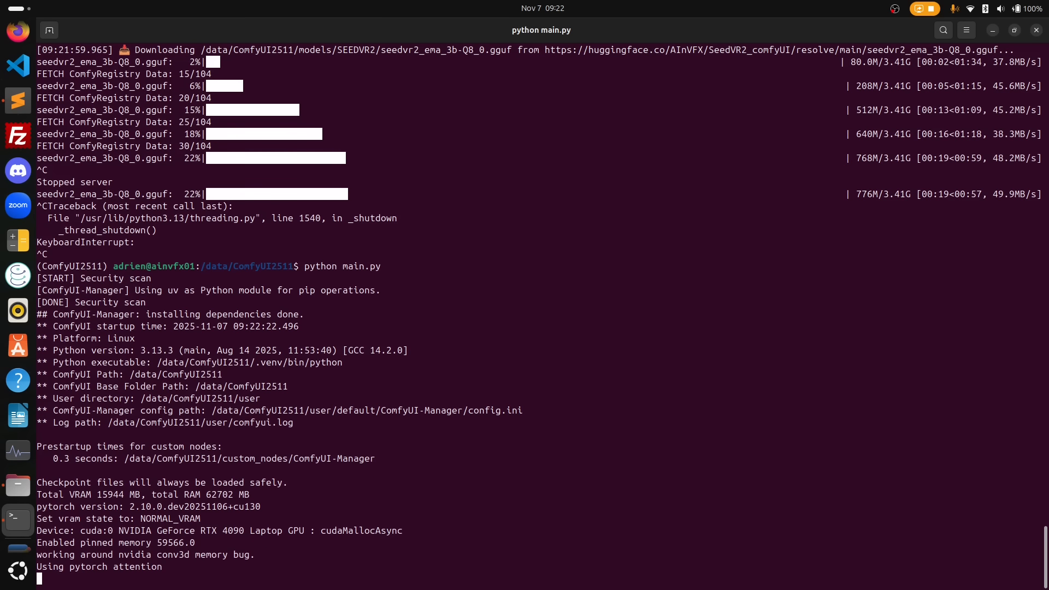
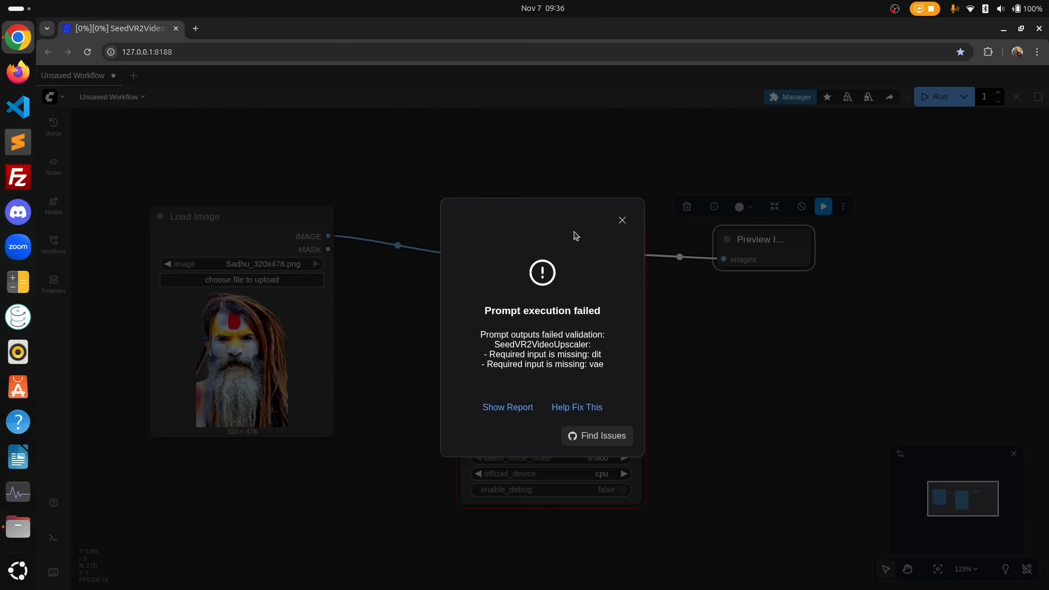
# Dismiss the execution error and add a SeedVR2 (Down)Load DiT Model node below the Load Image node.
pyautogui.click(623, 220)
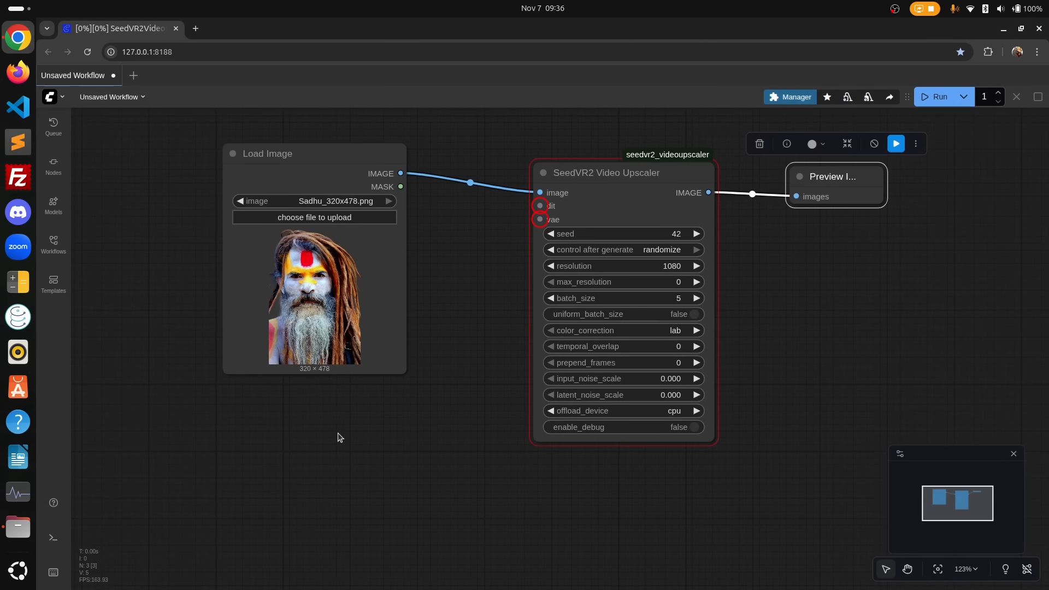
pyautogui.doubleClick(336, 438)
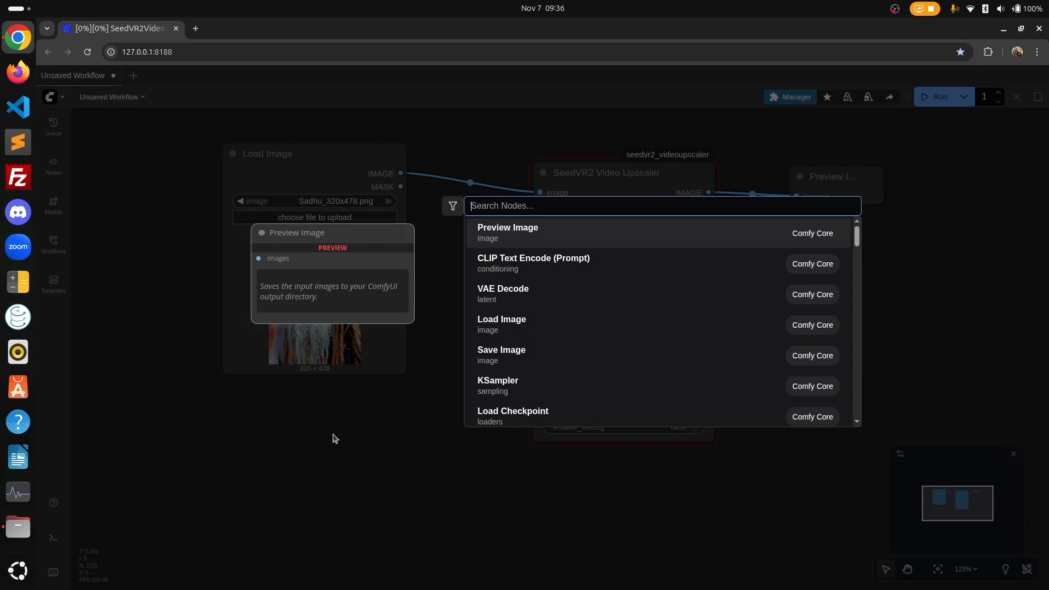
pyautogui.write('load seedvr')
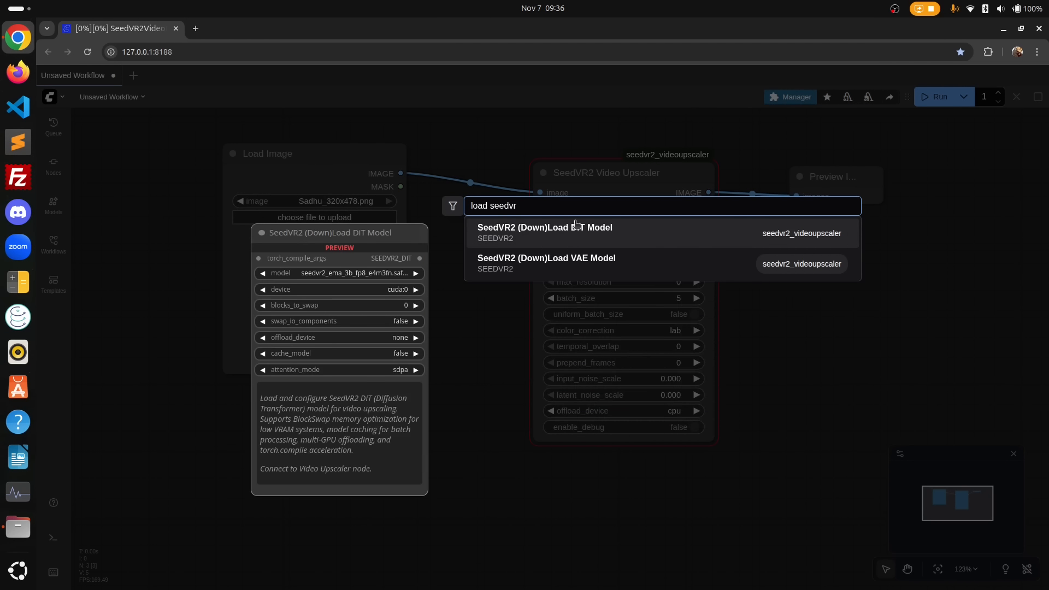
pyautogui.press('Return')
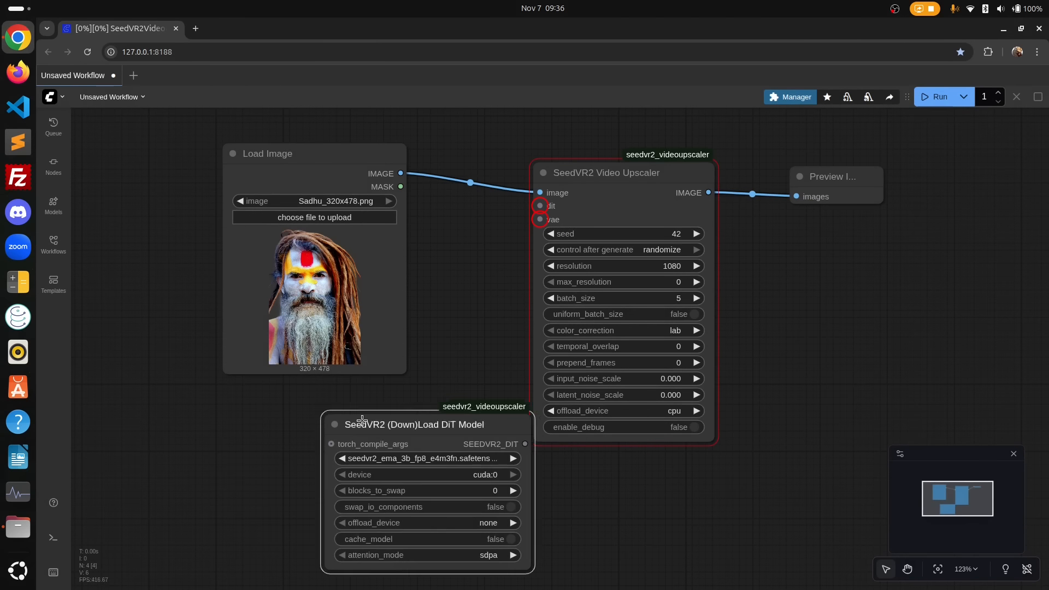
pyautogui.moveTo(362, 421); pyautogui.dragTo(259, 395)
# Add a SeedVR2 (Down)Load VAE Model node below the DiT model loader.
pyautogui.moveTo(454, 445); pyautogui.dragTo(470, 319)
pyautogui.scroll(-3, 470, 320)
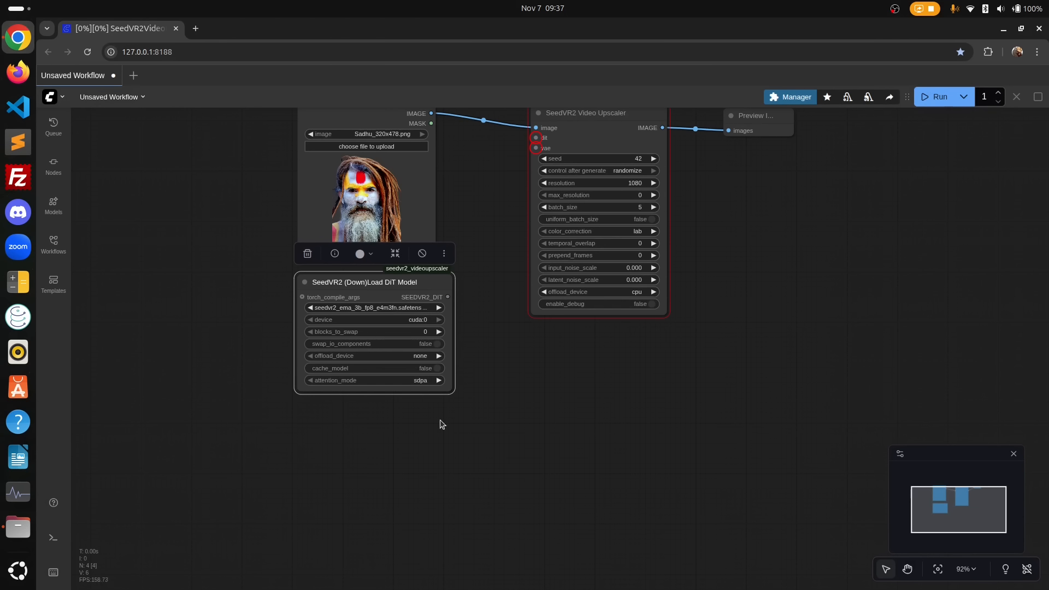
pyautogui.doubleClick(391, 466)
pyautogui.write('seedvr')
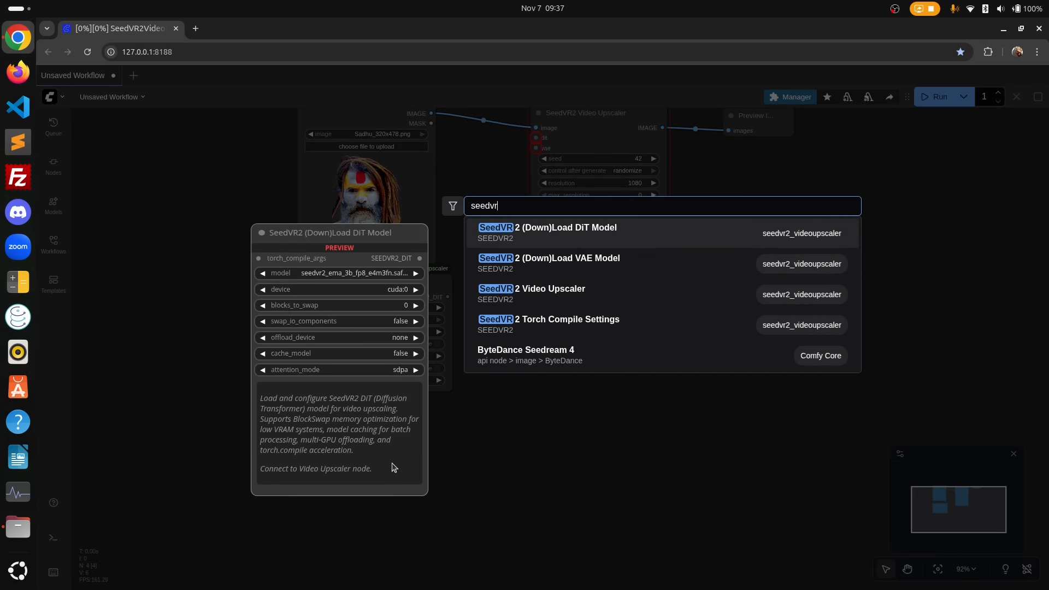
pyautogui.click(604, 268)
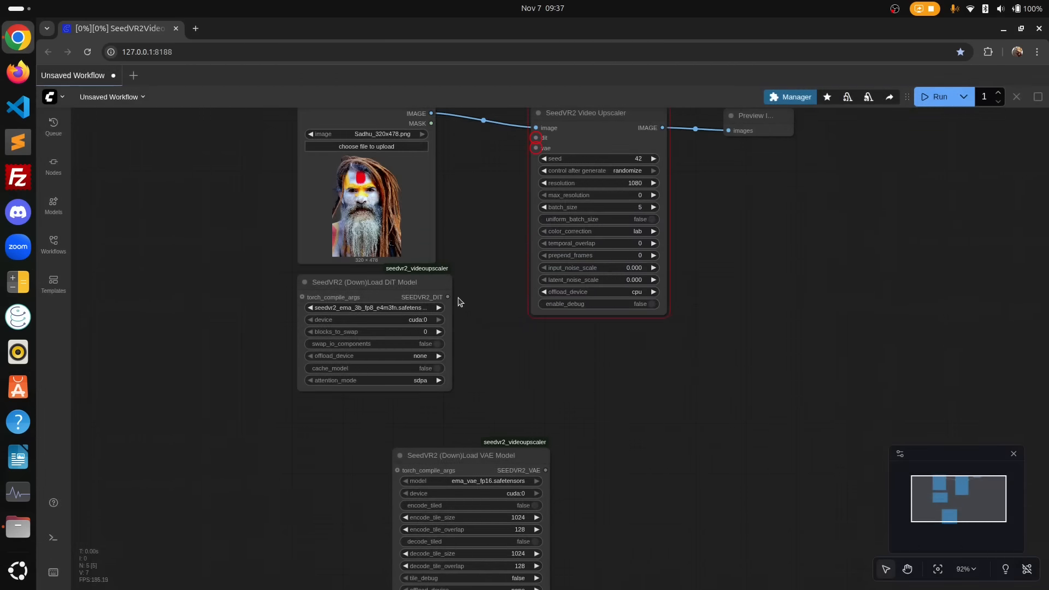
# Connect the DiT and VAE loader outputs to the upscaler's dit and vae inputs and run the workflow.
pyautogui.moveTo(448, 296); pyautogui.dragTo(535, 137)
pyautogui.moveTo(545, 469); pyautogui.dragTo(536, 148)
pyautogui.moveTo(760, 220); pyautogui.dragTo(754, 287)
pyautogui.moveTo(579, 181); pyautogui.dragTo(636, 333)
pyautogui.click(933, 97)
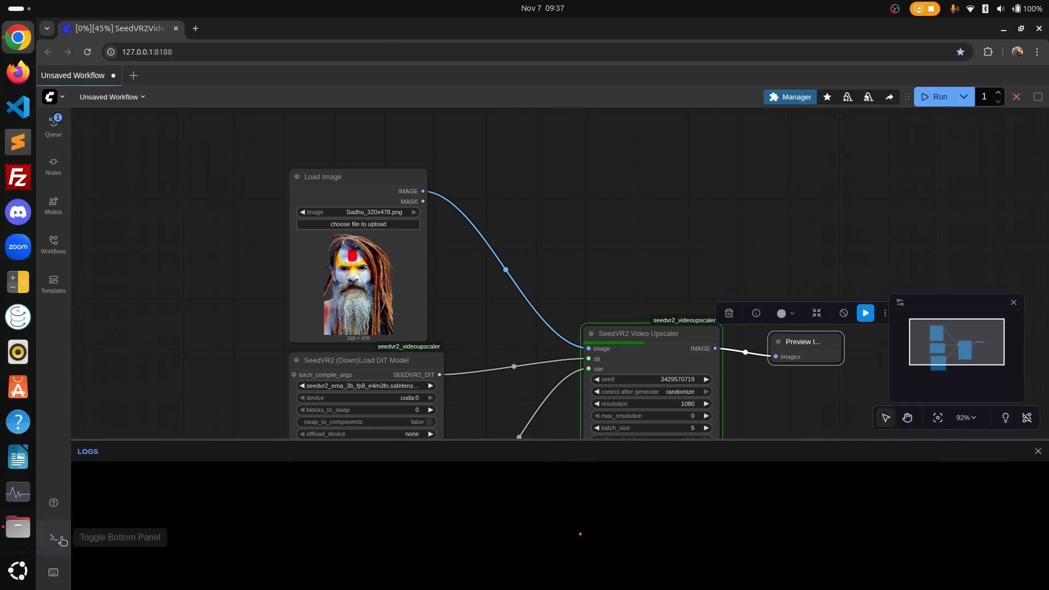
# Open and enlarge the execution logs, and examine the VAE encoding, DiT upscaling, VAE decoding and post-processing phases.
pyautogui.click(53, 537)
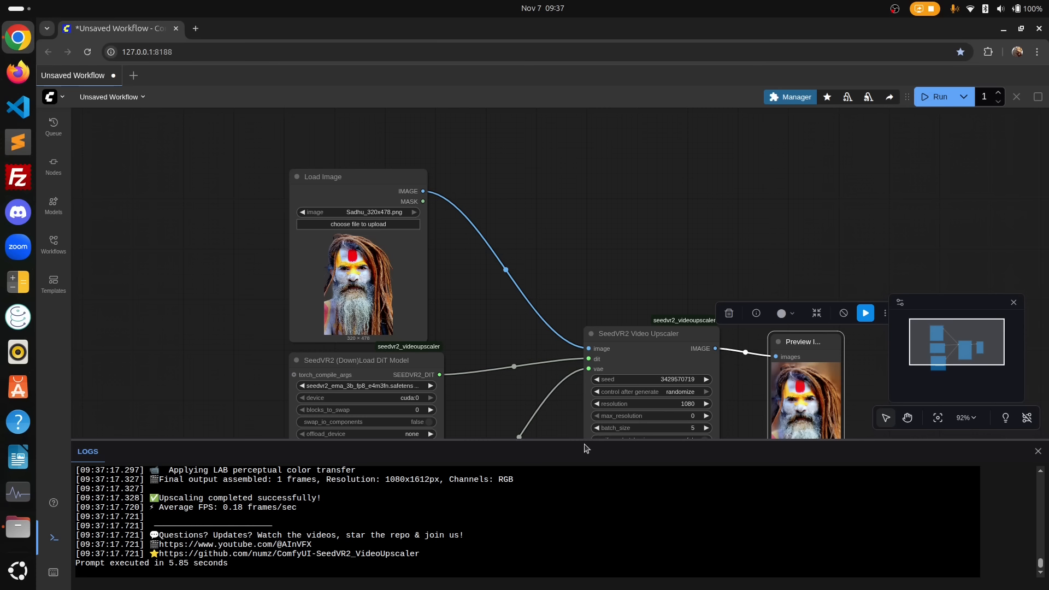
pyautogui.moveTo(586, 439); pyautogui.dragTo(599, 211)
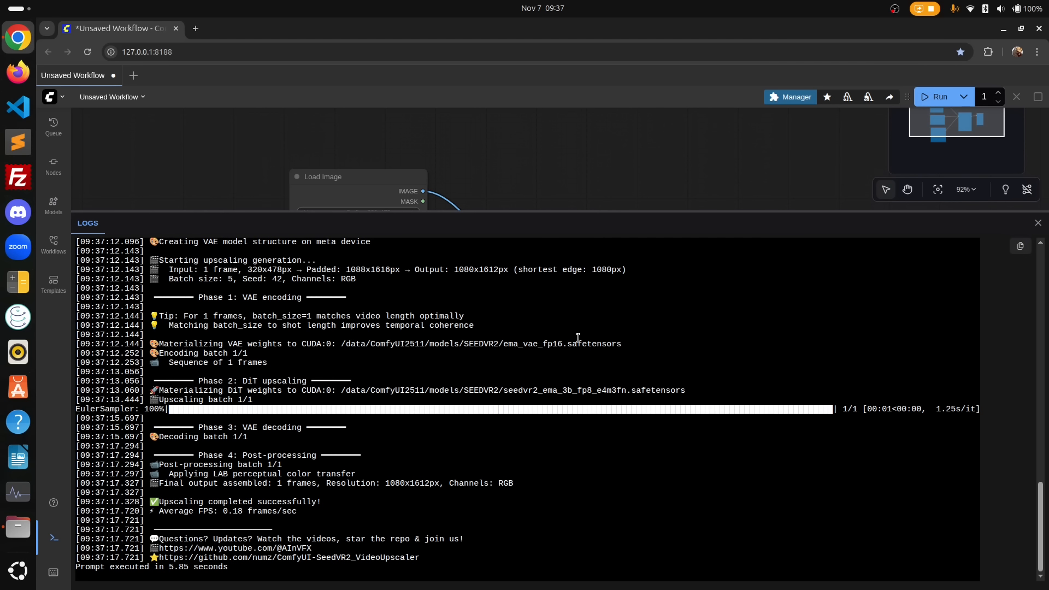
pyautogui.moveTo(149, 303); pyautogui.dragTo(464, 362)
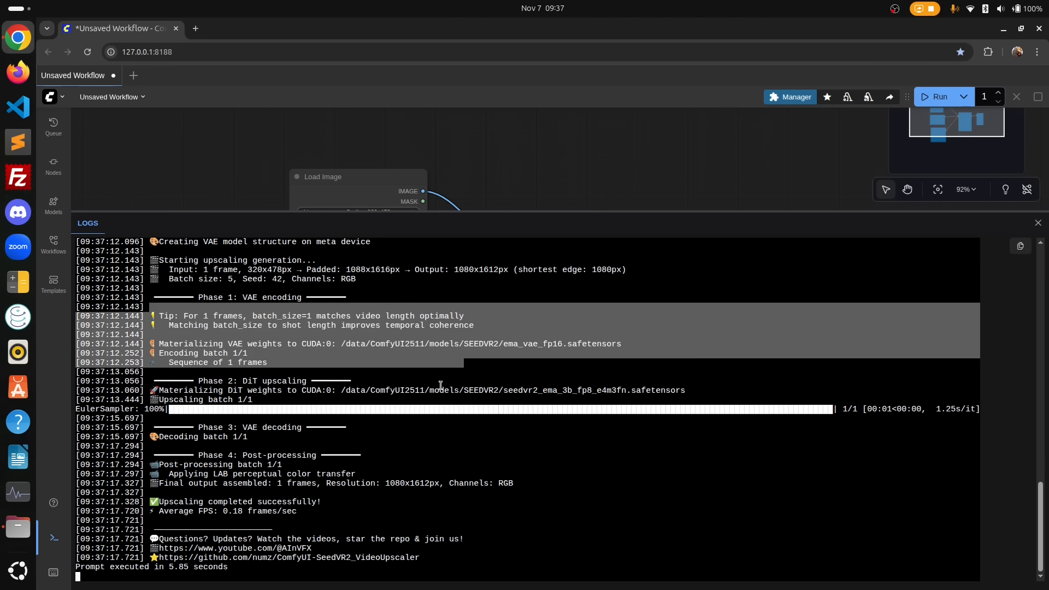
pyautogui.moveTo(149, 390); pyautogui.dragTo(294, 413)
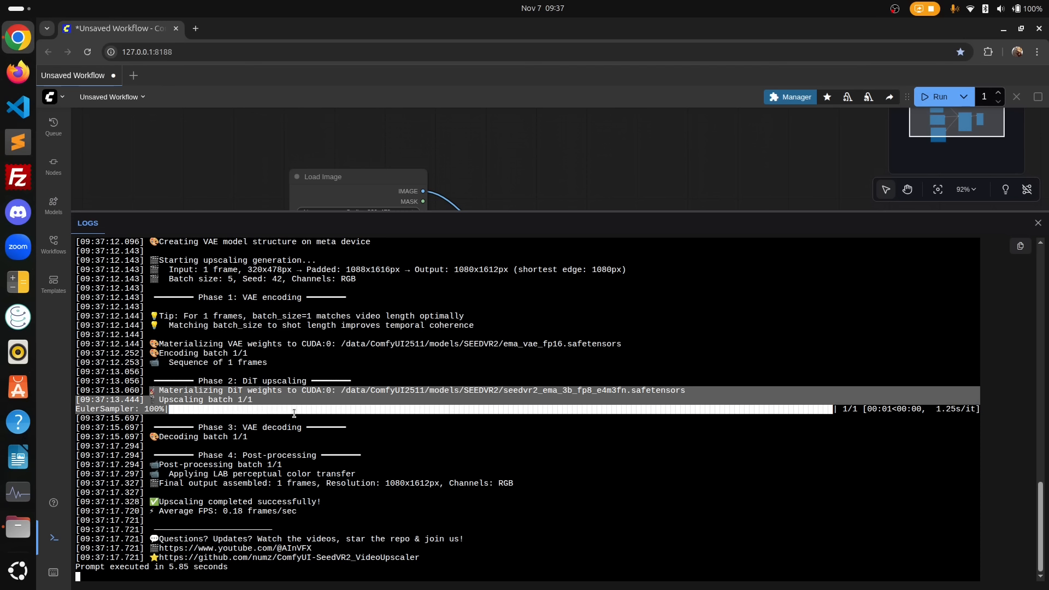
pyautogui.moveTo(148, 437); pyautogui.dragTo(307, 438)
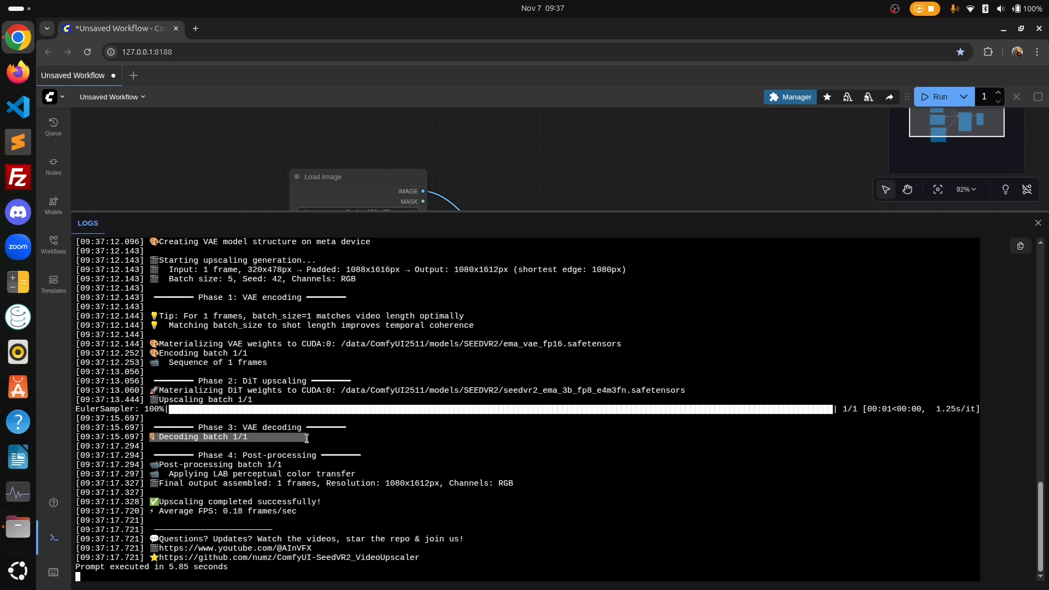
pyautogui.moveTo(150, 465); pyautogui.dragTo(325, 510)
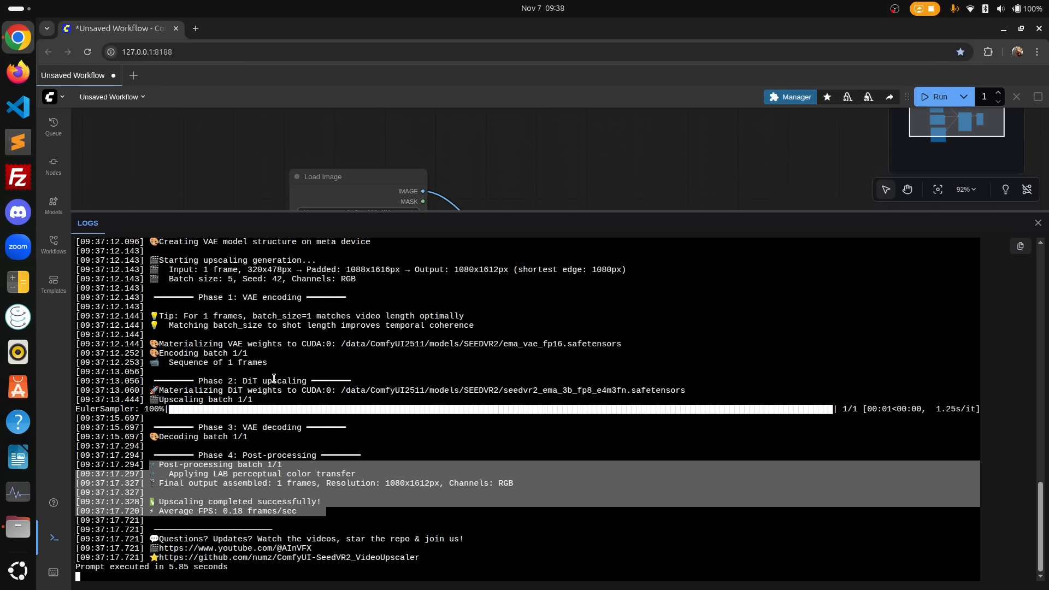
# Shrink the logs area and move the Preview Image node farther away from the SeedVR2 Video Upscaler node.
pyautogui.click(366, 361)
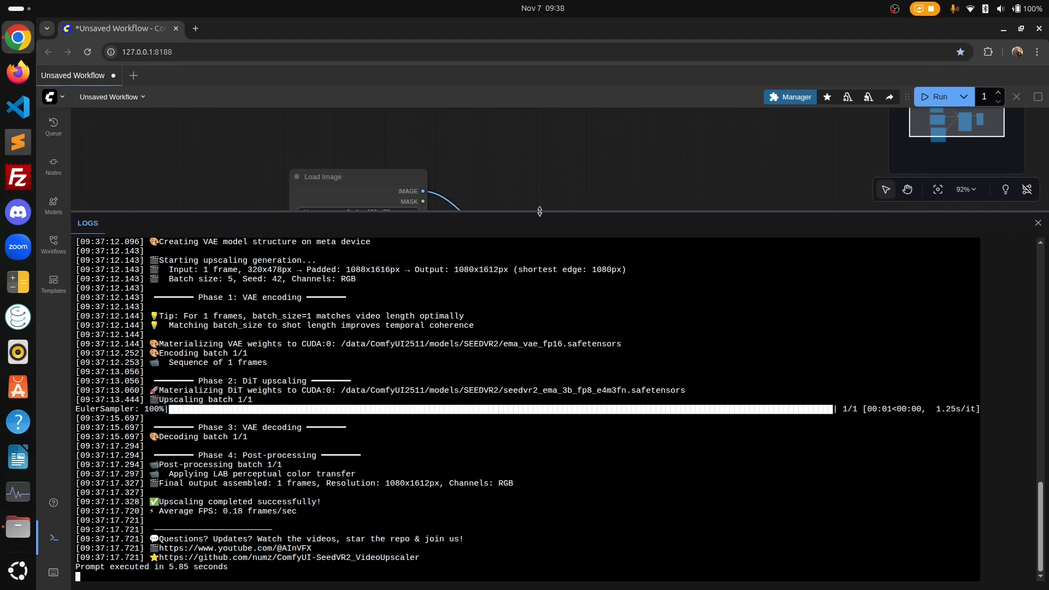
pyautogui.moveTo(541, 213); pyautogui.dragTo(565, 496)
pyautogui.moveTo(676, 281); pyautogui.dragTo(542, 167)
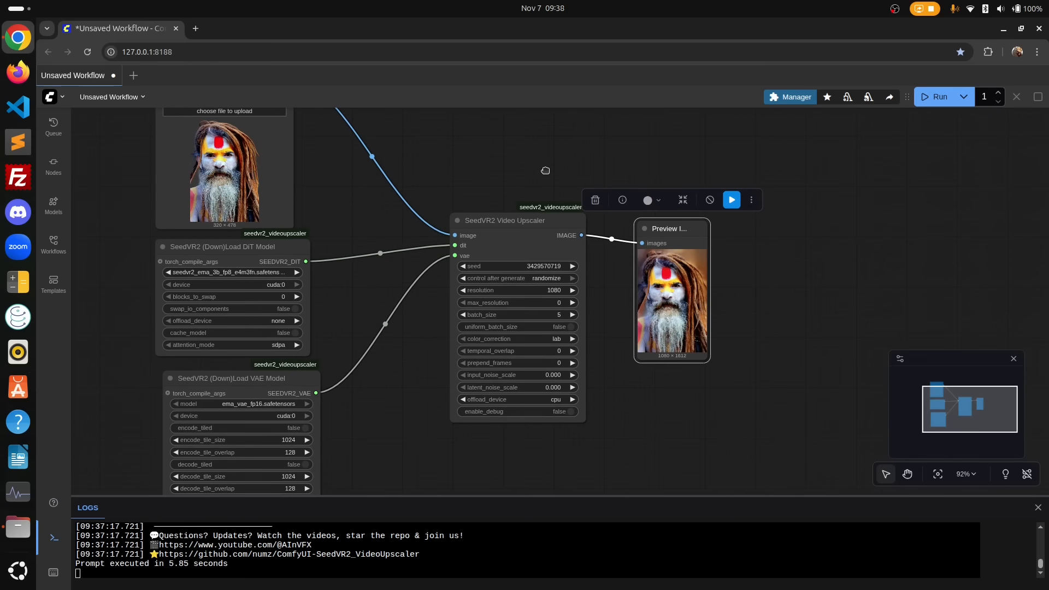
pyautogui.moveTo(671, 227); pyautogui.dragTo(712, 199)
pyautogui.moveTo(554, 170); pyautogui.dragTo(552, 194)
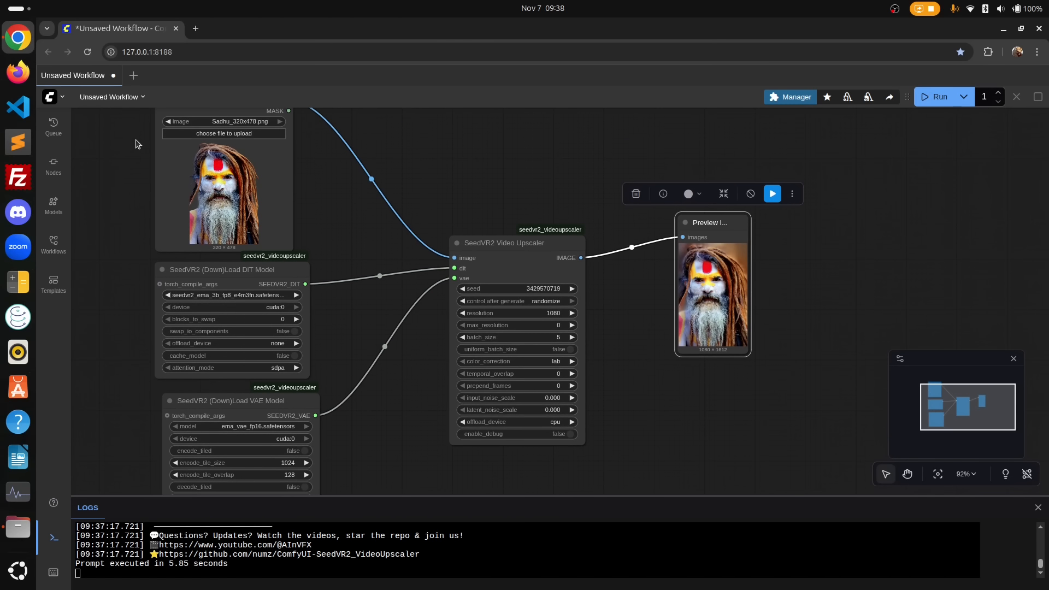
# Compare the background of the source picture in Load Image with that of the upscaled picture in Preview Image.
pyautogui.moveTo(138, 144); pyautogui.dragTo(195, 221)
pyautogui.scroll(14, 848, 326)
pyautogui.moveTo(741, 361); pyautogui.dragTo(683, 144)
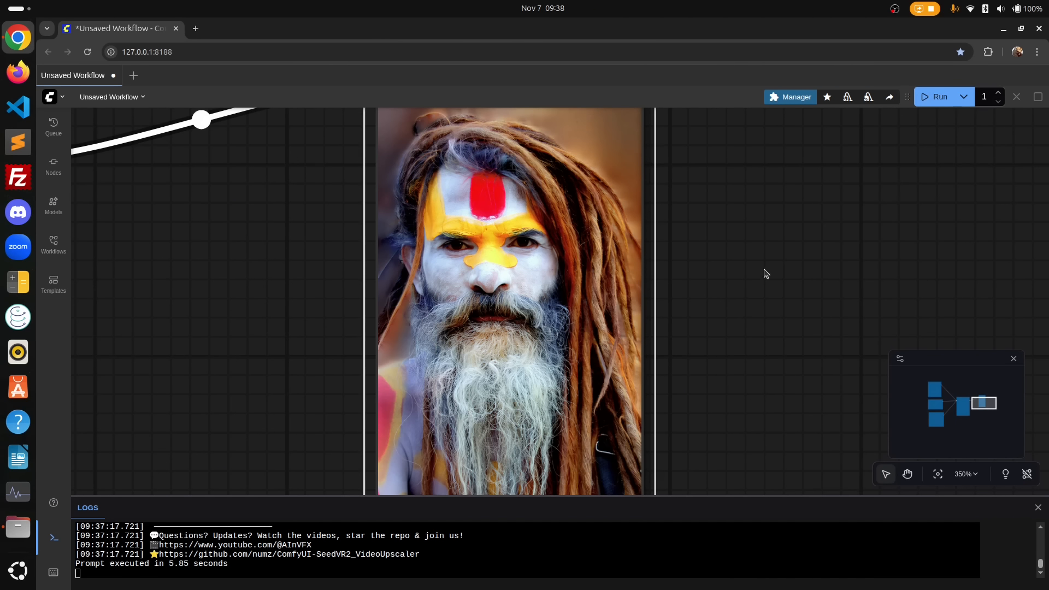
# Add a Join Image with Alpha node beside the Load Image node.
pyautogui.scroll(-7, 768, 301)
pyautogui.moveTo(393, 169); pyautogui.dragTo(978, 421)
pyautogui.doubleClick(485, 179)
pyautogui.write('join')
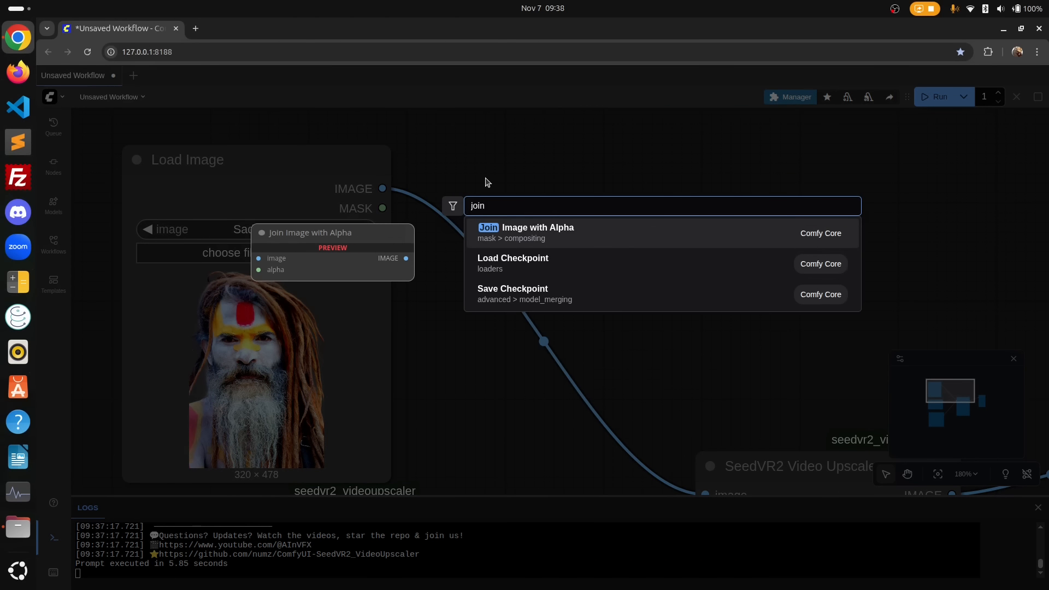
pyautogui.click(524, 235)
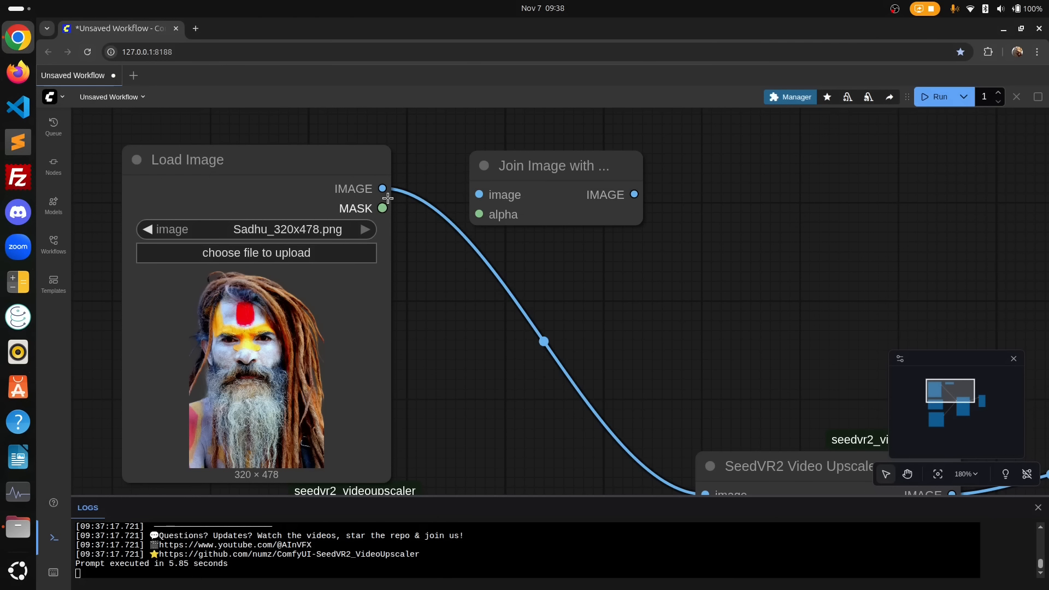
# Connect Load Image's IMAGE and MASK outputs to the join node's image and alpha inputs, and its output to the upscaler's image input.
pyautogui.moveTo(383, 189); pyautogui.dragTo(525, 195)
pyautogui.moveTo(382, 208); pyautogui.dragTo(479, 214)
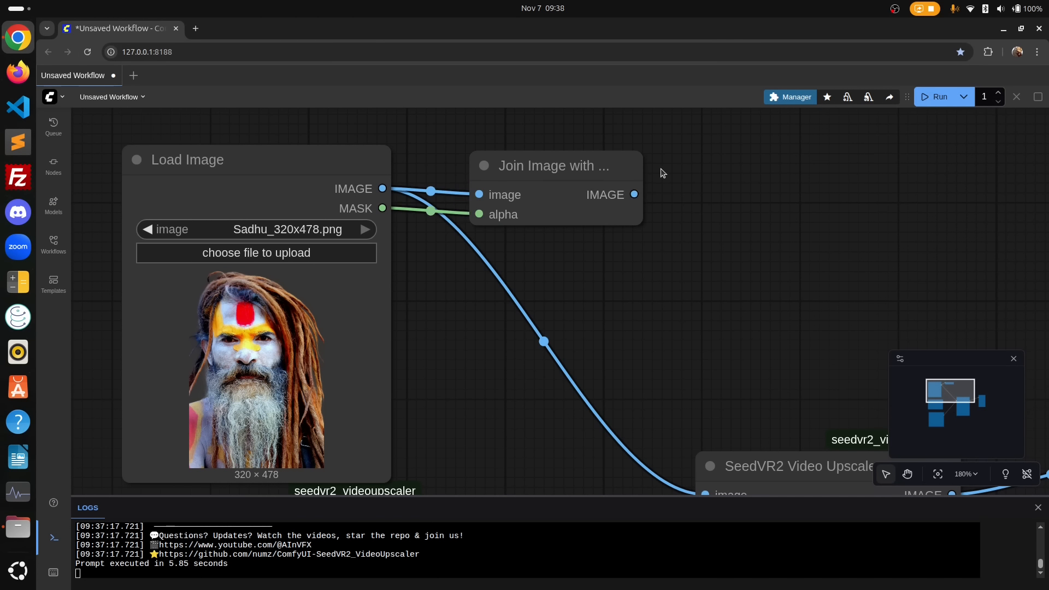
pyautogui.moveTo(634, 195); pyautogui.dragTo(704, 493)
# Run the workflow with the joined alpha image and check the channel type reported in the logs.
pyautogui.moveTo(847, 351); pyautogui.dragTo(574, 191)
pyautogui.scroll(-4, 399, 371)
pyautogui.click(934, 97)
pyautogui.moveTo(432, 496); pyautogui.dragTo(432, 172)
pyautogui.scroll(4, 428, 290)
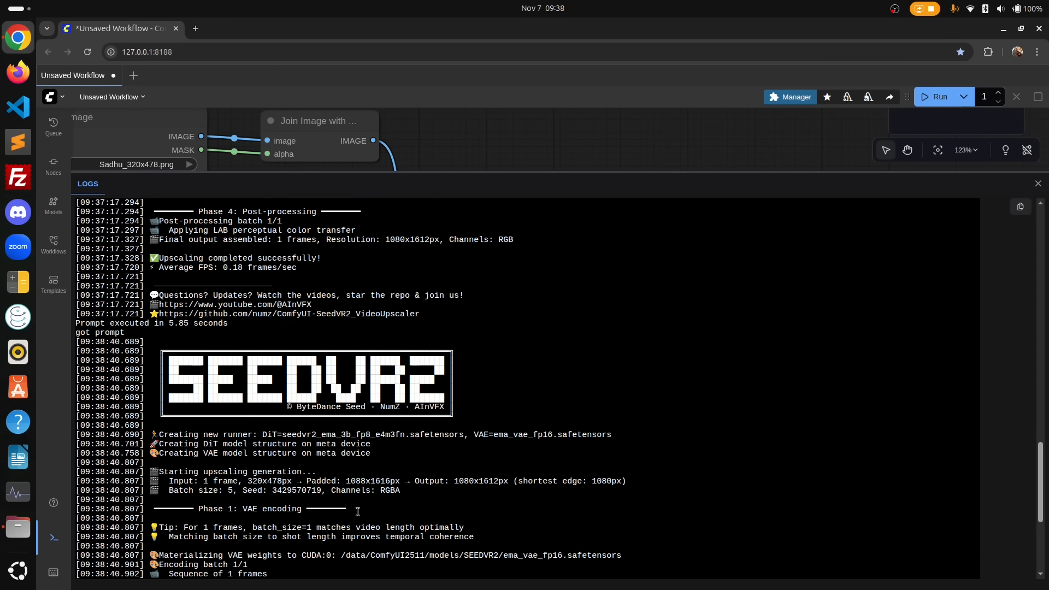
pyautogui.moveTo(379, 490); pyautogui.dragTo(401, 491)
pyautogui.moveTo(543, 172); pyautogui.dragTo(544, 490)
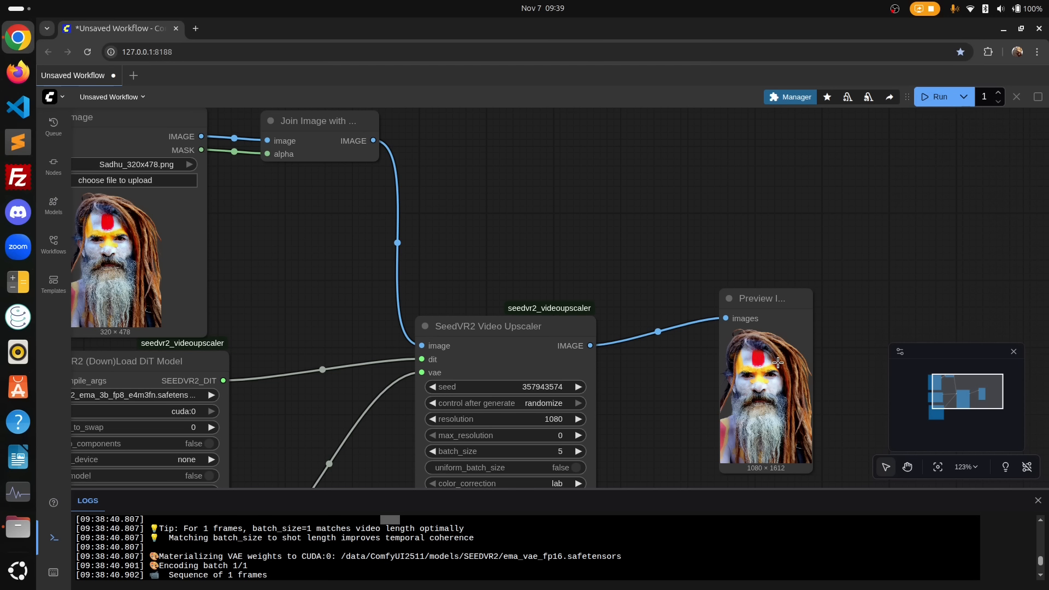
# Set the upscaler's control after generate to fixed and its seed to 42.
pyautogui.moveTo(601, 230); pyautogui.dragTo(676, 128)
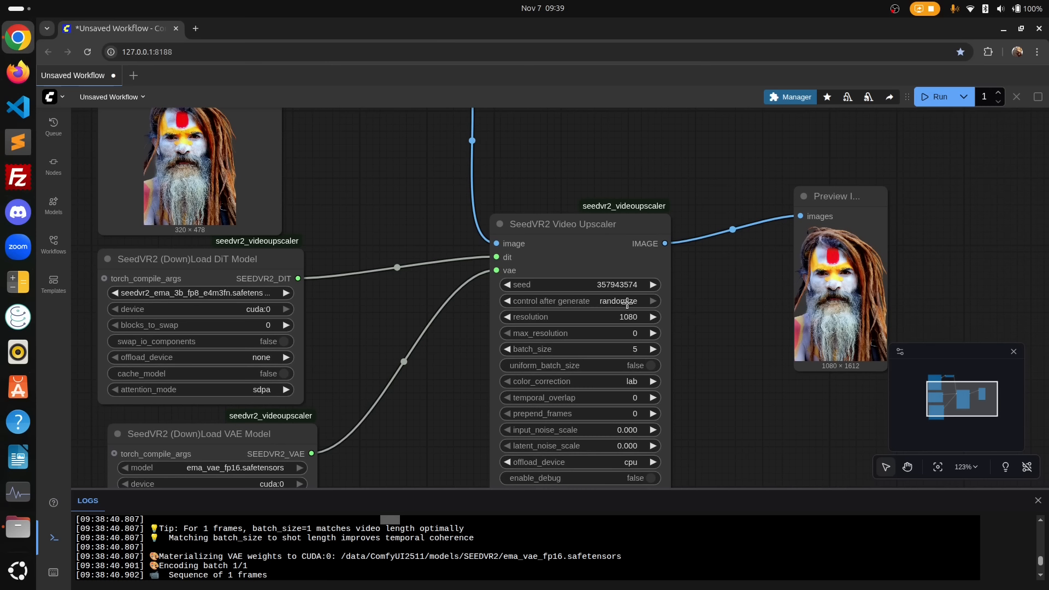
pyautogui.click(628, 300)
pyautogui.click(652, 299)
pyautogui.click(625, 284)
pyautogui.write('42')
pyautogui.press('Return')
# Choose seedvr2_ema_7b_sharp_fp16.safetensors in the DiT model loader, run the workflow and enlarge the logs area.
pyautogui.moveTo(693, 266); pyautogui.dragTo(836, 320)
pyautogui.click(387, 346)
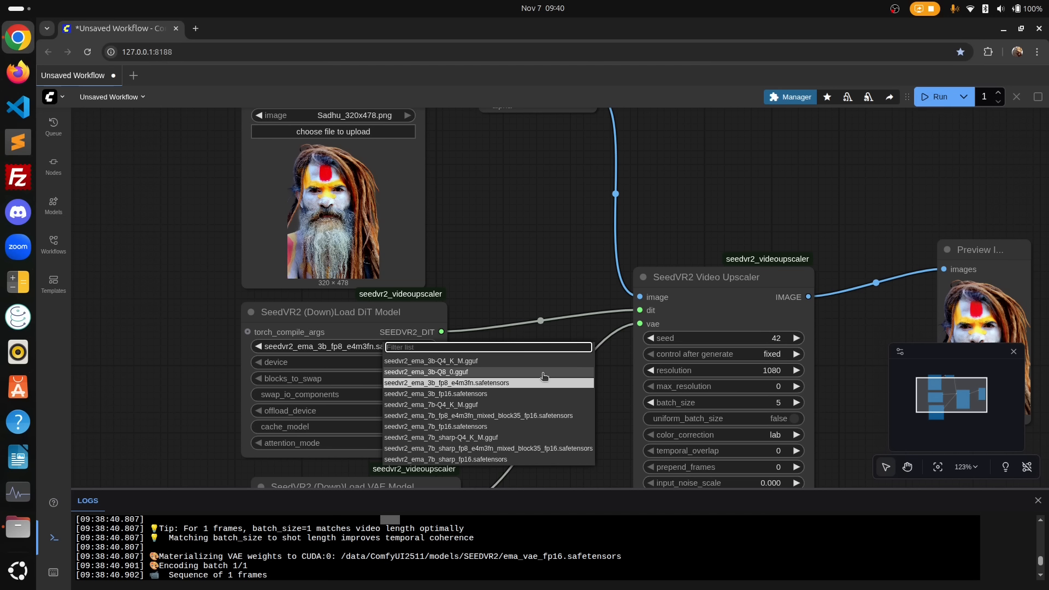
pyautogui.click(516, 459)
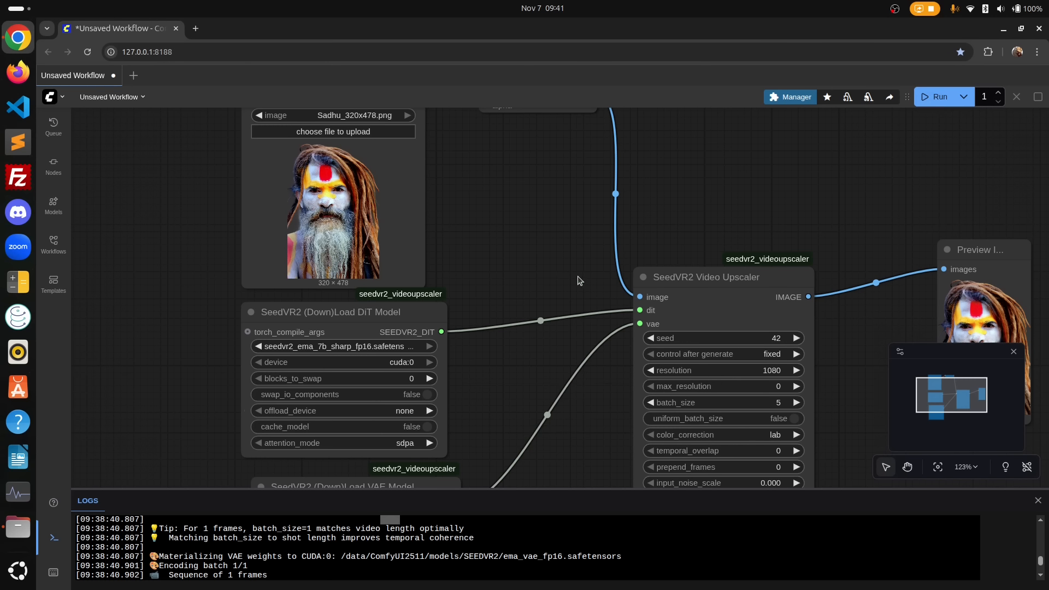
pyautogui.hscroll(4, 587, 293)
pyautogui.scroll(-2, 587, 292)
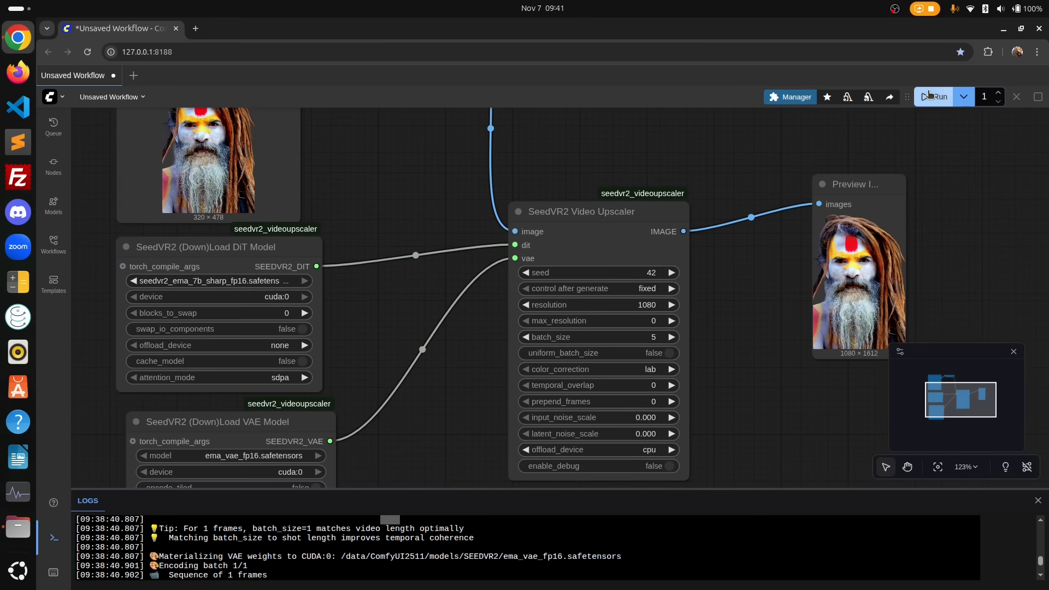
pyautogui.click(931, 97)
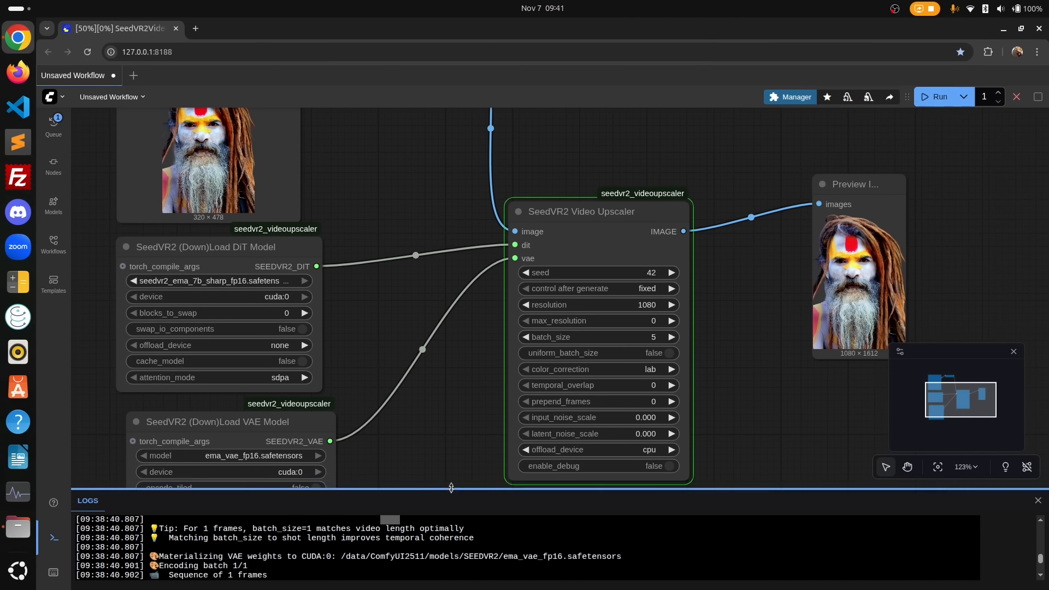
pyautogui.moveTo(451, 488); pyautogui.dragTo(451, 365)
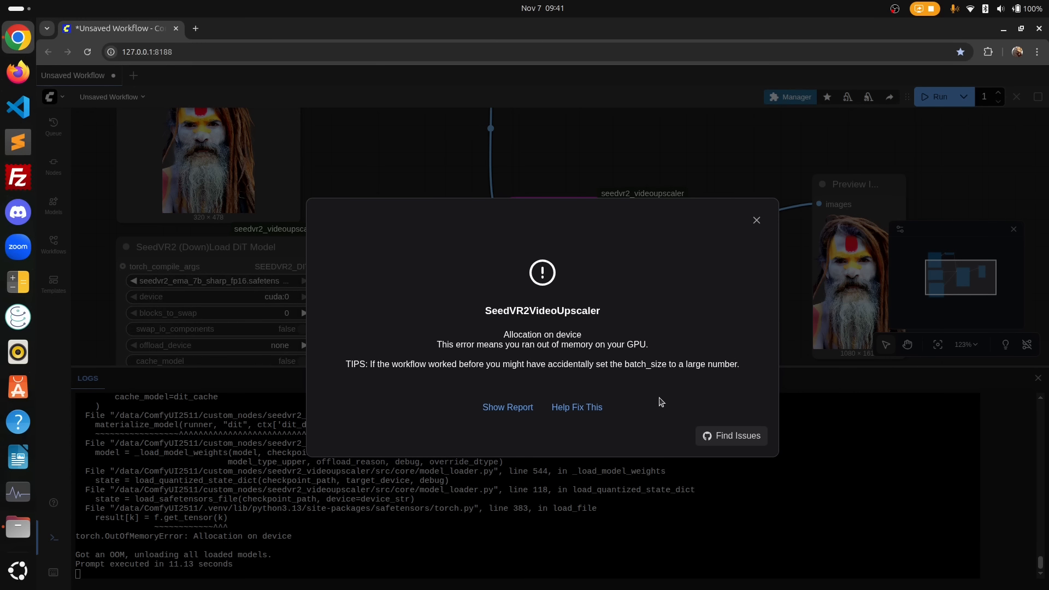
# Dismiss the execution error and examine the VAE encoding and DiT upscaling phases in the logs.
pyautogui.click(756, 220)
pyautogui.scroll(10, 492, 492)
pyautogui.moveTo(223, 444); pyautogui.dragTo(330, 444)
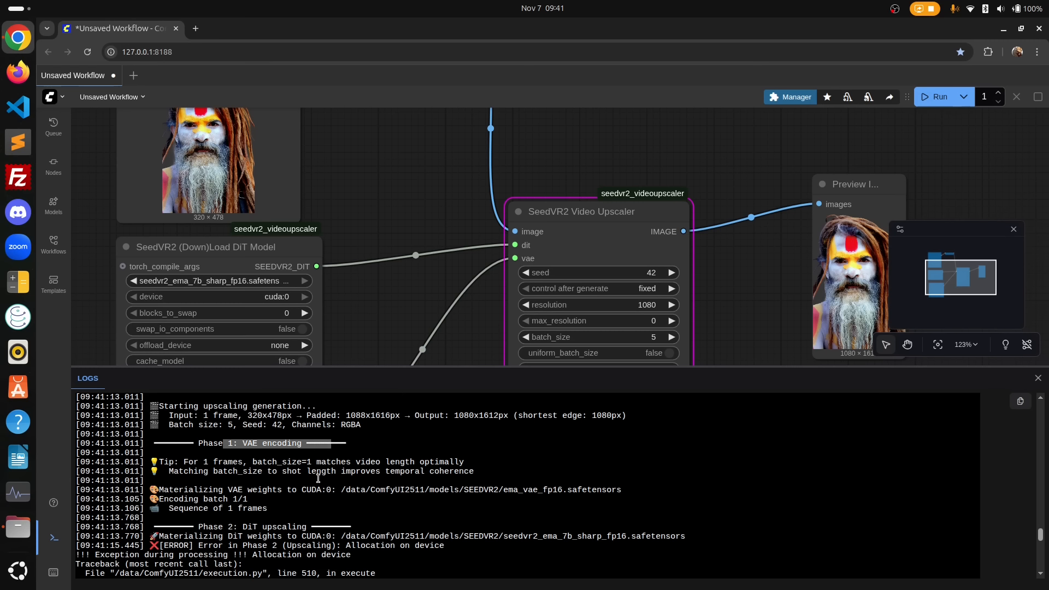
pyautogui.moveTo(196, 527); pyautogui.dragTo(321, 528)
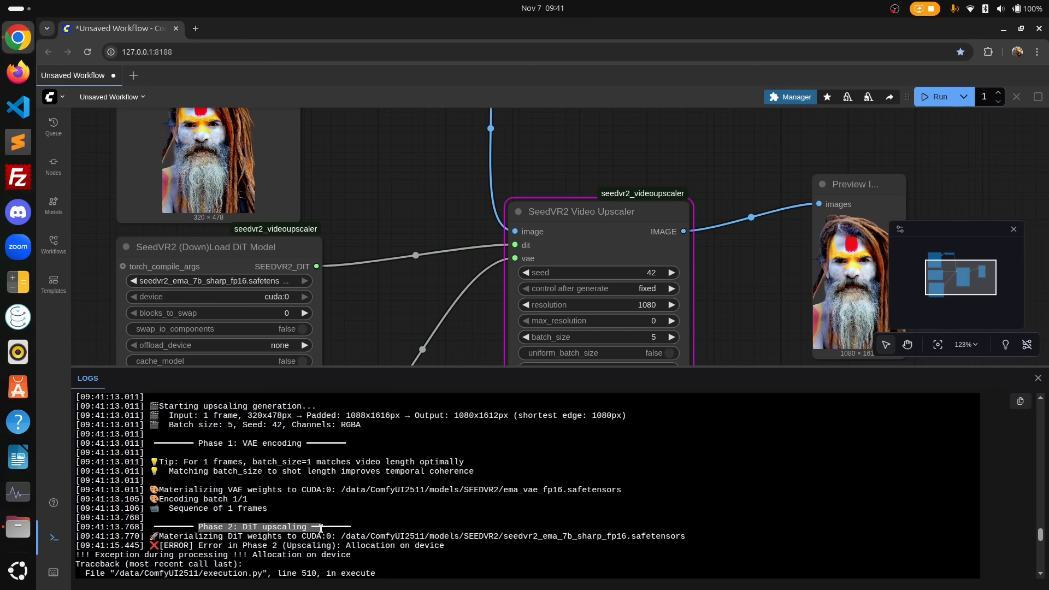
# Shrink the logs area and set offload_device to cpu in both the DiT and VAE model loaders.
pyautogui.moveTo(395, 319); pyautogui.dragTo(548, 122)
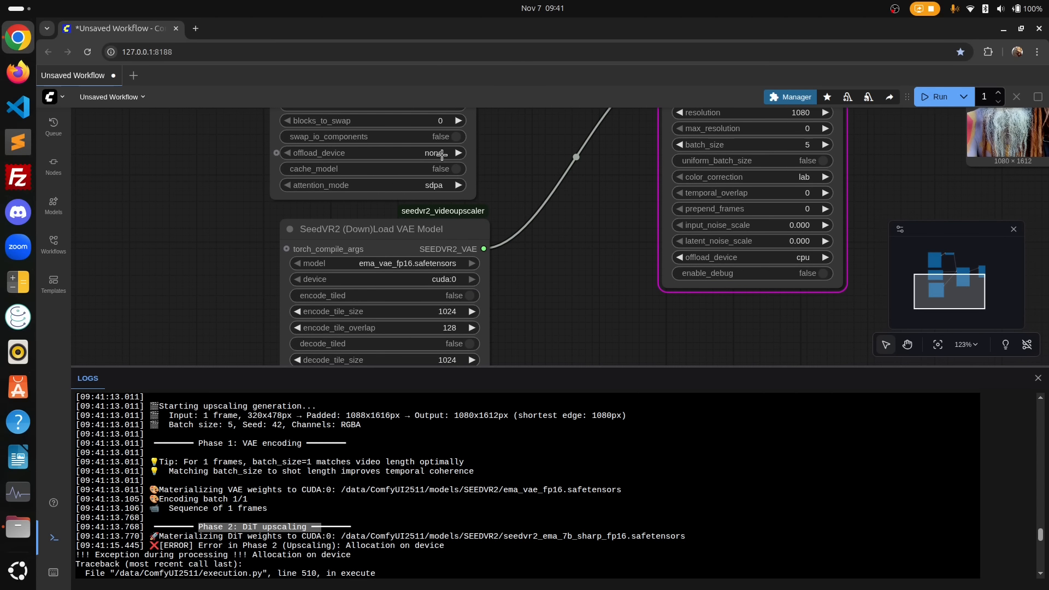
pyautogui.moveTo(527, 326); pyautogui.dragTo(543, 325)
pyautogui.moveTo(542, 366); pyautogui.dragTo(543, 458)
pyautogui.moveTo(558, 174); pyautogui.dragTo(453, 299)
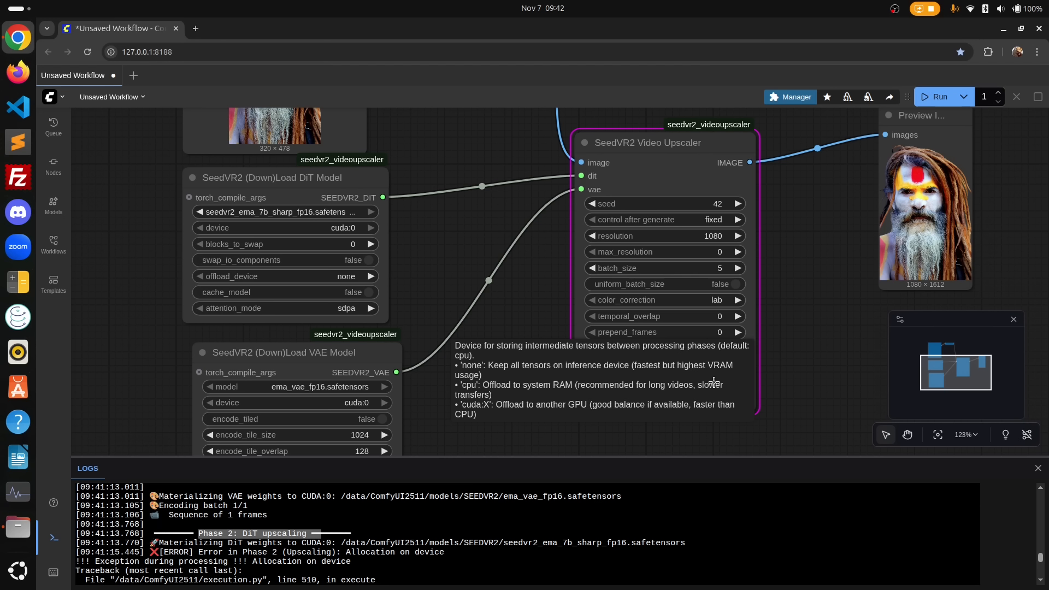
pyautogui.click(371, 276)
pyautogui.moveTo(481, 415); pyautogui.dragTo(604, 234)
pyautogui.click(509, 350)
# Turn on enable_debug in the SeedVR2 Video Upscaler, run the workflow and dismiss the execution error.
pyautogui.moveTo(616, 169); pyautogui.dragTo(514, 312)
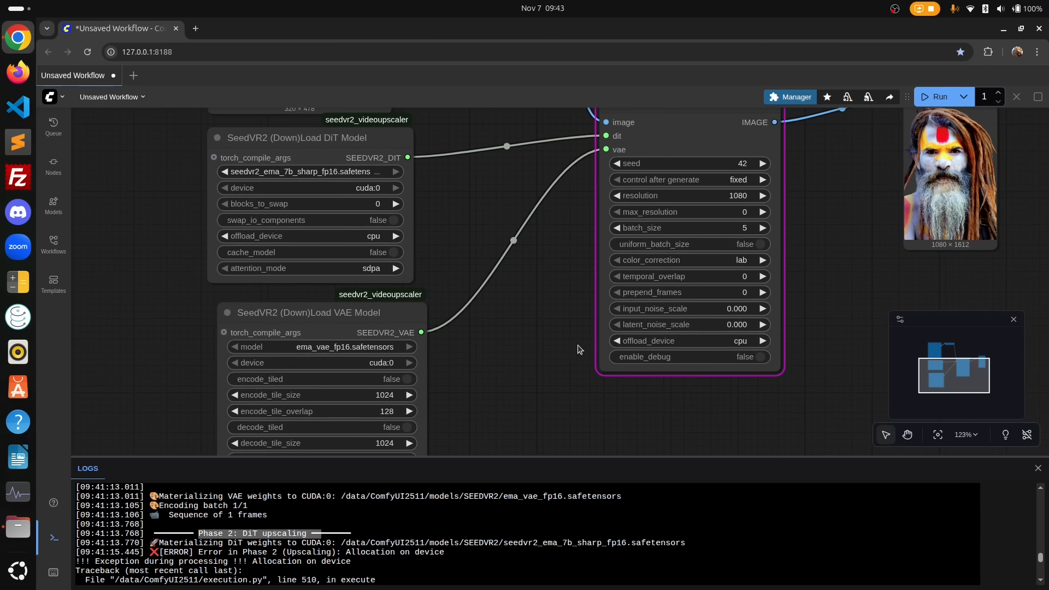
pyautogui.click(760, 357)
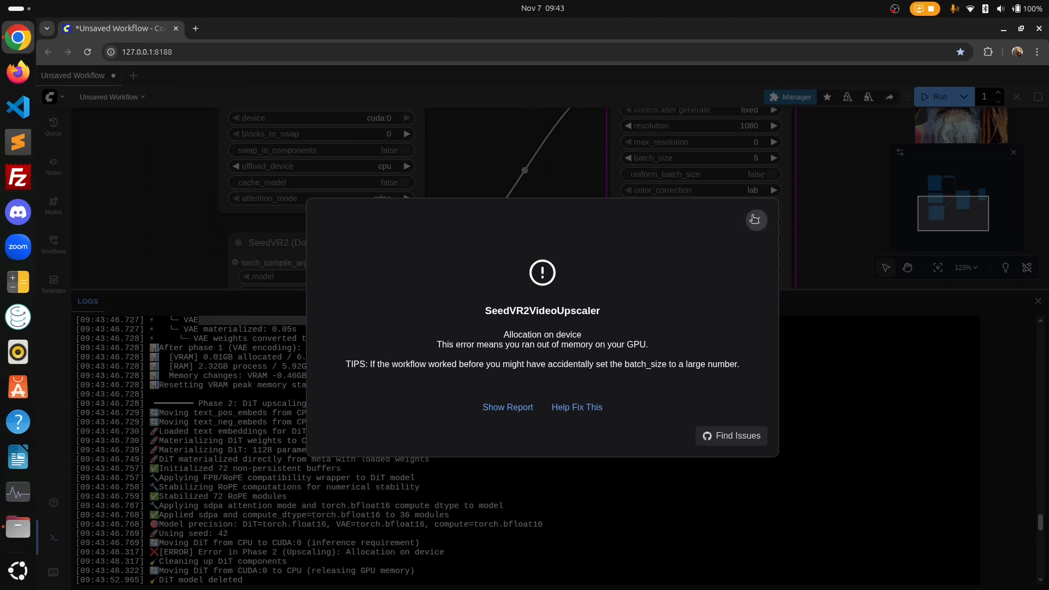
pyautogui.click(756, 220)
# Switch to the terminal and examine the VRAM usage after VAE encoding and the DiT model's total size in phase 2.
pyautogui.scroll(-3, 20, 505)
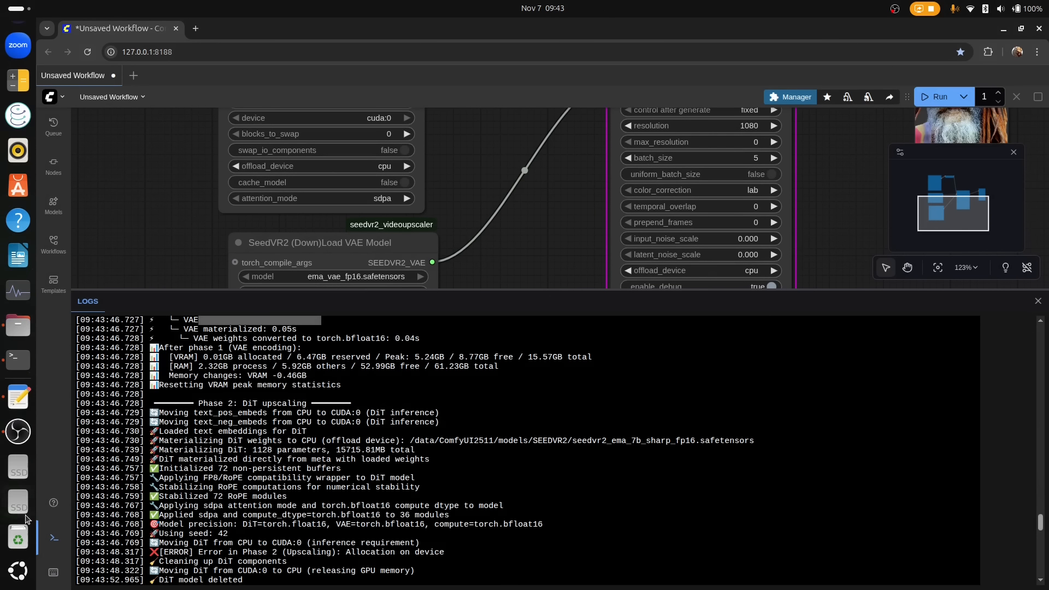
pyautogui.click(14, 373)
pyautogui.scroll(10, 524, 306)
pyautogui.doubleClick(450, 495)
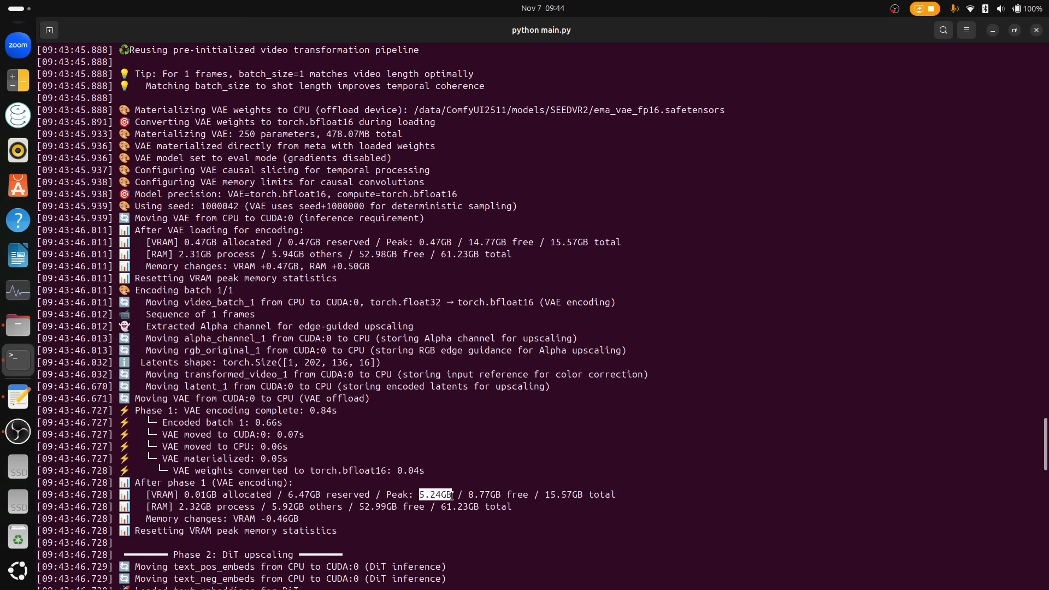
pyautogui.doubleClick(200, 494)
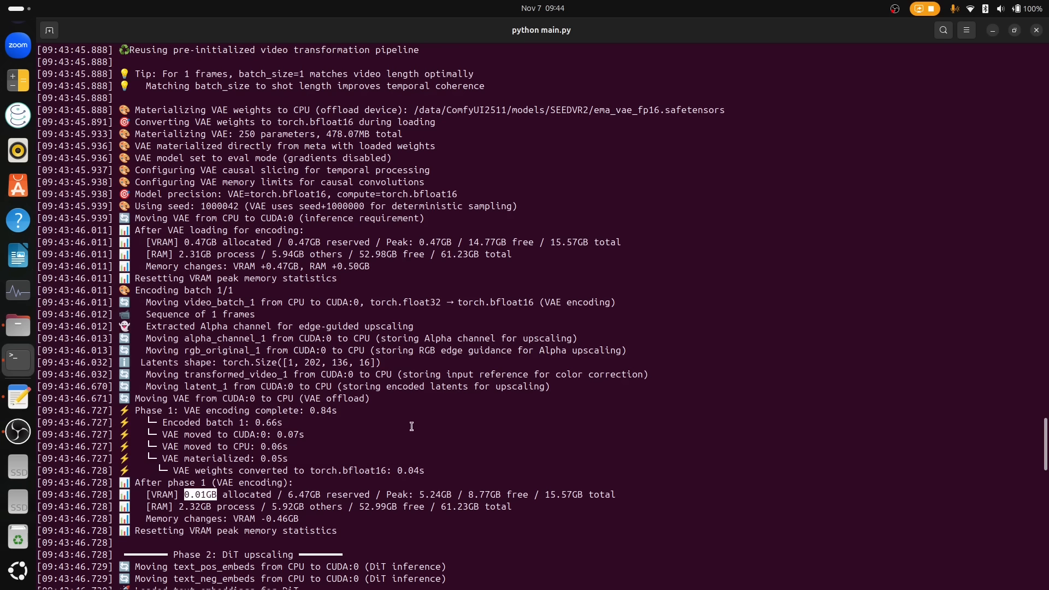
pyautogui.scroll(-3, 407, 421)
pyautogui.scroll(-8, 414, 426)
pyautogui.doubleClick(361, 195)
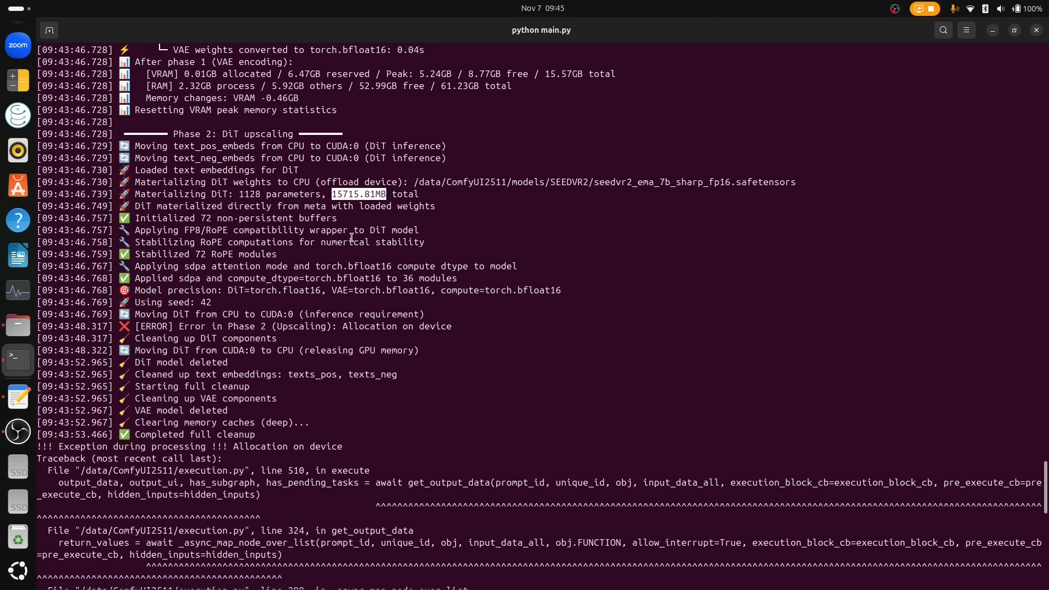
# Return to ComfyUI in the browser, set the DiT loader's blocks_to_swap to 36 and run the workflow.
pyautogui.hotkey('alt', 'Tab')
pyautogui.click(422, 197)
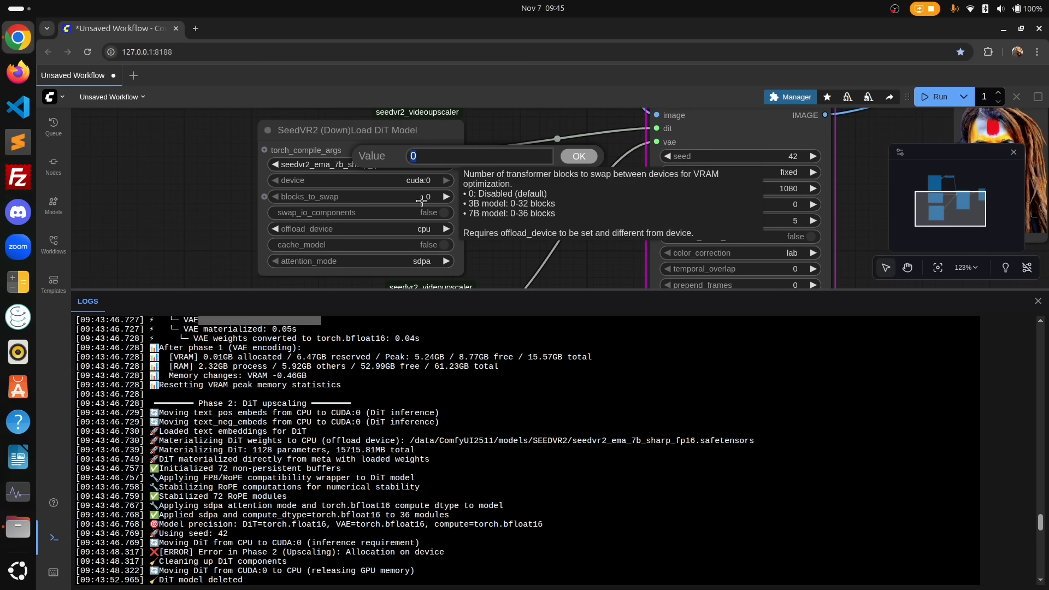
pyautogui.write('36')
pyautogui.press('Return')
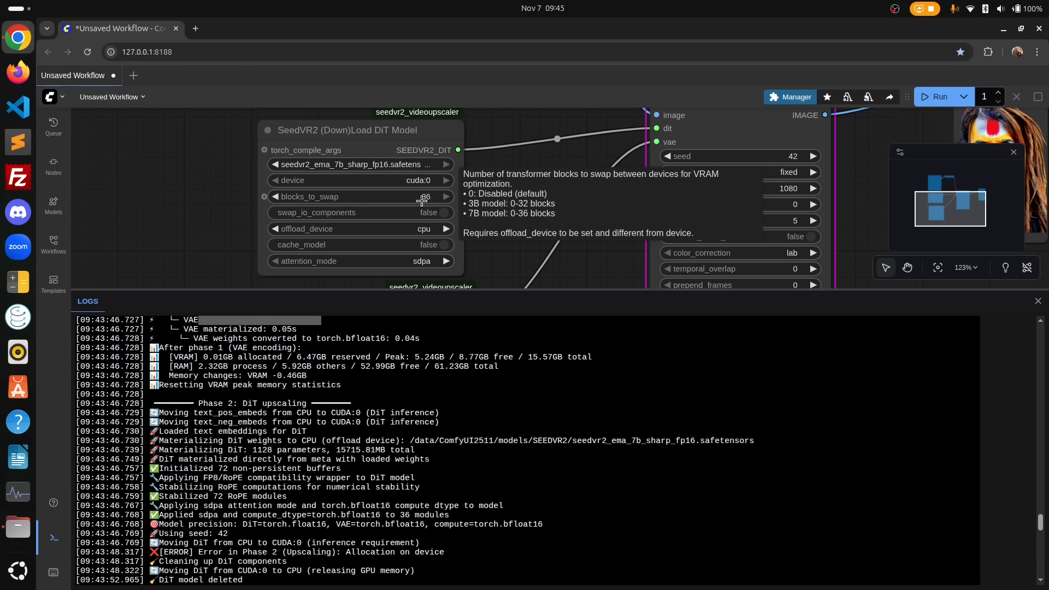
pyautogui.click(934, 97)
# Switch to the terminal and examine the BlockSwap memory configuration, the swap overhead and the peak VRAM after DiT upscaling.
pyautogui.hotkey('alt', 'Tab')
pyautogui.scroll(20, 382, 273)
pyautogui.moveTo(332, 122); pyautogui.dragTo(386, 122)
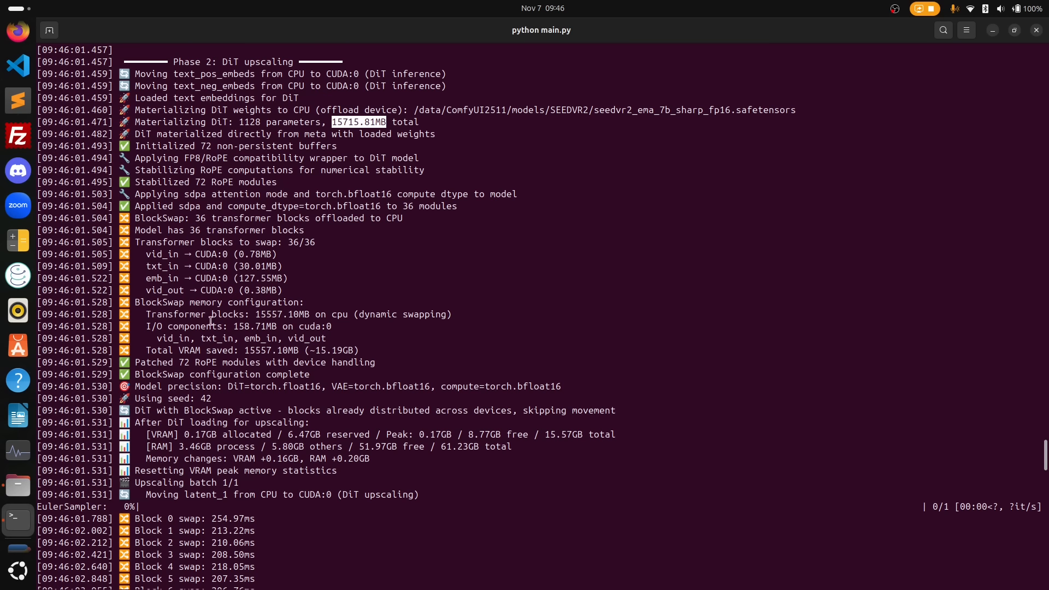
pyautogui.moveTo(147, 315); pyautogui.dragTo(350, 315)
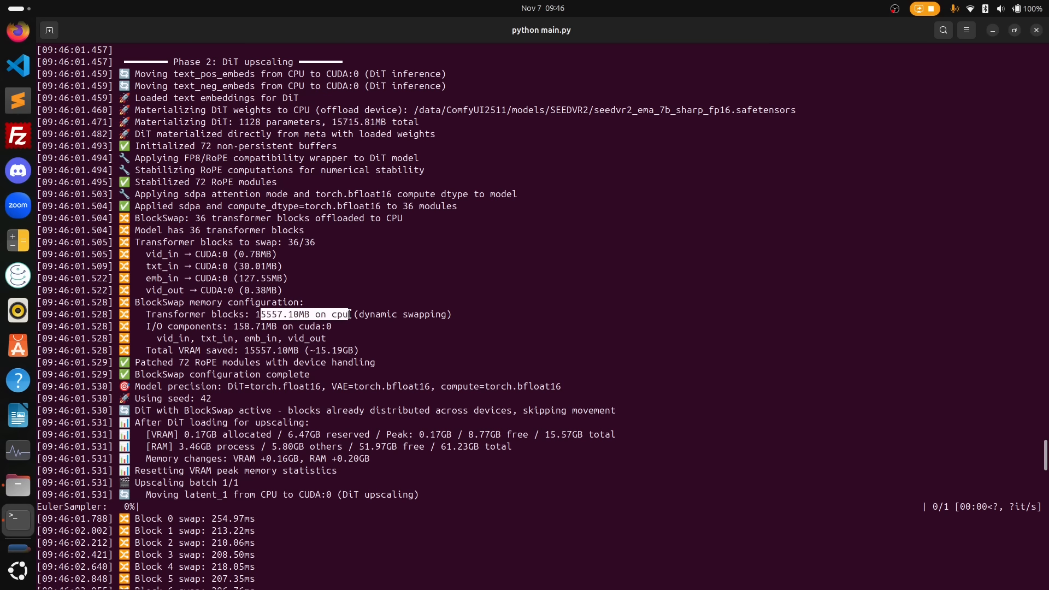
pyautogui.scroll(-6, 350, 314)
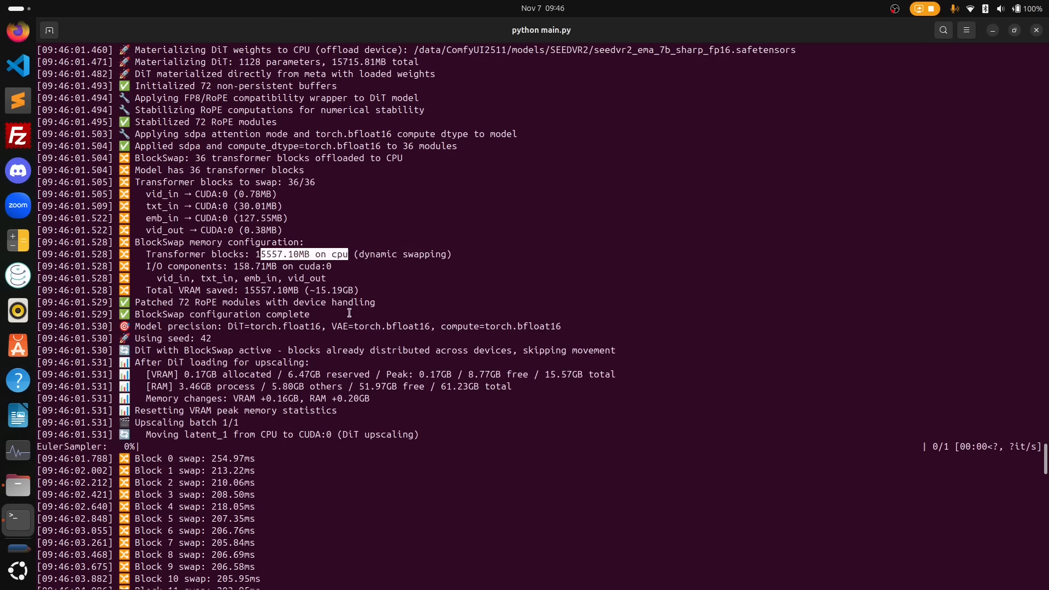
pyautogui.scroll(-12, 350, 313)
pyautogui.moveTo(255, 266); pyautogui.dragTo(304, 266)
pyautogui.scroll(-5, 305, 273)
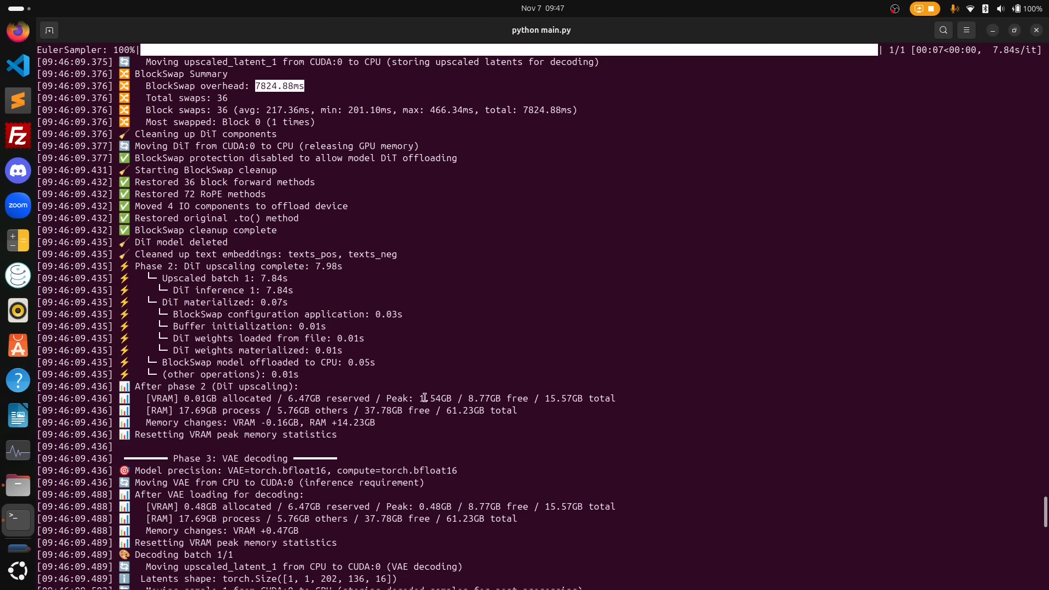
pyautogui.moveTo(453, 398); pyautogui.dragTo(386, 398)
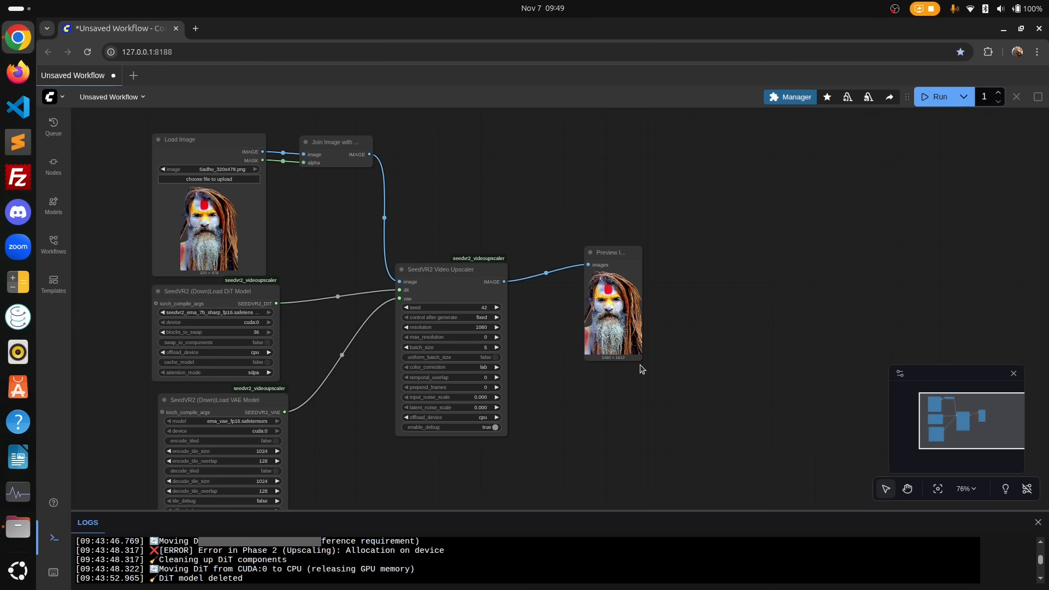
# Delete the Preview Image node connected to the upscaler.
pyautogui.moveTo(641, 359); pyautogui.dragTo(672, 376)
pyautogui.click(629, 250)
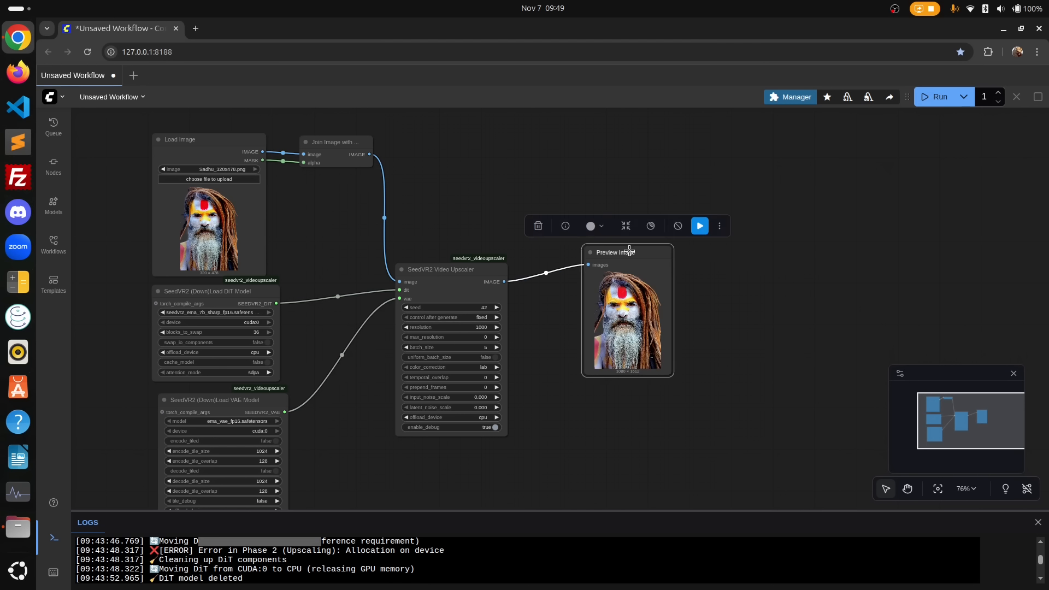
pyautogui.press('Delete')
# Add a Save Image node beside the upscaler and connect the upscaler's IMAGE output to its images input.
pyautogui.scroll(10, 562, 279)
pyautogui.doubleClick(562, 276)
pyautogui.write('save')
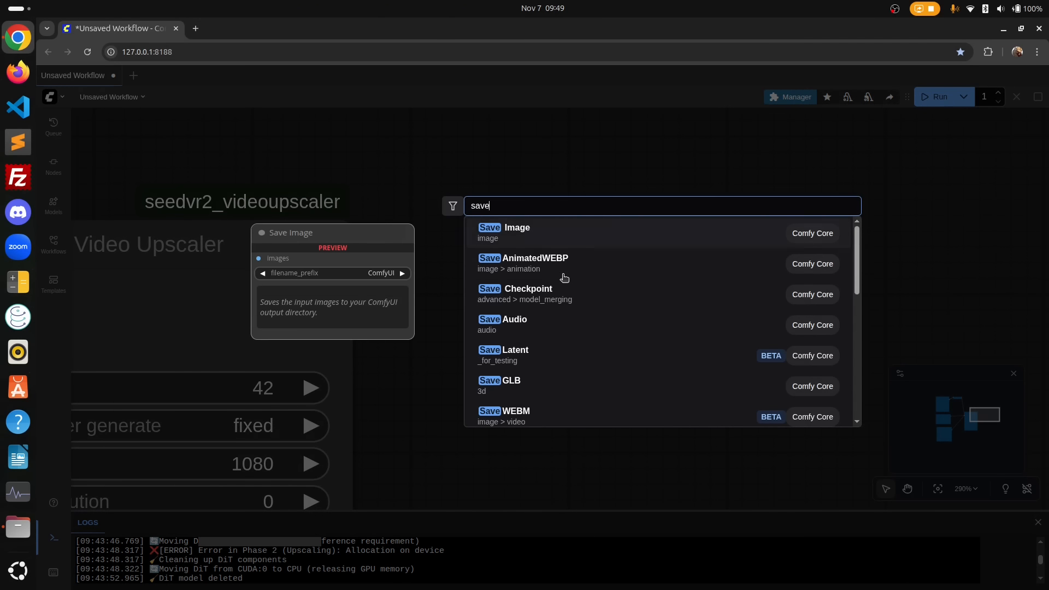
pyautogui.click(603, 236)
pyautogui.moveTo(338, 290); pyautogui.dragTo(578, 297)
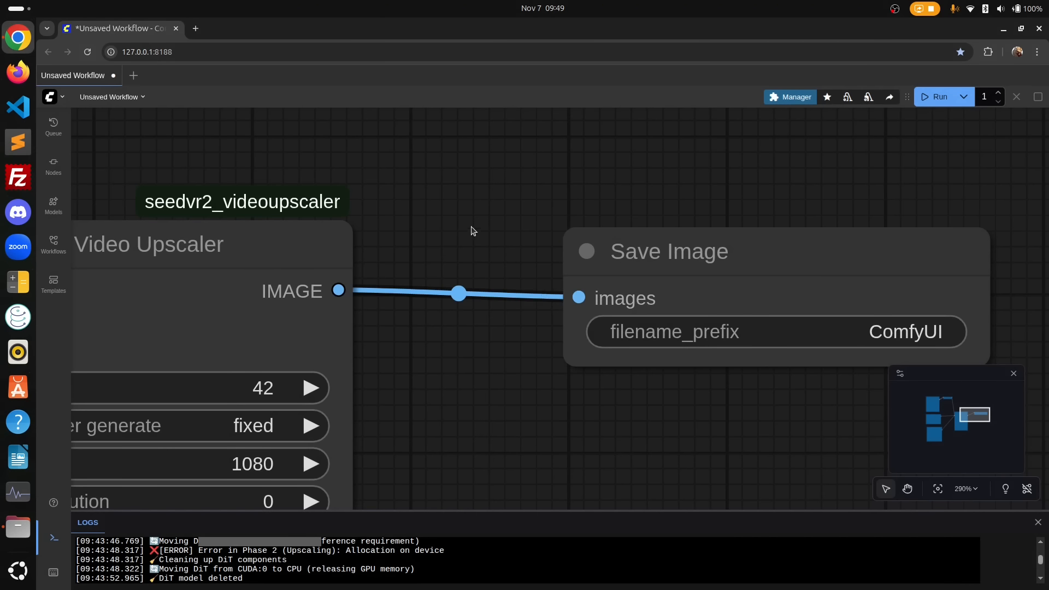
# Set the Save Image node's filename_prefix to ComfyUI_7bsharpfp16.
pyautogui.scroll(-10, 473, 231)
pyautogui.scroll(-2, 481, 242)
pyautogui.moveTo(482, 242); pyautogui.dragTo(608, 253)
pyautogui.click(721, 276)
pyautogui.write('_7bsharpfp16')
pyautogui.press('Return')
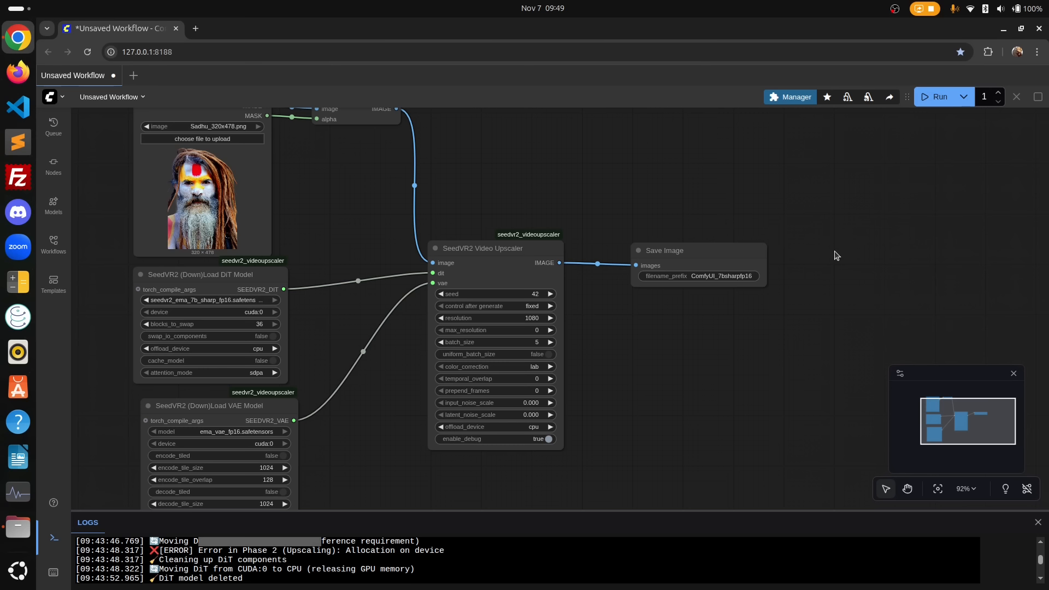
# Copy the DiT loader, Video Upscaler and Save Image nodes and paste them with their incoming connections below the VAE loader.
pyautogui.moveTo(98, 261); pyautogui.dragTo(850, 325)
pyautogui.click(527, 219)
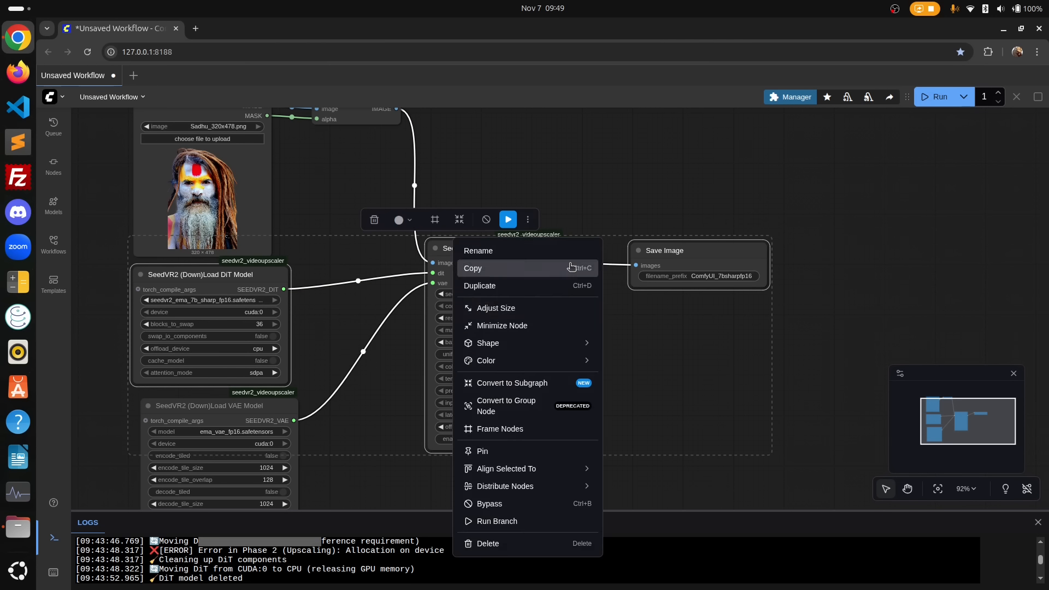
pyautogui.click(570, 267)
pyautogui.scroll(-8, 492, 235)
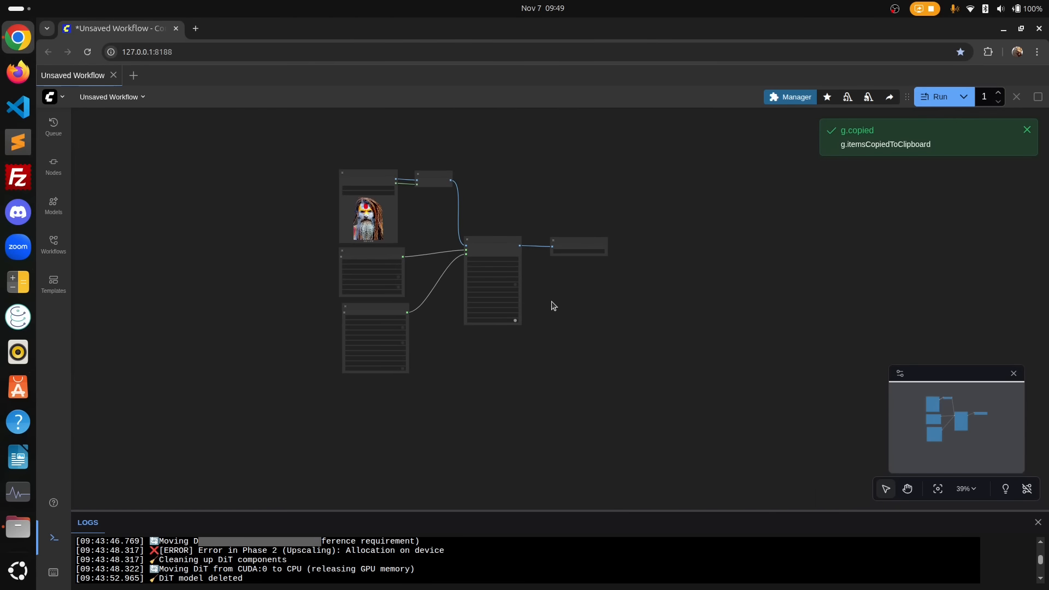
pyautogui.hotkey('ctrl', 'v')
pyautogui.moveTo(702, 298); pyautogui.dragTo(499, 397)
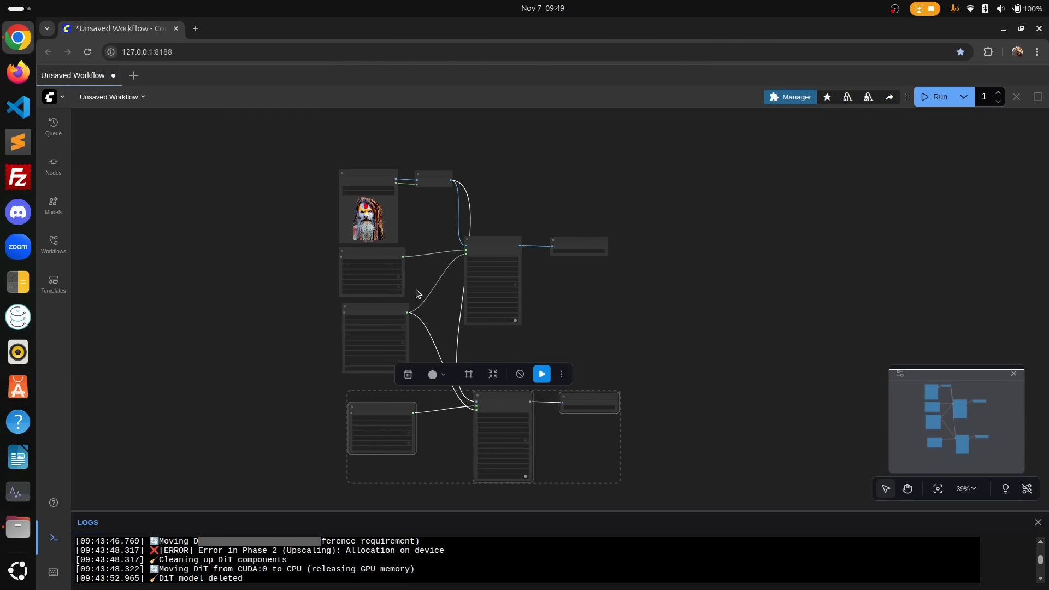
# Align the copied DiT loader under the VAE loader and set its model to seedvr2_ema_3b_fp8_e4m3fn.safetensors.
pyautogui.click(627, 338)
pyautogui.scroll(4, 481, 376)
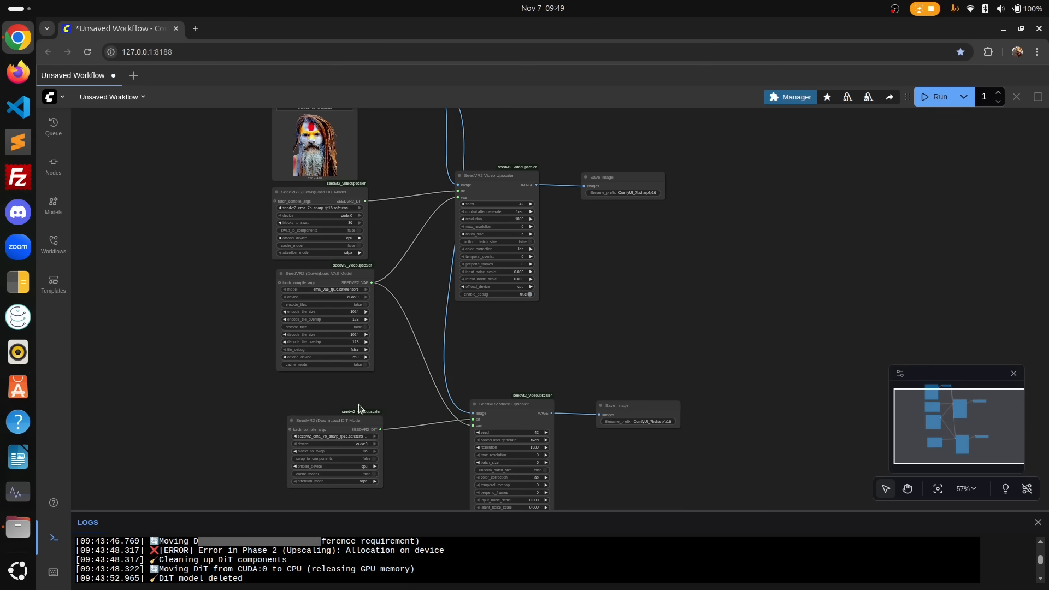
pyautogui.moveTo(356, 418); pyautogui.dragTo(345, 413)
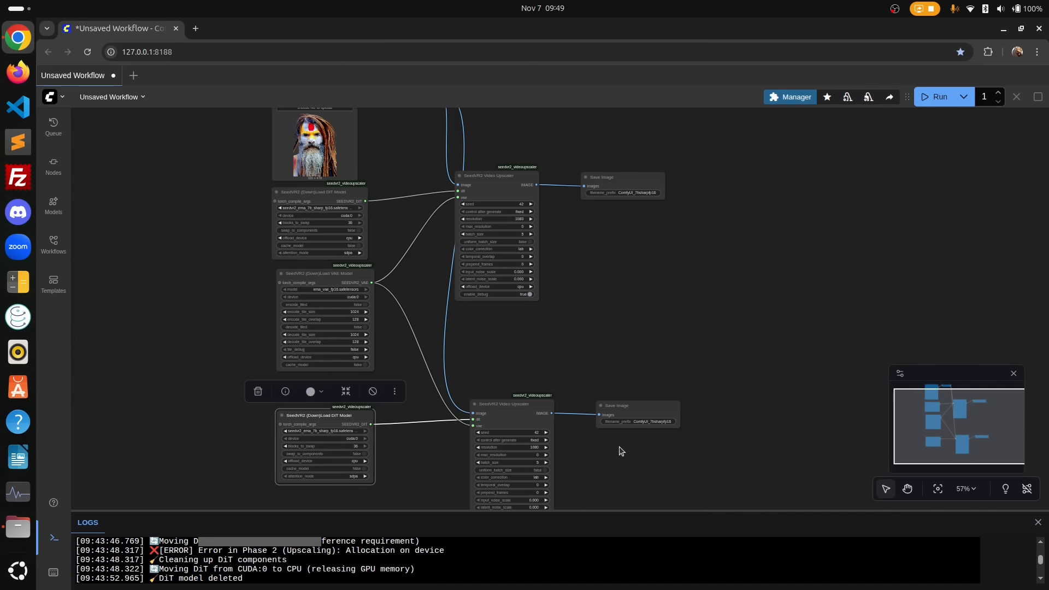
pyautogui.scroll(13, 375, 432)
pyautogui.click(275, 379)
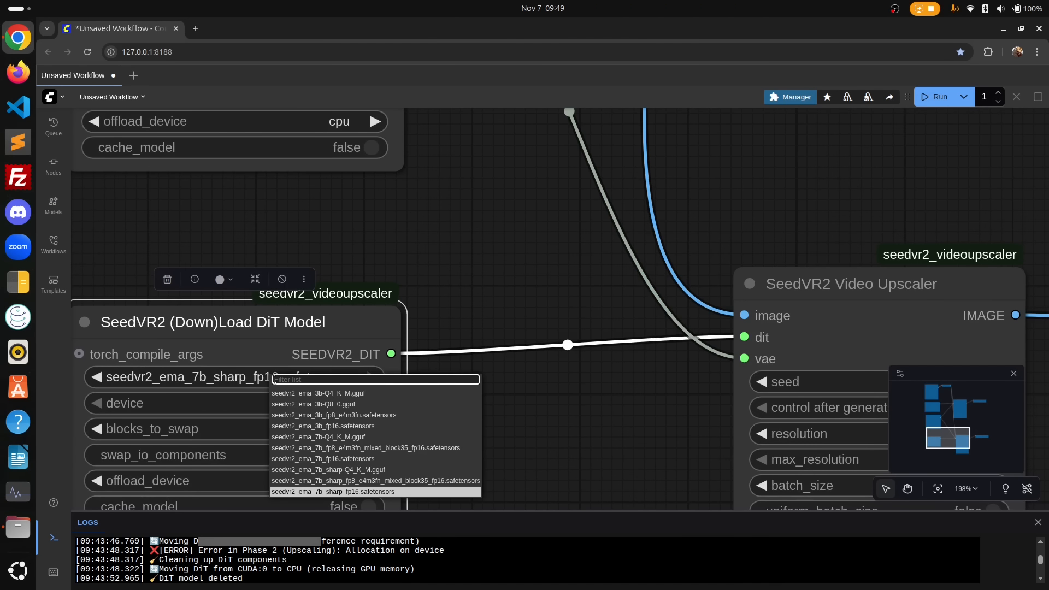
pyautogui.click(431, 421)
# Set the copied Save Image node's filename_prefix to ComfyUI_3bFP8.
pyautogui.scroll(-7, 286, 285)
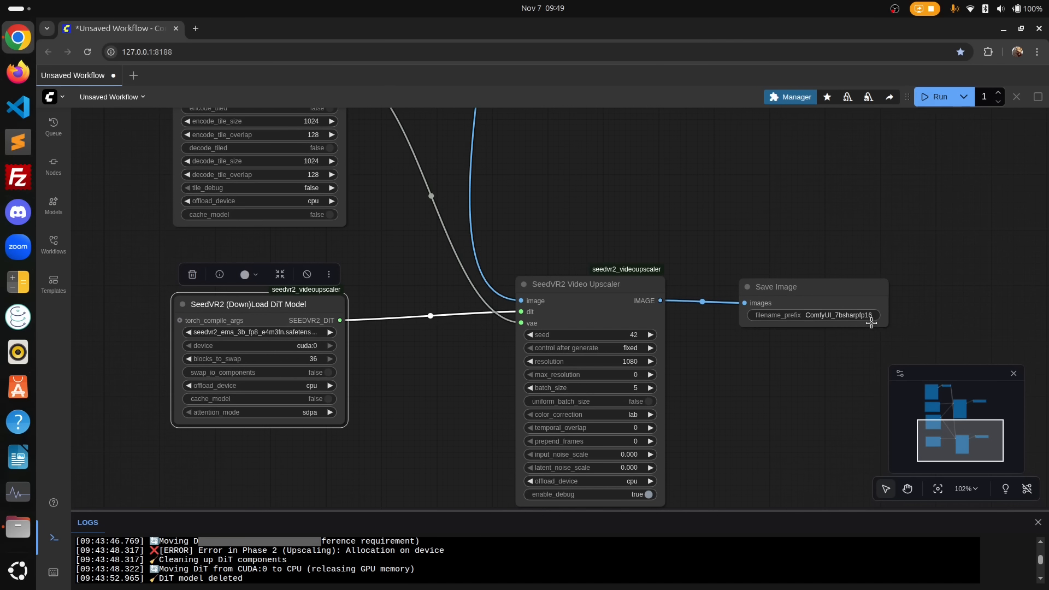
pyautogui.click(856, 314)
pyautogui.click(910, 269)
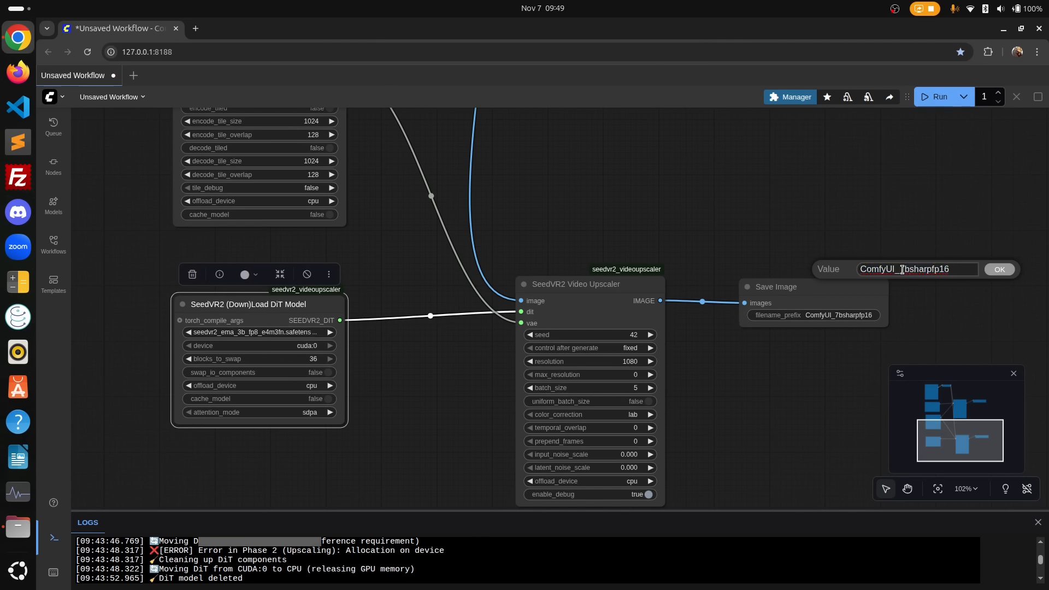
pyautogui.moveTo(902, 269); pyautogui.dragTo(901, 269)
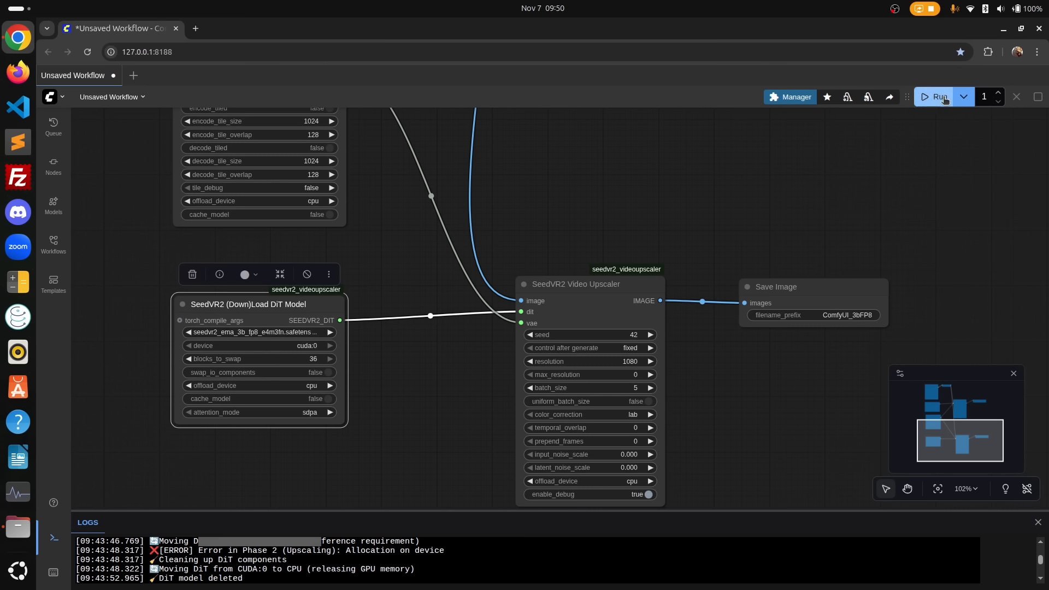
# Run the workflow with both upscaler branches and follow its progress in the terminal.
pyautogui.click(944, 99)
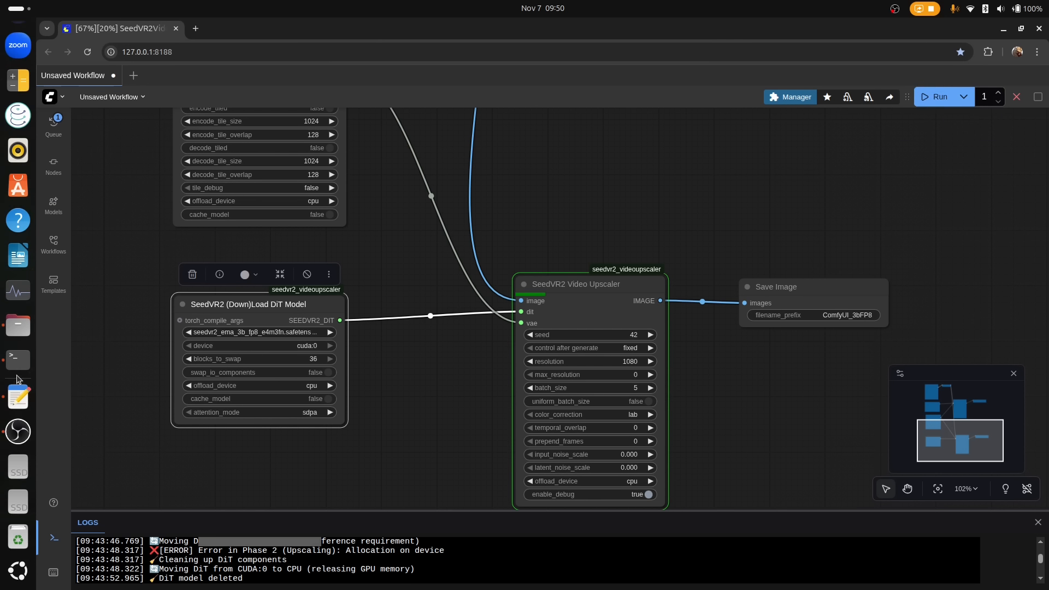
pyautogui.click(18, 369)
pyautogui.scroll(-20, 396, 392)
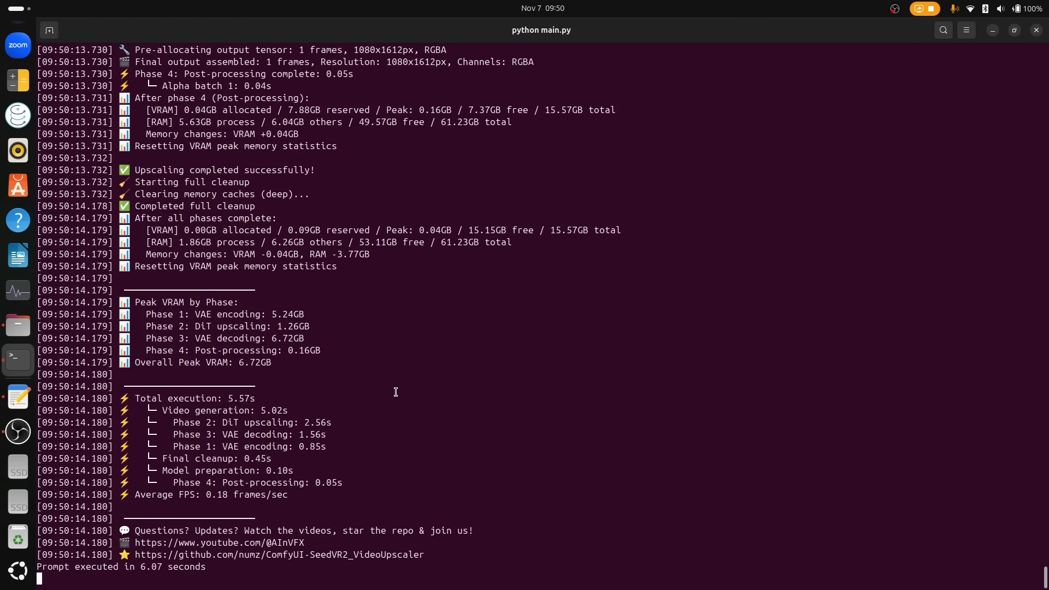
# Switch to the file manager and open ComfyUI_3bFP8_00001_.png and ComfyUI_7bsharpfp16_00001_.png together in the comparison viewer.
pyautogui.click(11, 331)
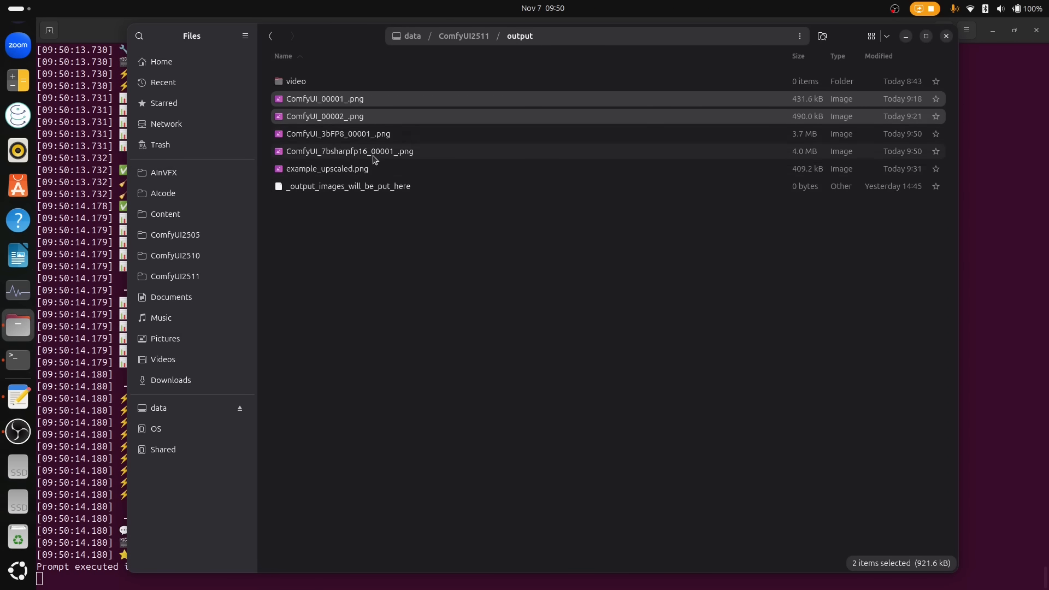
pyautogui.click(363, 135)
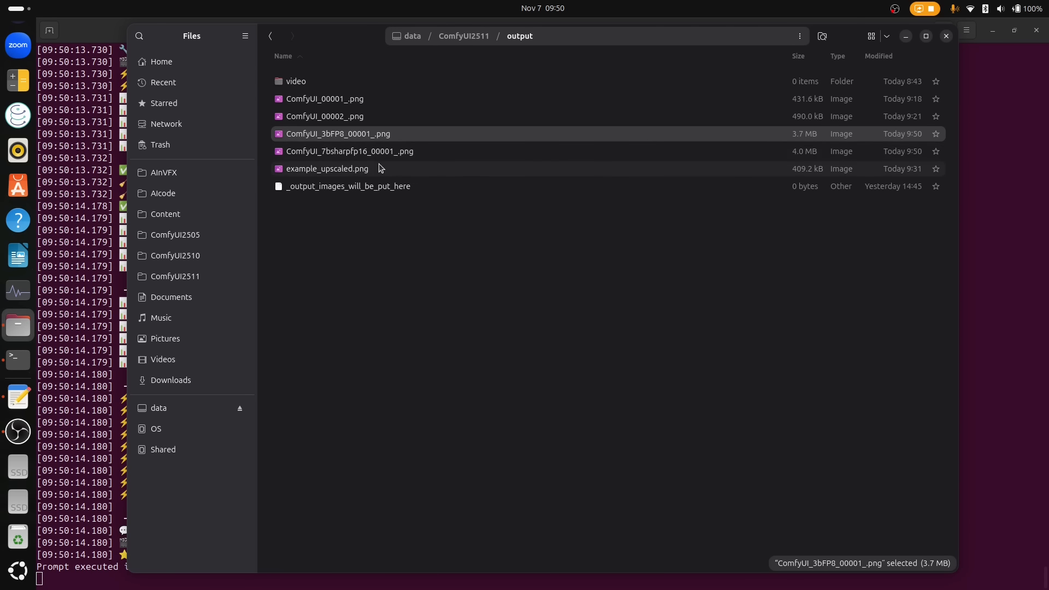
pyautogui.keyDown('ctrl'); pyautogui.click(377, 155); pyautogui.keyUp('ctrl')
pyautogui.rightClick(377, 156)
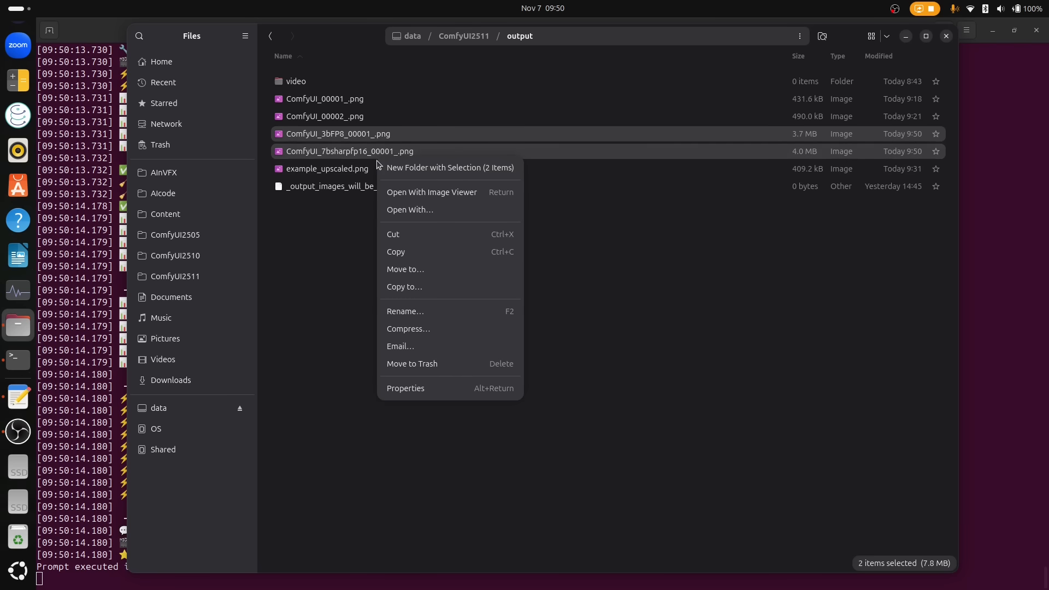
pyautogui.click(459, 211)
pyautogui.click(494, 330)
pyautogui.click(631, 169)
# Compare the 3B FP8 and 7B sharp FP16 images with a wipe, examining the facial detail up close.
pyautogui.click(973, 130)
pyautogui.click(948, 173)
pyautogui.scroll(5, 426, 246)
pyautogui.moveTo(491, 306); pyautogui.dragTo(245, 358)
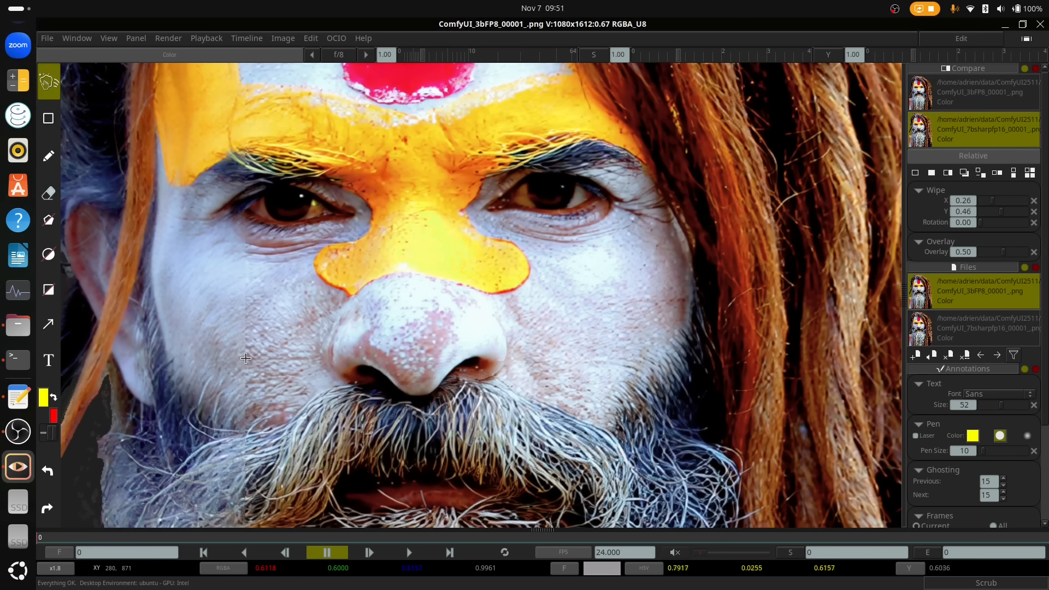
pyautogui.scroll(5, 18, 289)
# Return to ComfyUI in the browser and set the Video Upscaler's resolution to 4096.
pyautogui.click(18, 37)
pyautogui.click(511, 318)
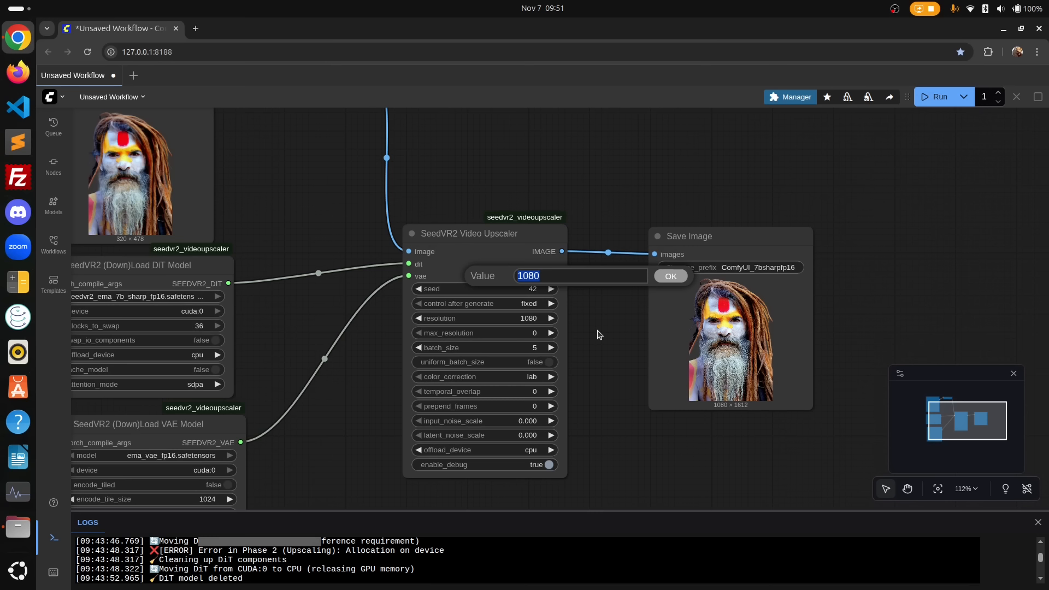
pyautogui.write('4096')
pyautogui.press('Return')
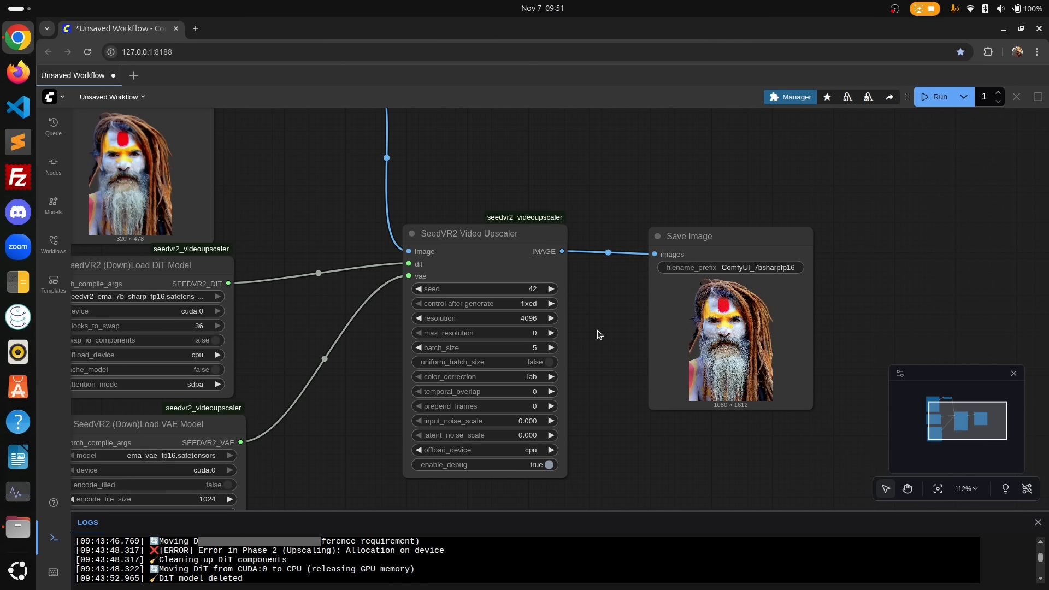
# Step the upscaler's resolution up by a few increments and set it to 1080.
pyautogui.scroll(5, 596, 328)
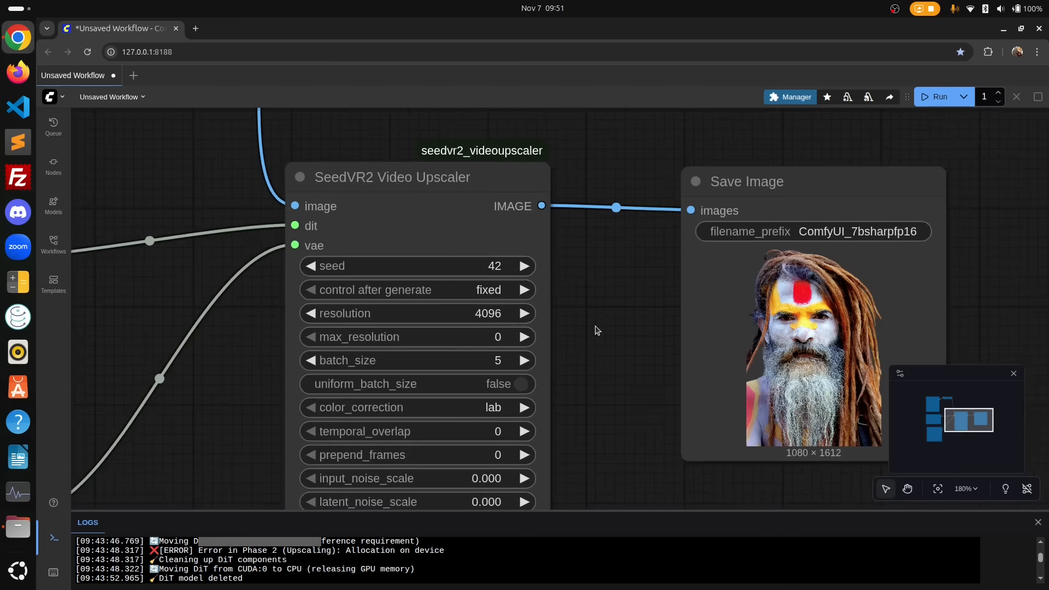
pyautogui.click(524, 314)
pyautogui.click(525, 313)
pyautogui.click(525, 313)
pyautogui.click(482, 315)
pyautogui.write('1080')
pyautogui.press('Return')
# Set the upscaler's resolution to 4096 again and run the workflow.
pyautogui.click(487, 313)
pyautogui.write('4096')
pyautogui.press('Return')
pyautogui.moveTo(617, 393); pyautogui.dragTo(562, 325)
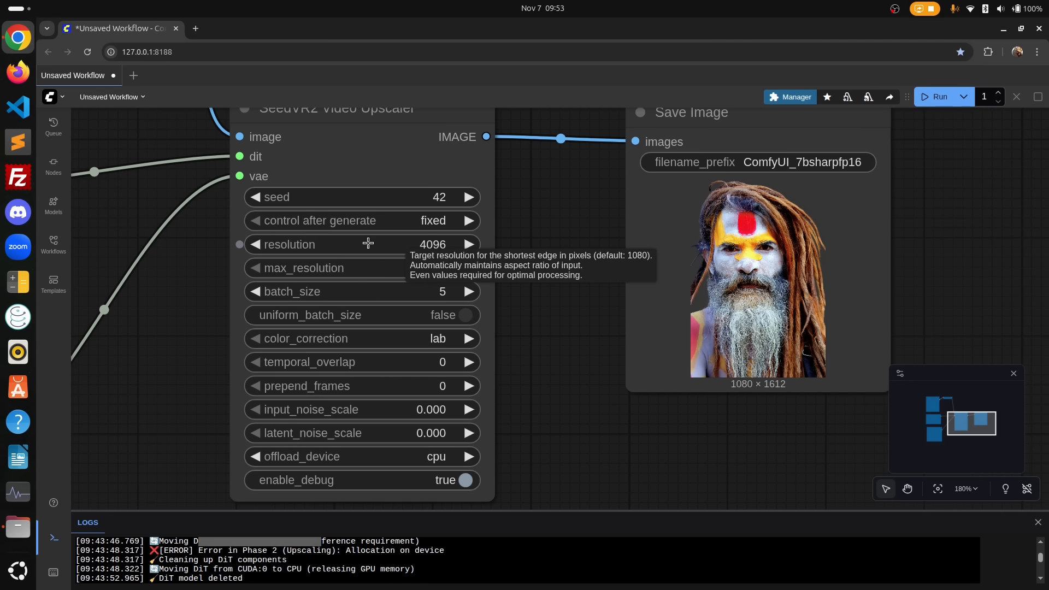
pyautogui.hotkey('ctrl', 'Return')
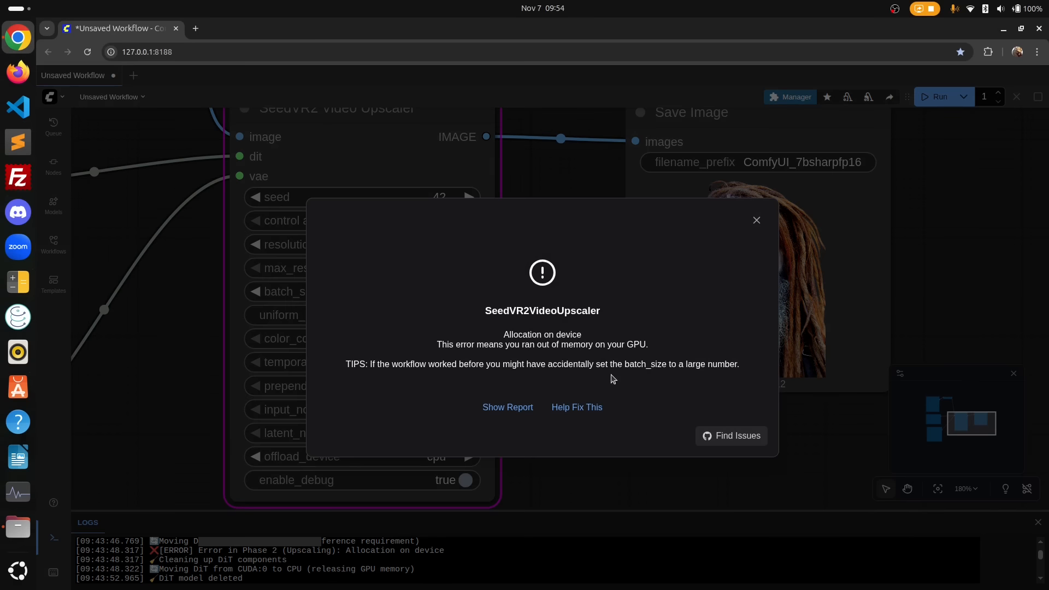
# Dismiss the error dialog, set the upscaler's max_resolution to 4096 and run the workflow.
pyautogui.click(756, 222)
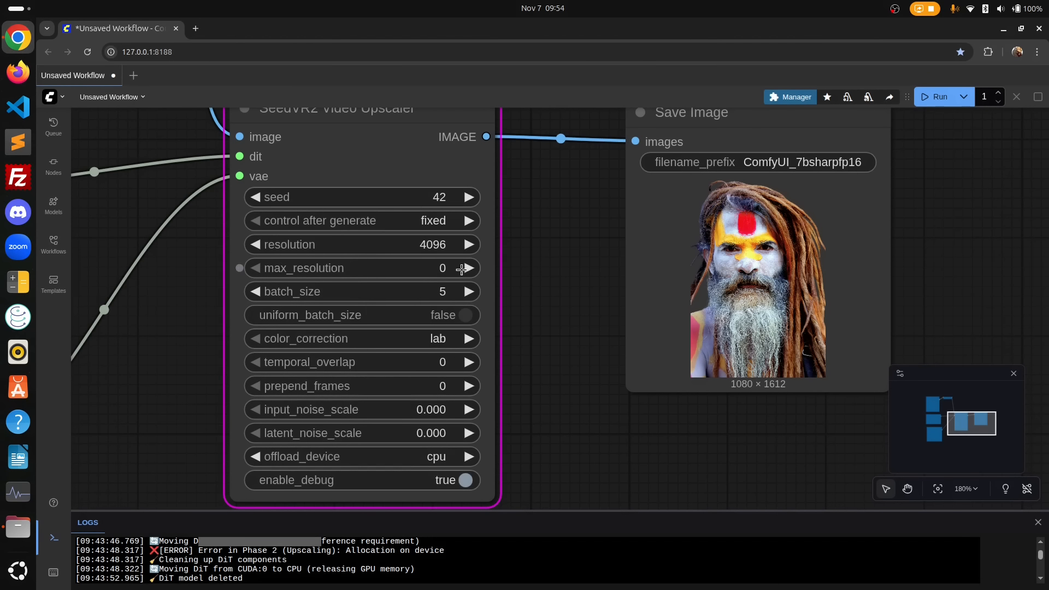
pyautogui.click(423, 244)
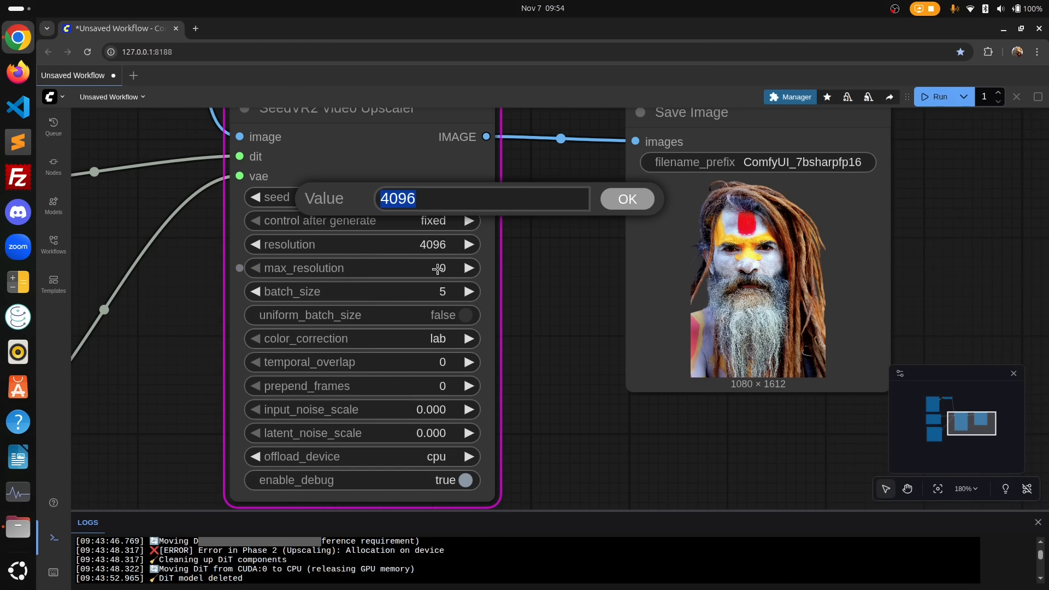
pyautogui.click(436, 269)
pyautogui.write('4096')
pyautogui.press('Return')
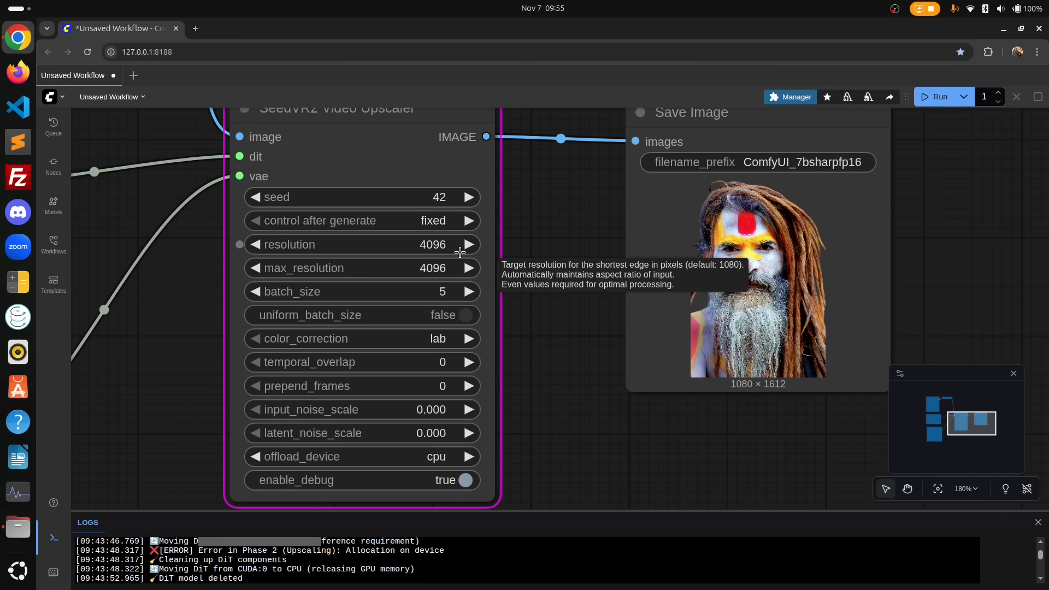
pyautogui.click(939, 96)
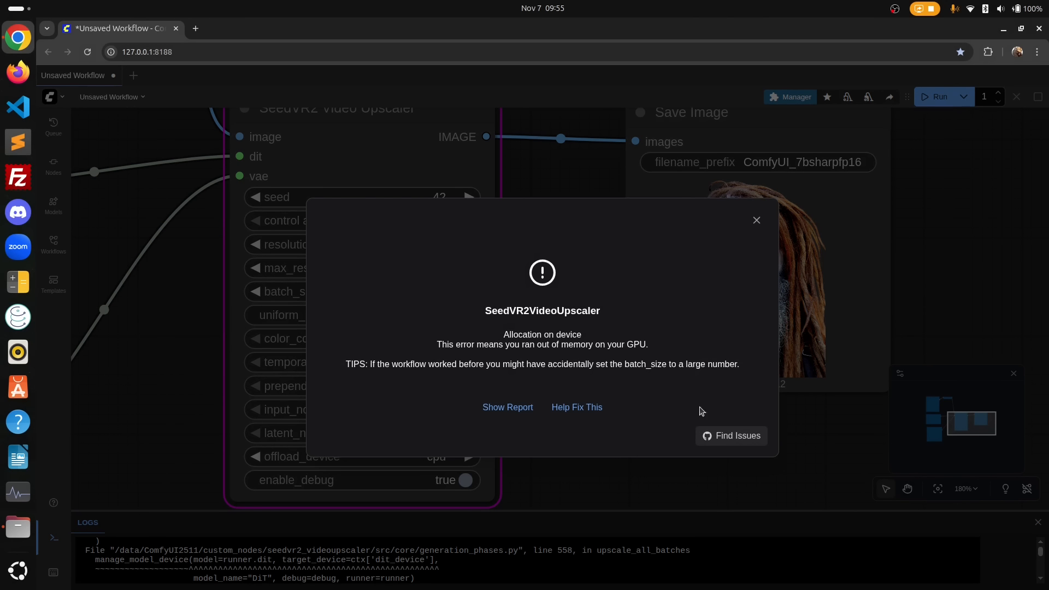
# Dismiss the error dialog and examine the failed run's Phase 1 VAE encoding log in the terminal.
pyautogui.click(757, 222)
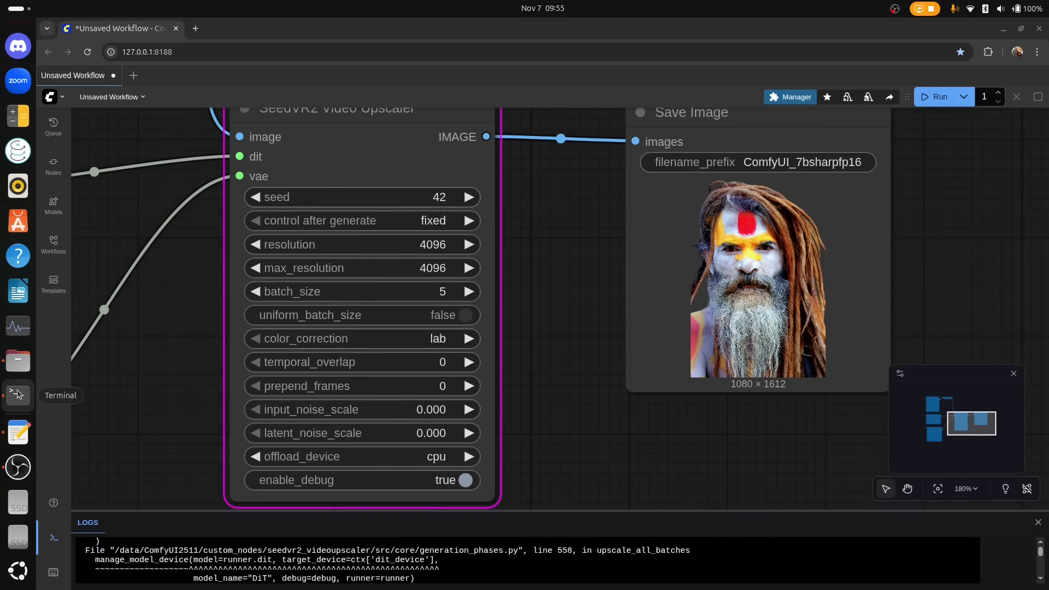
pyautogui.click(18, 394)
pyautogui.scroll(15, 540, 418)
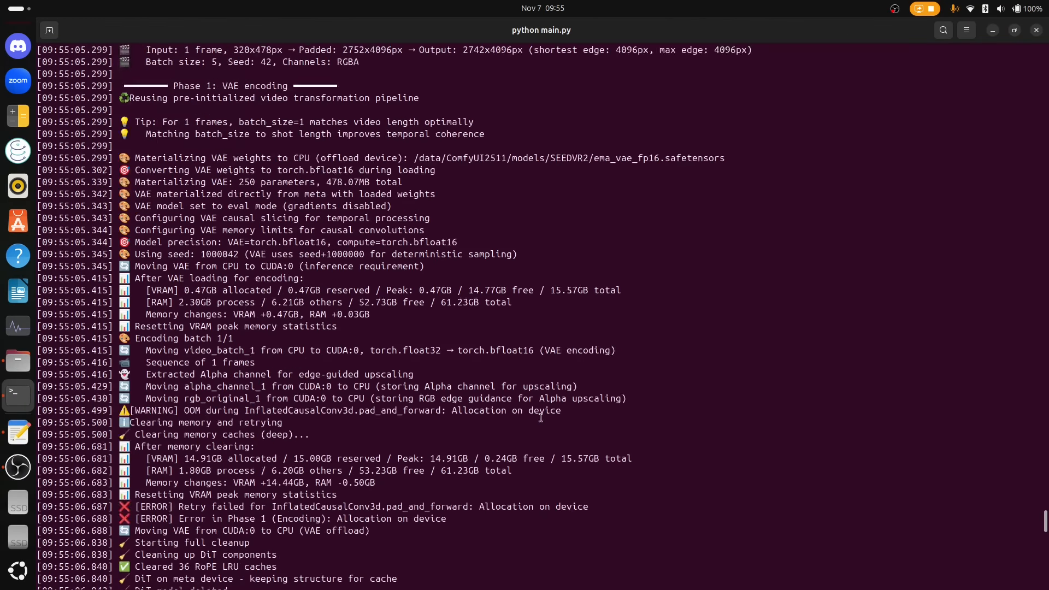
pyautogui.scroll(17, 540, 418)
pyautogui.scroll(-10, 502, 386)
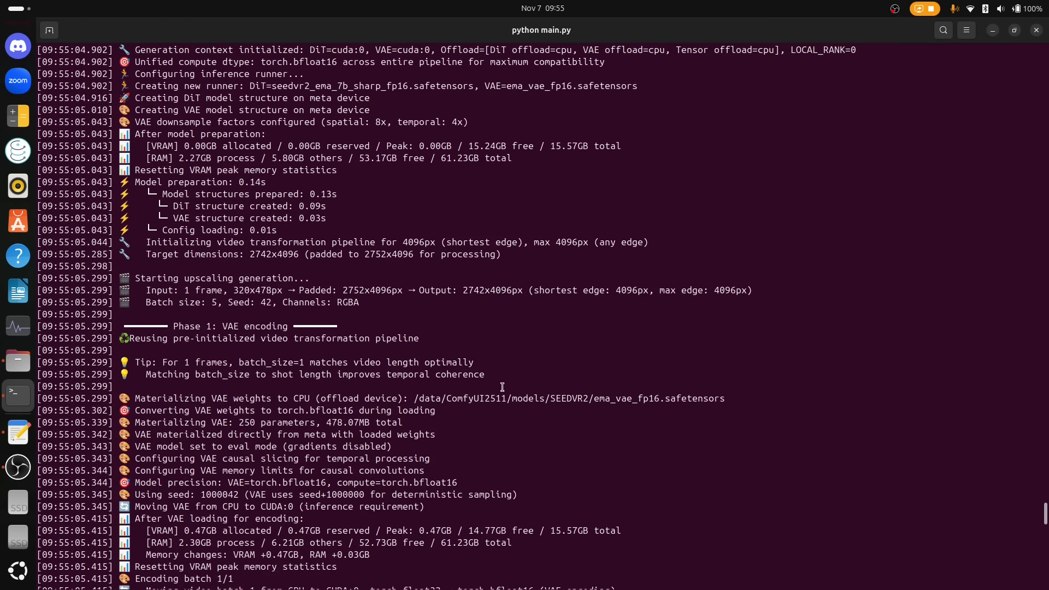
pyautogui.scroll(-5, 502, 387)
pyautogui.moveTo(169, 206); pyautogui.dragTo(288, 206)
pyautogui.scroll(-5, 309, 244)
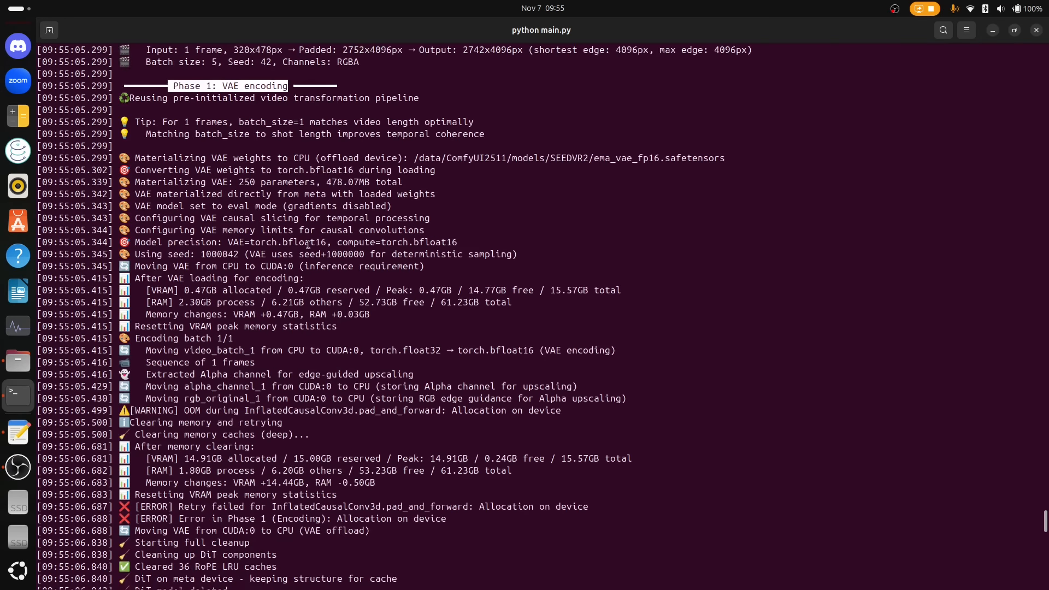
pyautogui.scroll(-2, 309, 244)
pyautogui.scroll(5, 18, 219)
# Return to the browser, enable encode_tiled and decode_tiled on the VAE loader and run the workflow.
pyautogui.click(18, 37)
pyautogui.scroll(-4, 526, 321)
pyautogui.moveTo(210, 381); pyautogui.dragTo(643, 216)
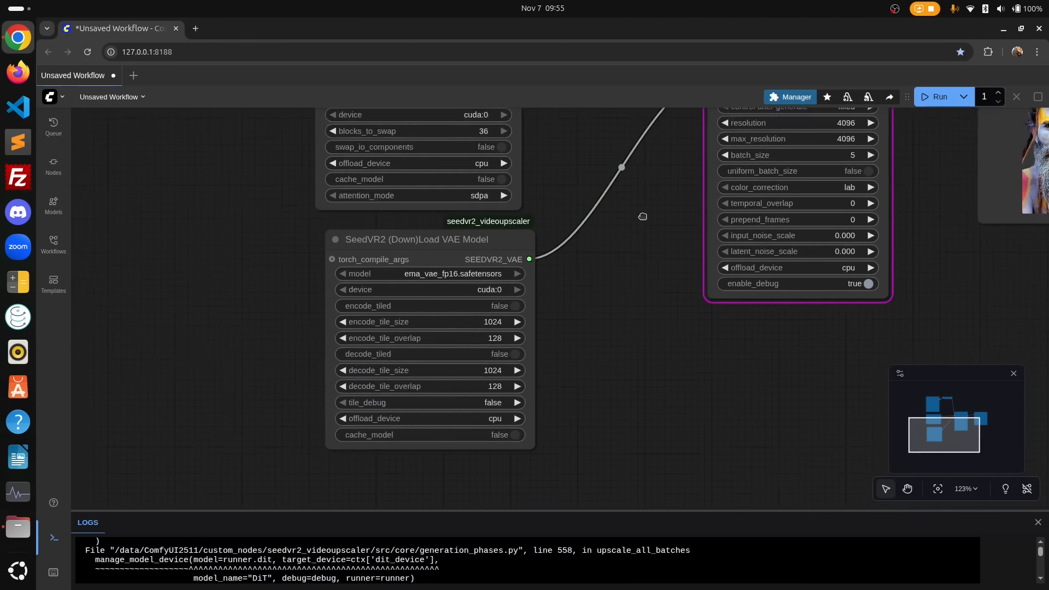
pyautogui.scroll(5, 643, 217)
pyautogui.moveTo(600, 273); pyautogui.dragTo(209, 426)
pyautogui.moveTo(896, 180); pyautogui.dragTo(617, 260)
pyautogui.moveTo(609, 191); pyautogui.dragTo(404, 318)
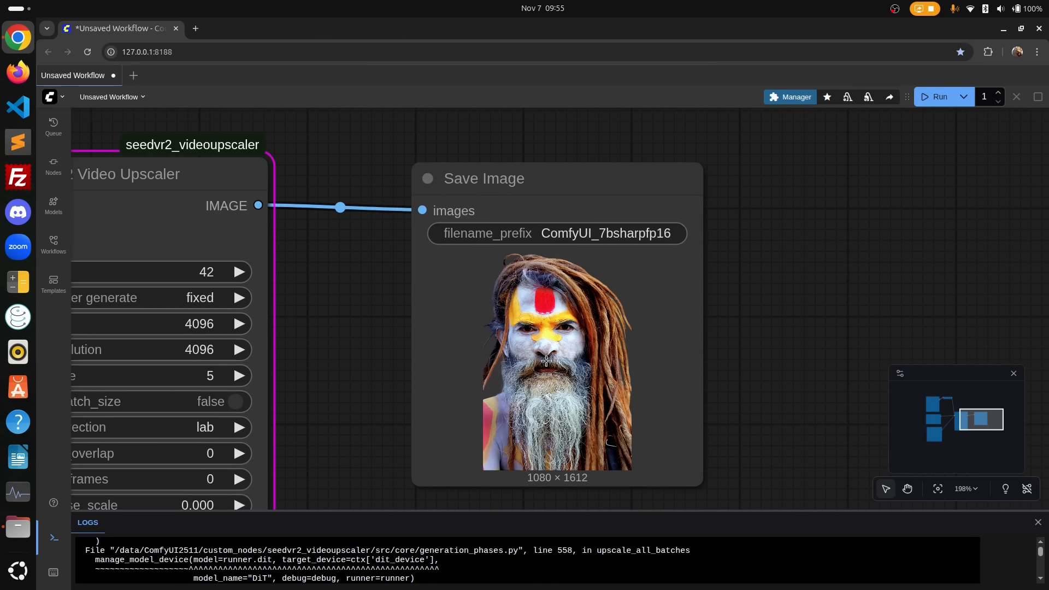
pyautogui.moveTo(349, 355); pyautogui.dragTo(917, 189)
pyautogui.moveTo(318, 372); pyautogui.dragTo(703, 155)
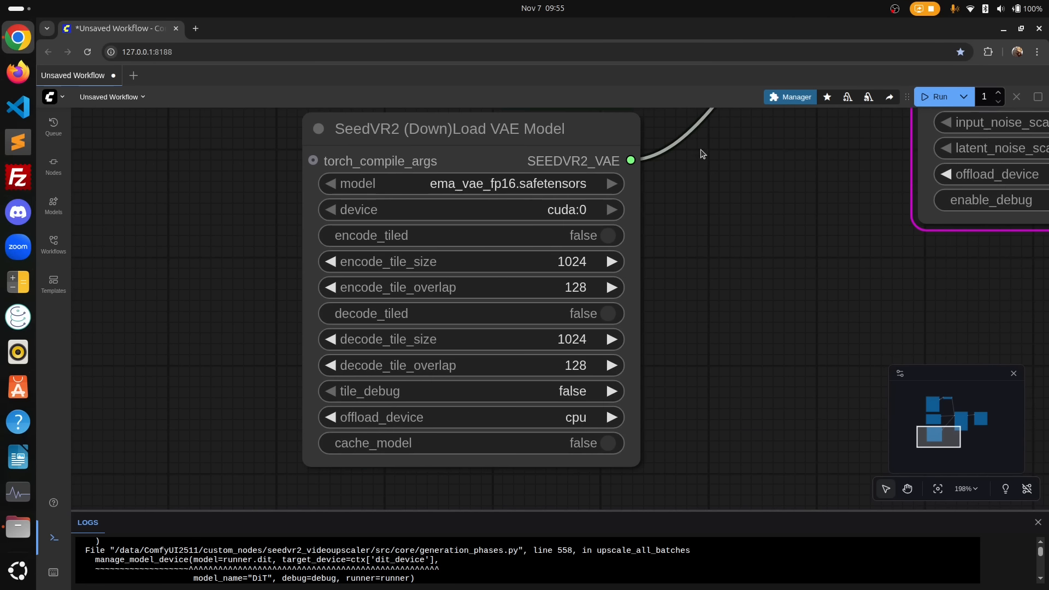
pyautogui.click(607, 236)
pyautogui.click(607, 313)
pyautogui.click(935, 96)
# Switch to the terminal and examine the log lines on tiled VAE encoding and its VRAM use.
pyautogui.hotkey('alt', 'Tab')
pyautogui.scroll(8, 367, 364)
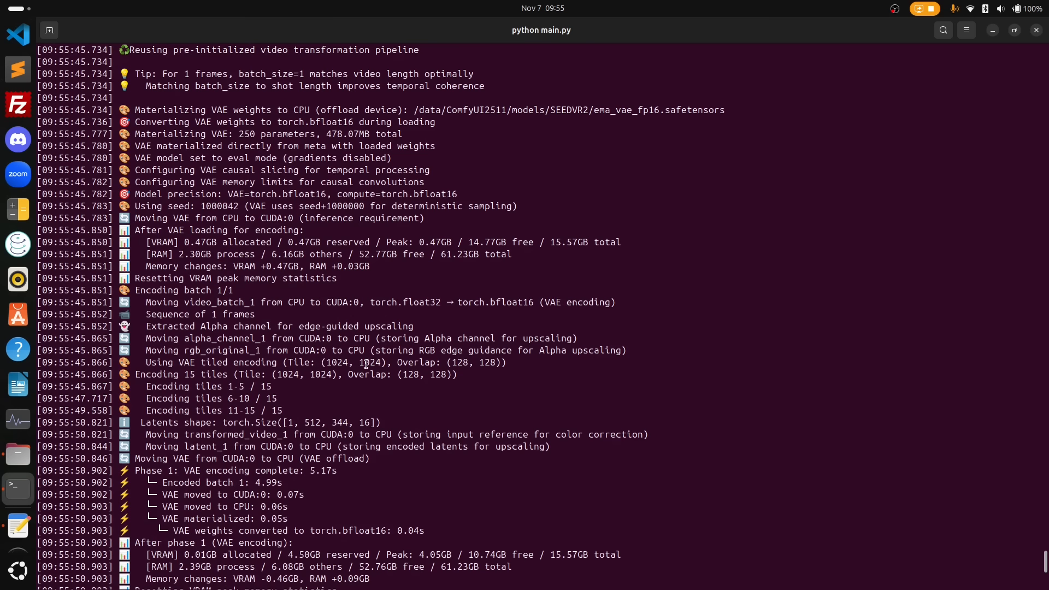
pyautogui.scroll(-2, 367, 364)
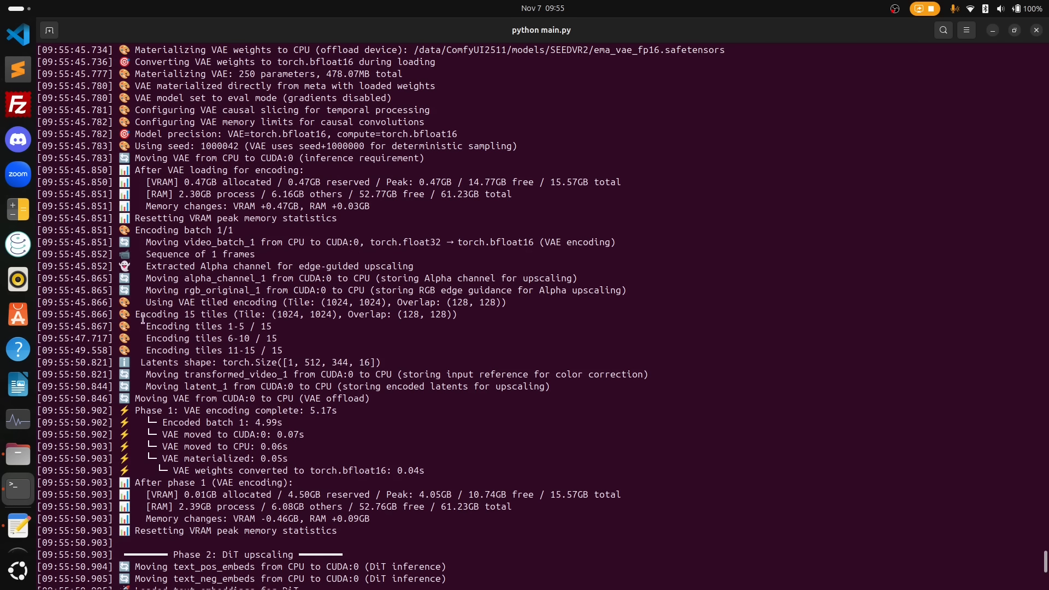
pyautogui.moveTo(135, 316); pyautogui.dragTo(231, 310)
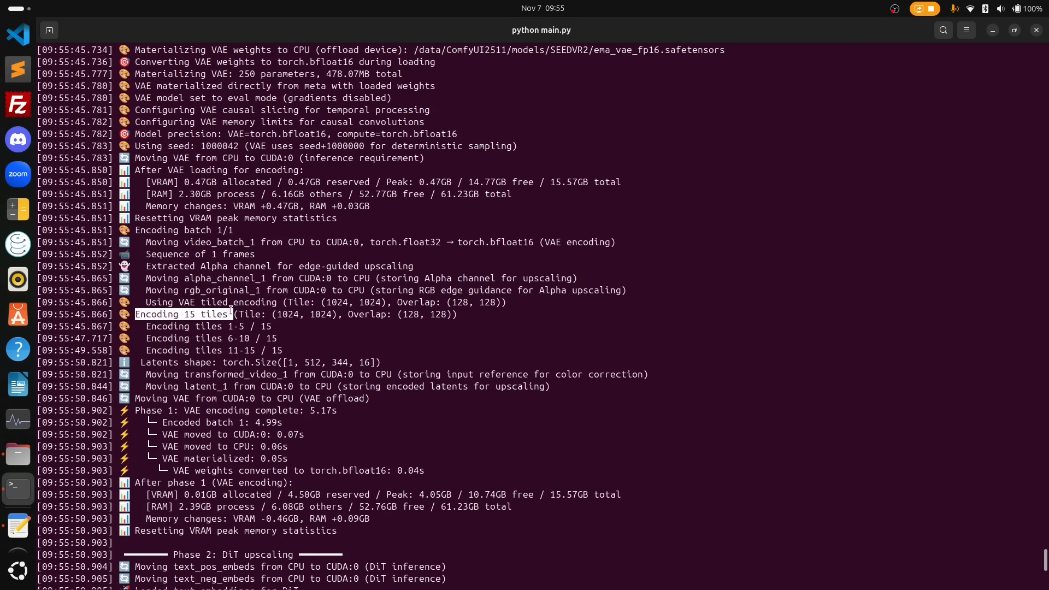
# Examine the terminal log for the VAE tile size and overlap and the peak VRAM use of phases 1 to 4.
pyautogui.doubleClick(287, 314)
pyautogui.click(316, 313)
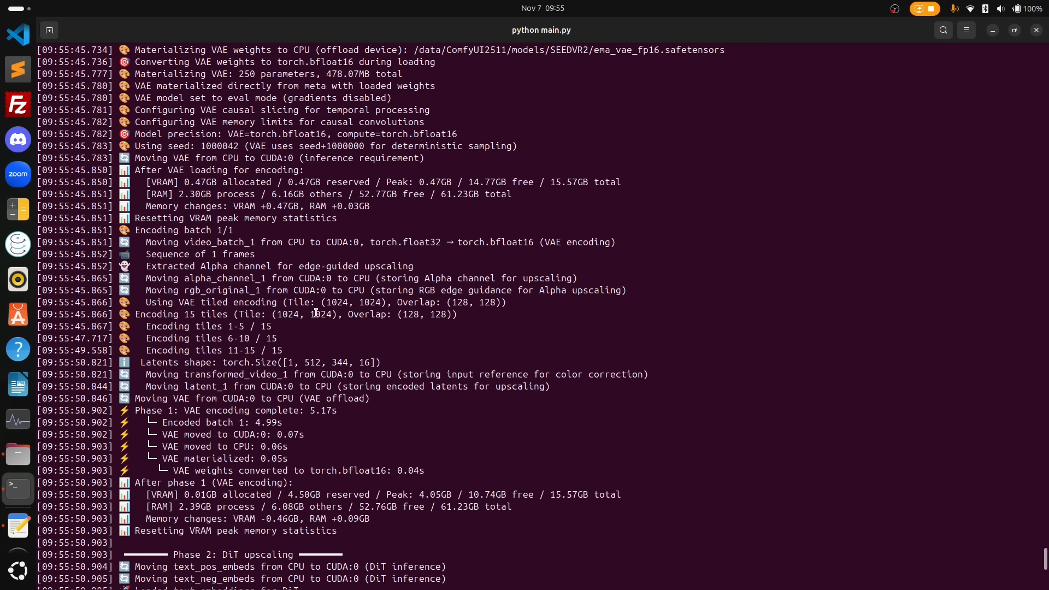
pyautogui.doubleClick(316, 313)
pyautogui.click(411, 314)
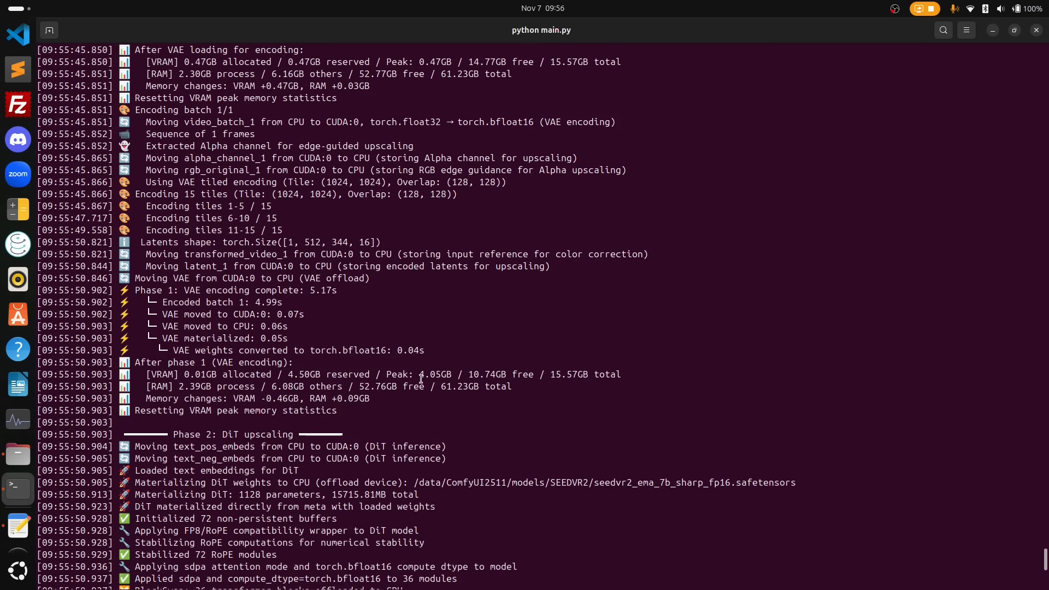
pyautogui.moveTo(381, 374); pyautogui.dragTo(451, 372)
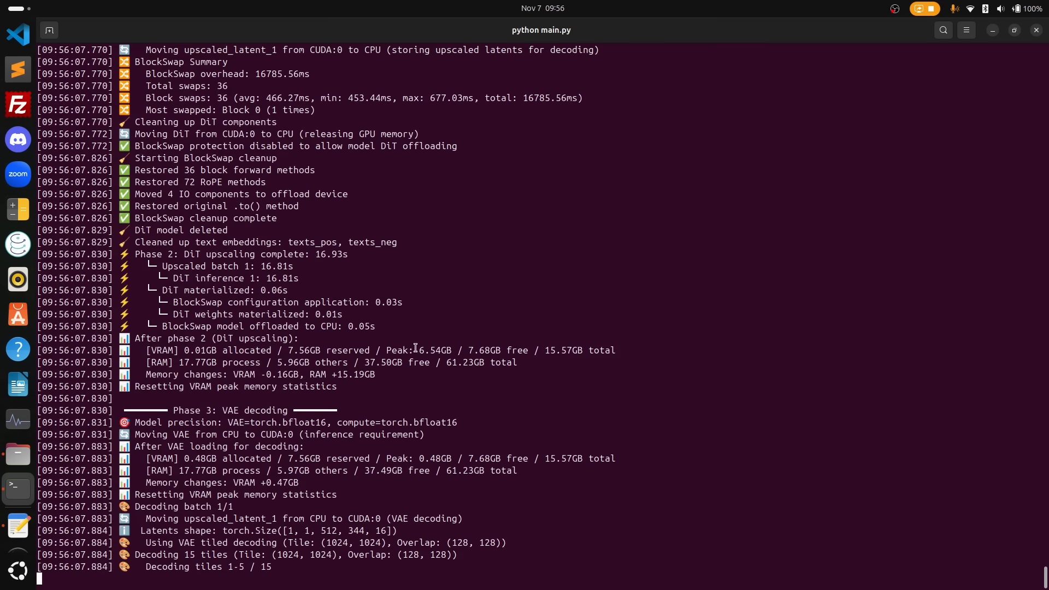
pyautogui.doubleClick(425, 350)
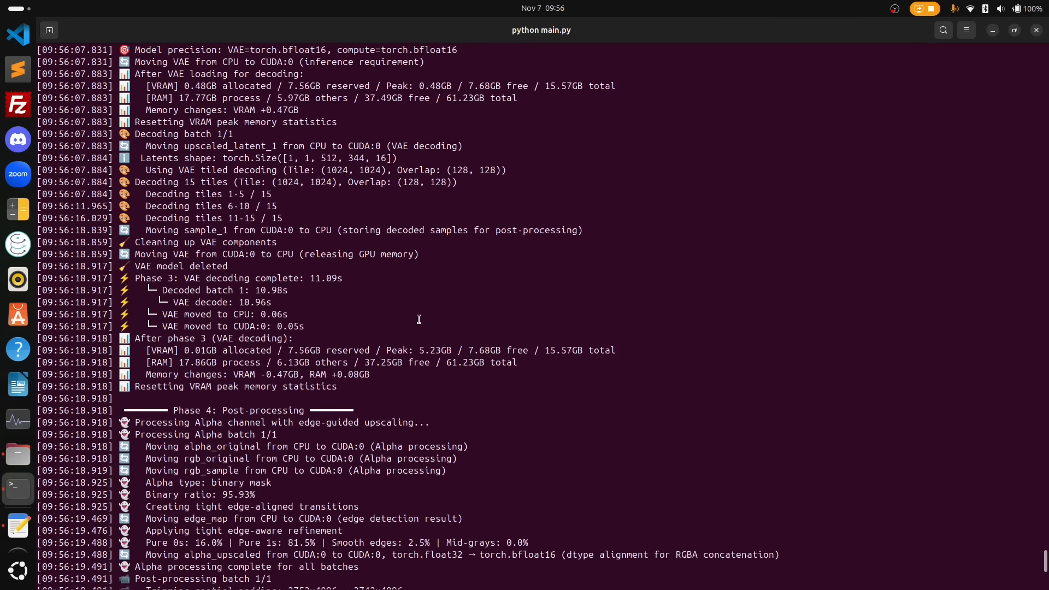
pyautogui.doubleClick(438, 350)
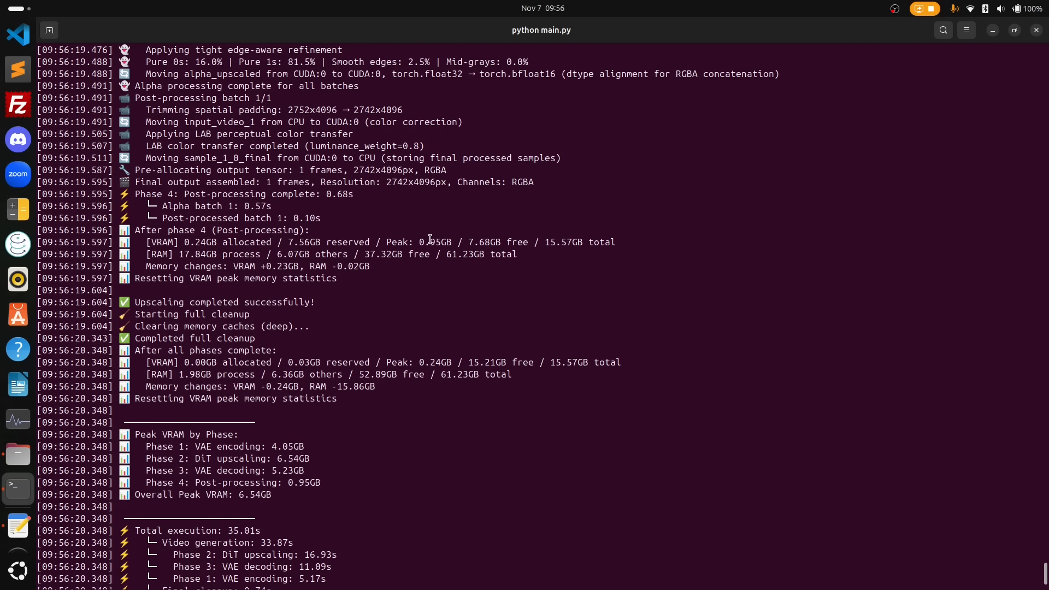
pyautogui.doubleClick(433, 242)
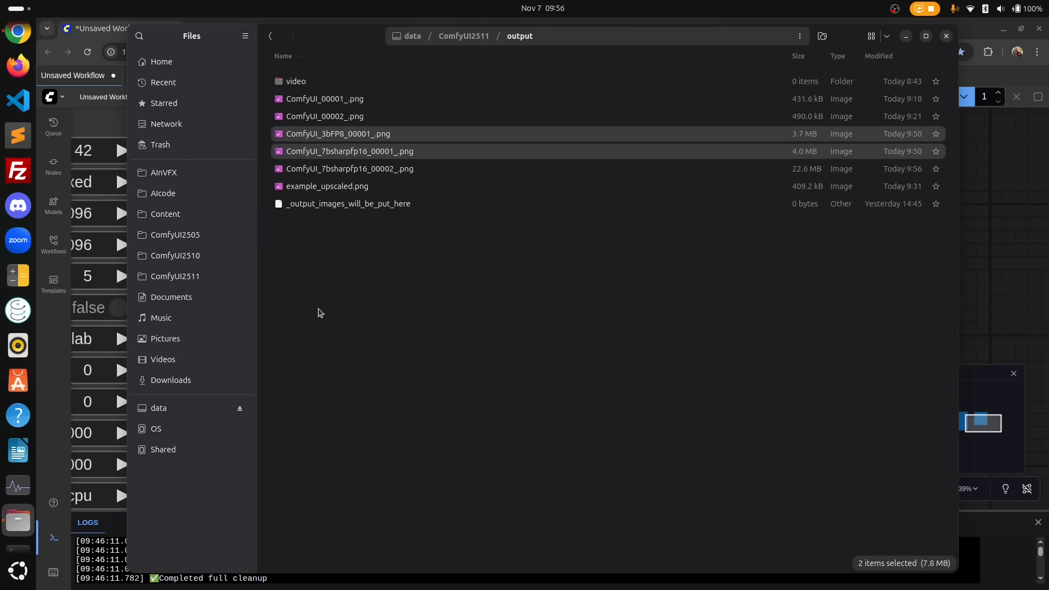
# Open ComfyUI_7bsharpfp16_00001_.png and ComfyUI_7bsharpfp16_00002_.png from the output folder together in mrv2.
pyautogui.click(410, 169)
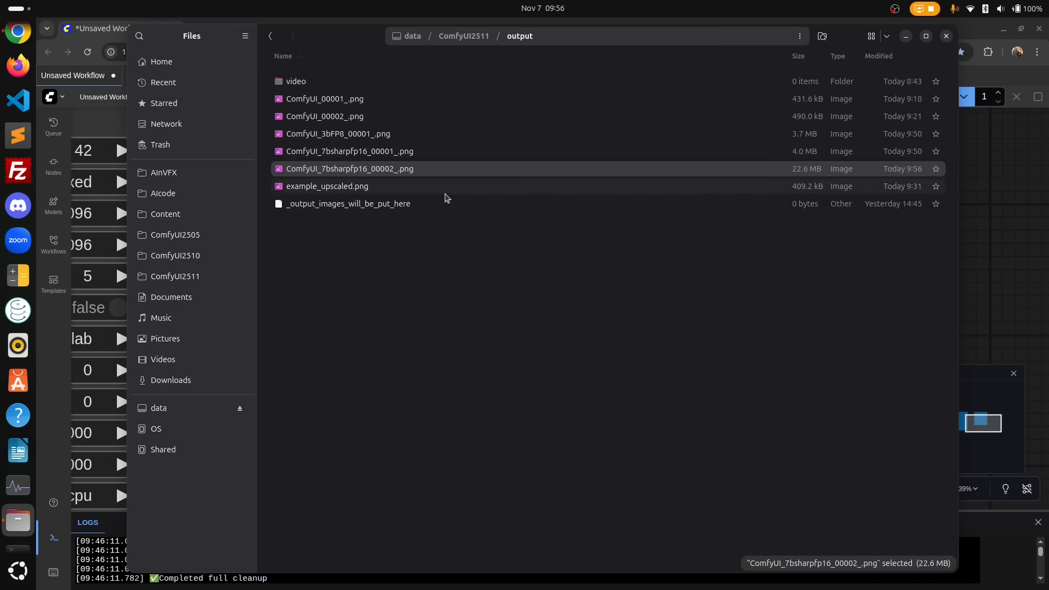
pyautogui.keyDown('ctrl'); pyautogui.click(402, 153); pyautogui.keyUp('ctrl')
pyautogui.rightClick(402, 153)
pyautogui.click(524, 216)
pyautogui.doubleClick(487, 353)
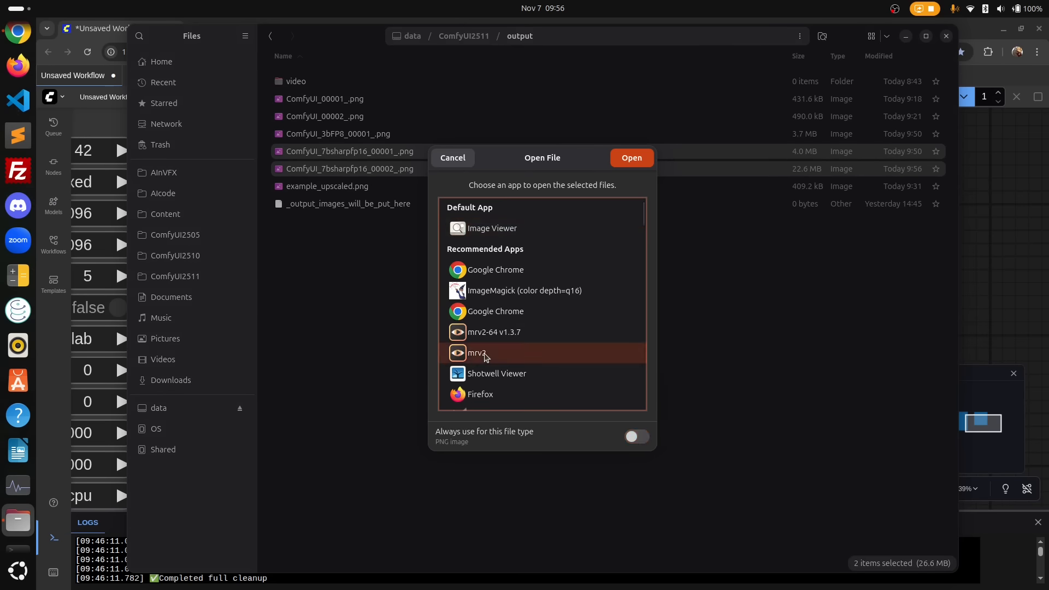
# Compare ComfyUI_7bsharpfp16_00002_.png with ComfyUI_7bsharpfp16_00001_.png in Wipe mode, sweeping the divider across the face.
pyautogui.click(970, 335)
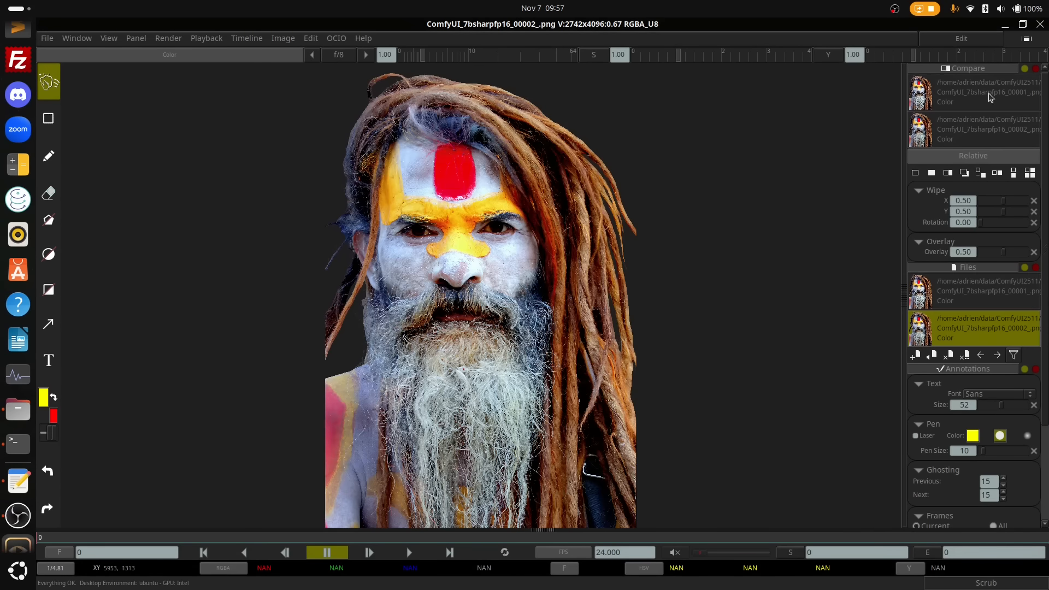
pyautogui.scroll(3, 451, 218)
pyautogui.scroll(4, 488, 345)
pyautogui.click(947, 172)
pyautogui.moveTo(491, 355); pyautogui.dragTo(677, 360)
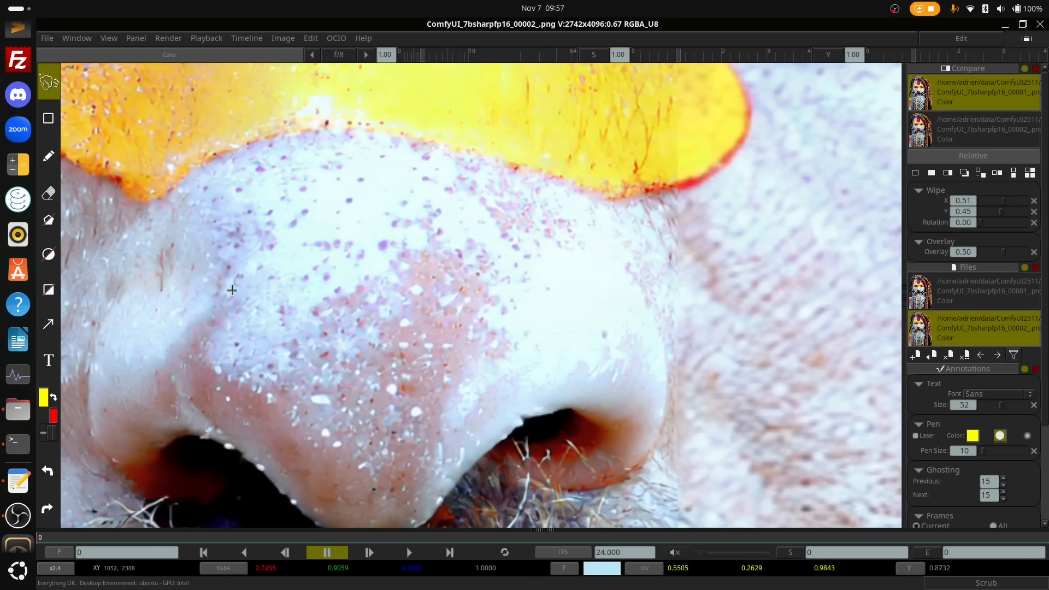
pyautogui.moveTo(604, 297); pyautogui.dragTo(819, 317)
pyautogui.scroll(-8, 524, 306)
pyautogui.scroll(4, 528, 345)
pyautogui.moveTo(726, 219); pyautogui.dragTo(63, 276)
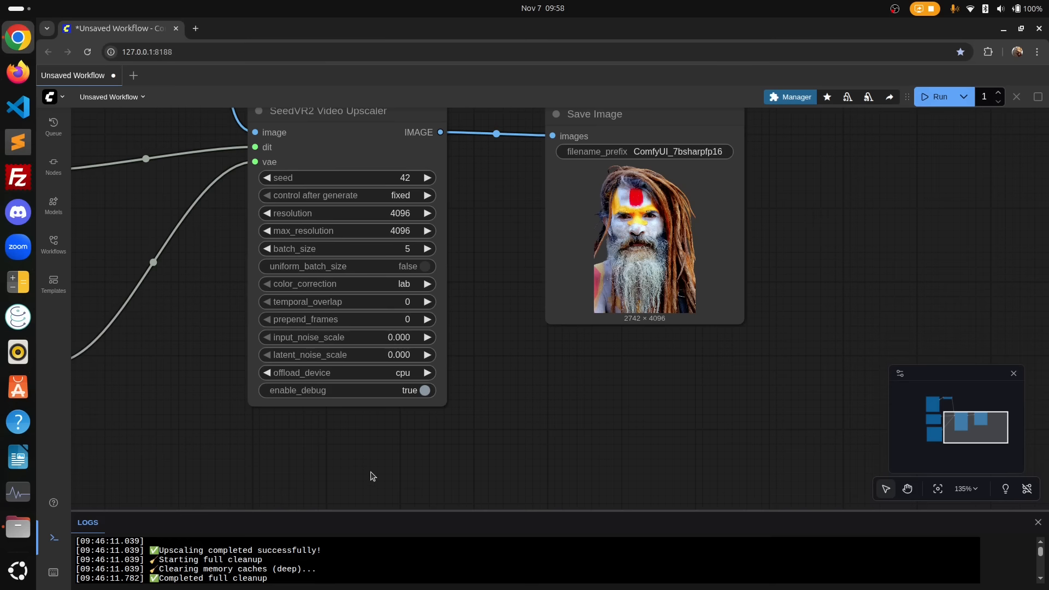
# Return to the browser, set tile_debug to encode on the VAE loader and run the workflow.
pyautogui.moveTo(287, 482); pyautogui.dragTo(655, 388)
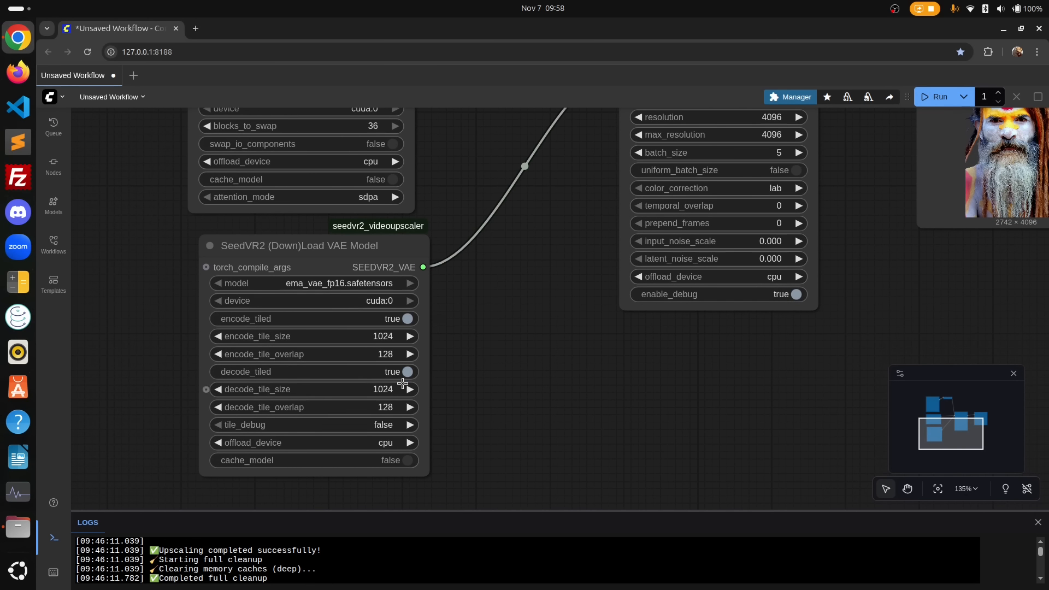
pyautogui.click(381, 426)
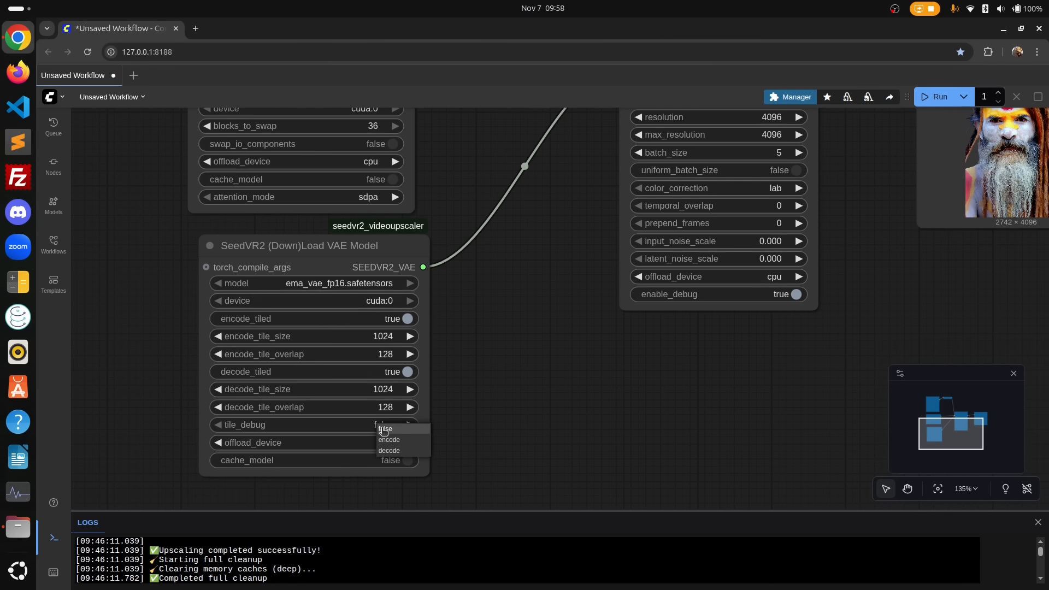
pyautogui.click(417, 440)
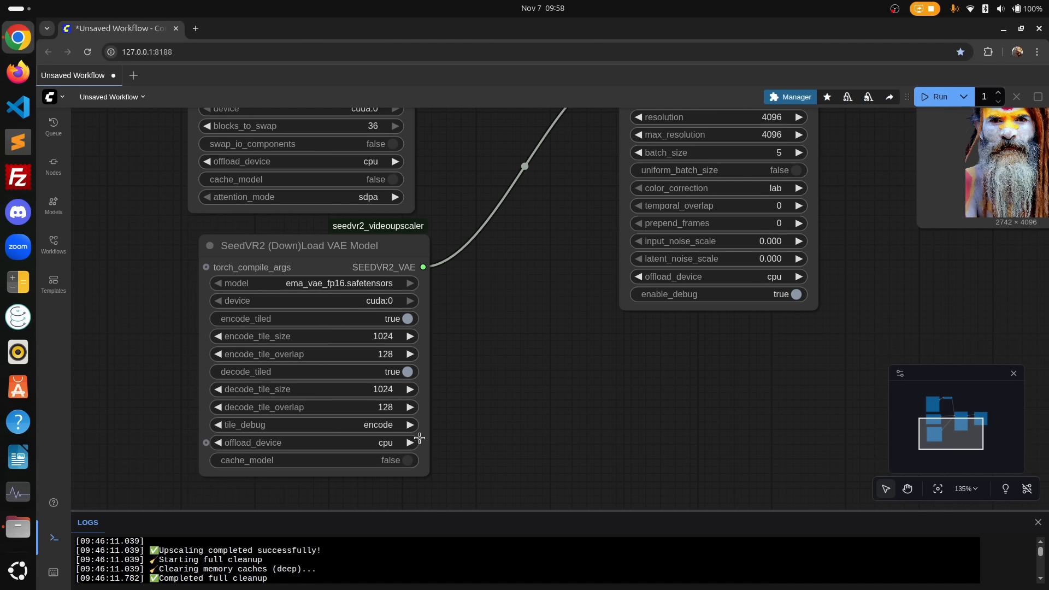
pyautogui.click(940, 97)
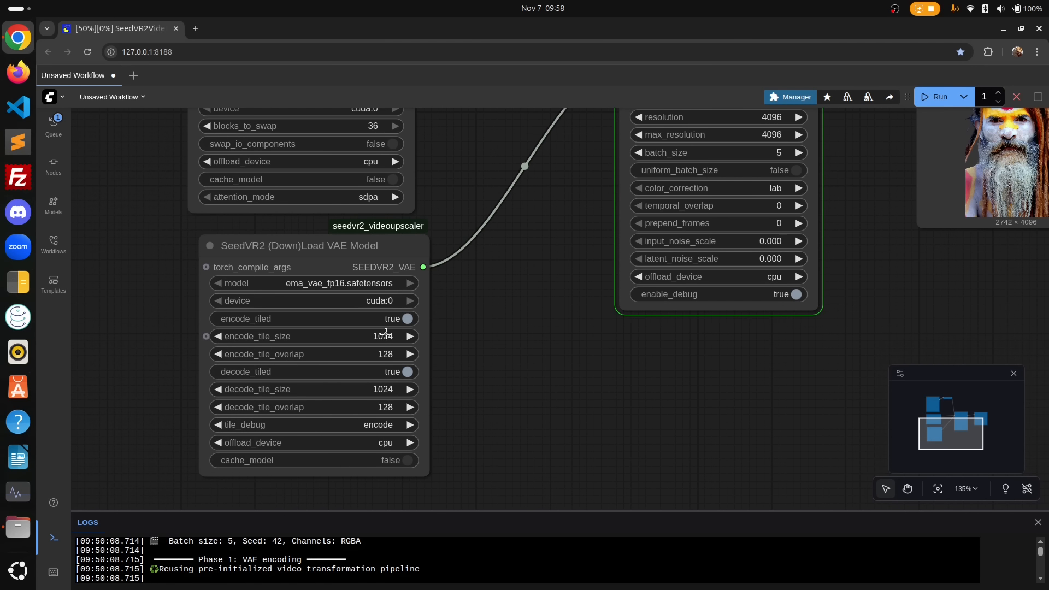
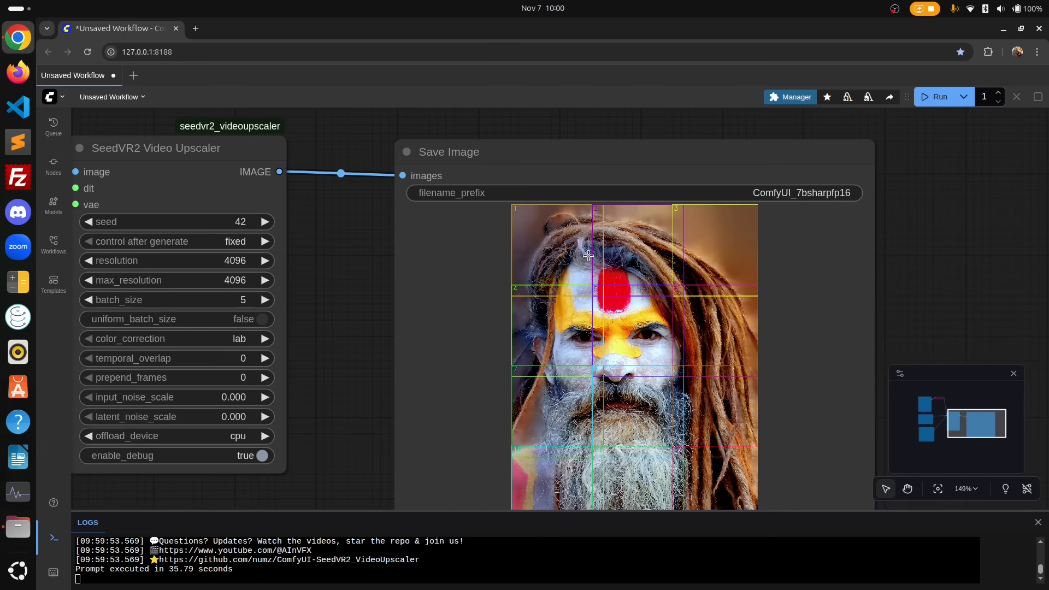
# Set tile_debug back to false on the SeedVR2 VAE loader.
pyautogui.hscroll(-10, 333, 351)
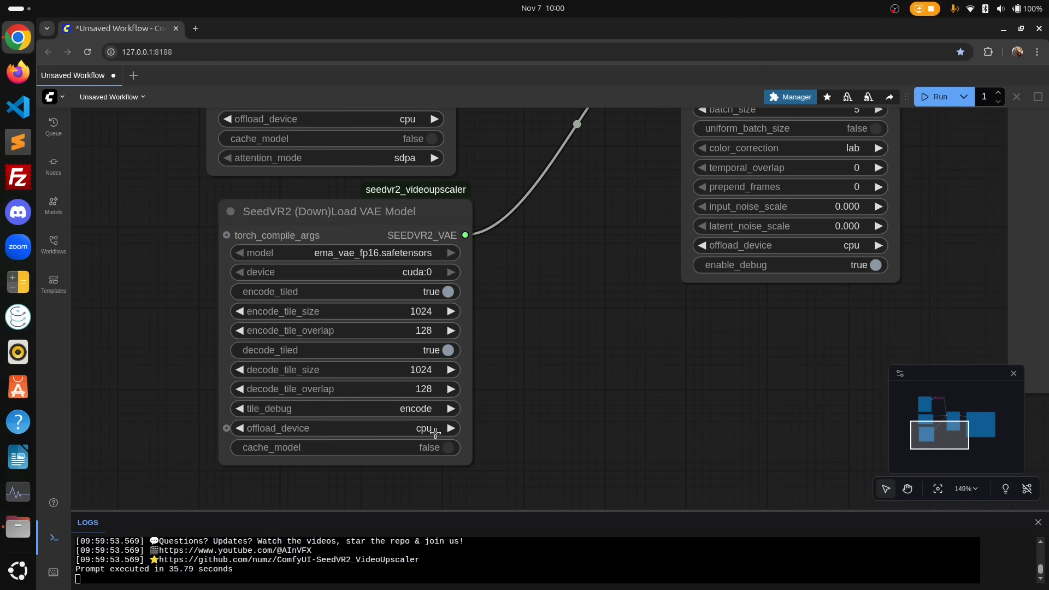
pyautogui.click(421, 411)
pyautogui.click(442, 411)
# Set the upscaler's color_correction to none, run the workflow and reopen the color_correction options.
pyautogui.click(414, 288)
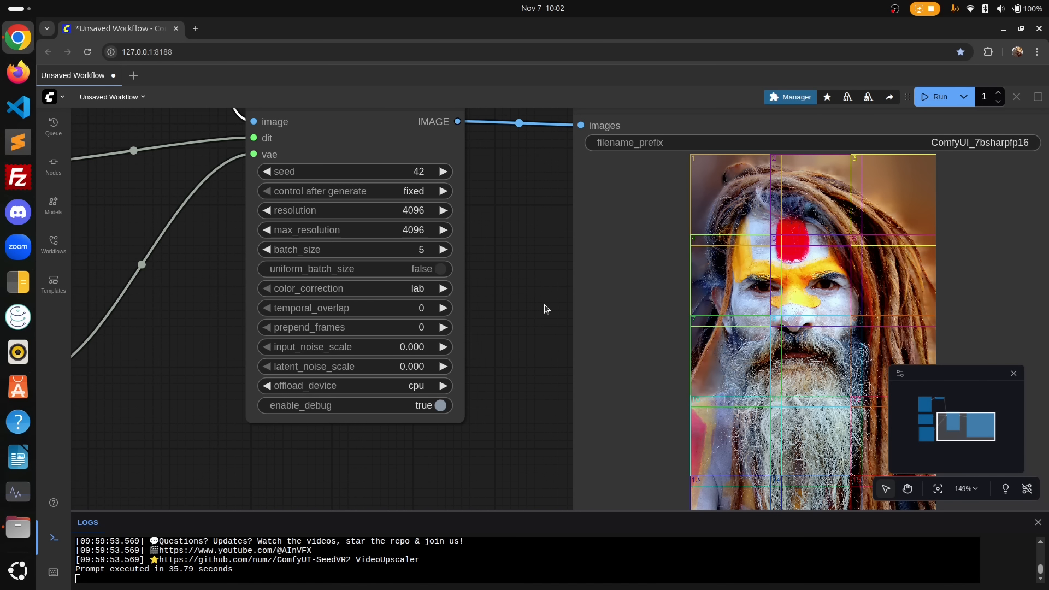
pyautogui.click(414, 288)
pyautogui.click(460, 344)
pyautogui.hotkey('ctrl', 'Return')
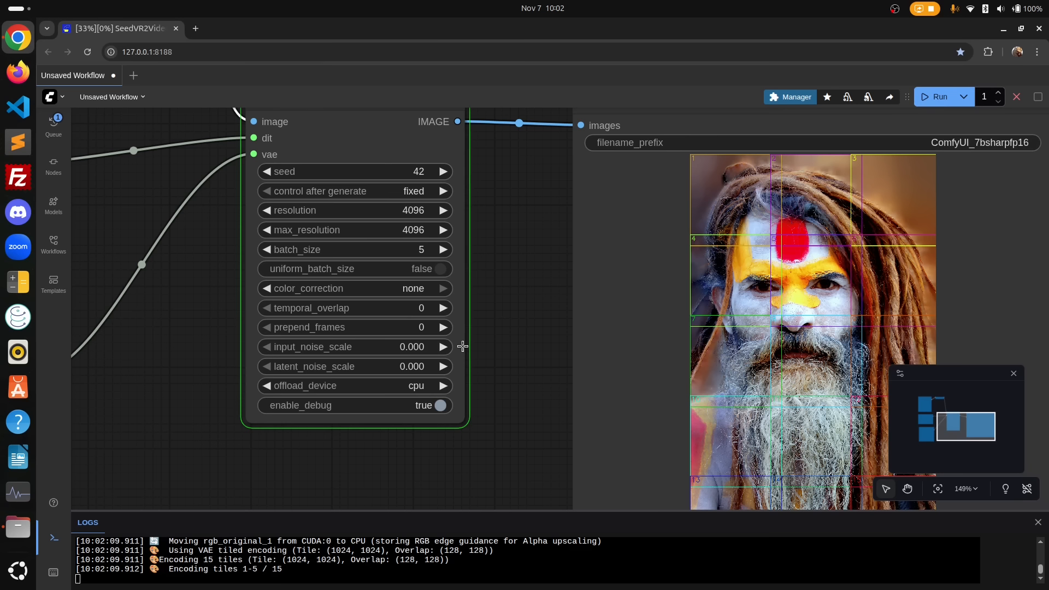
pyautogui.click(432, 289)
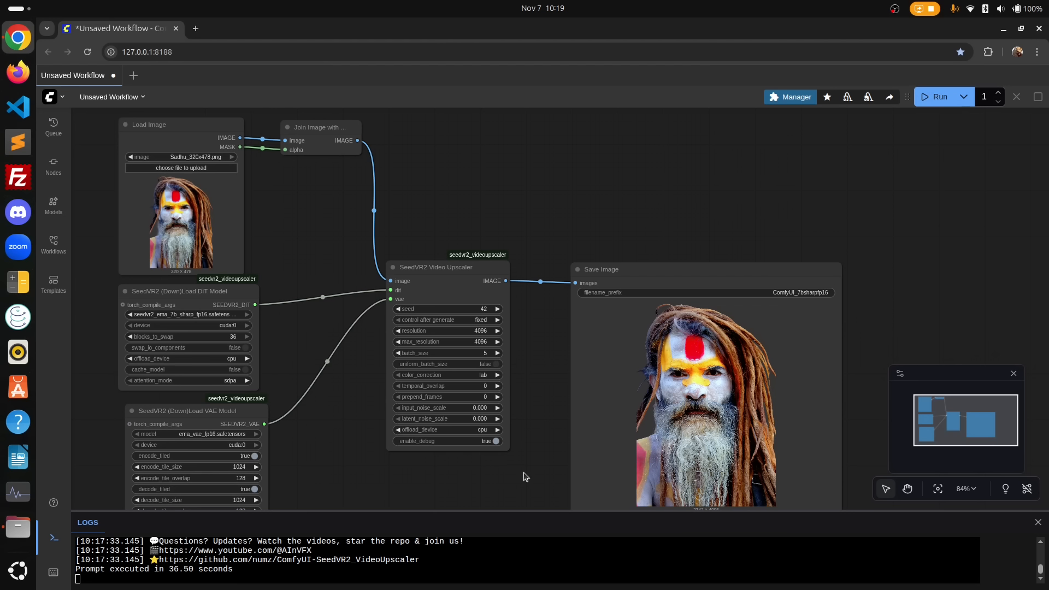
# Set the upscaler's input_noise_scale to 0.3, run the workflow and view the saved image.
pyautogui.scroll(10, 523, 477)
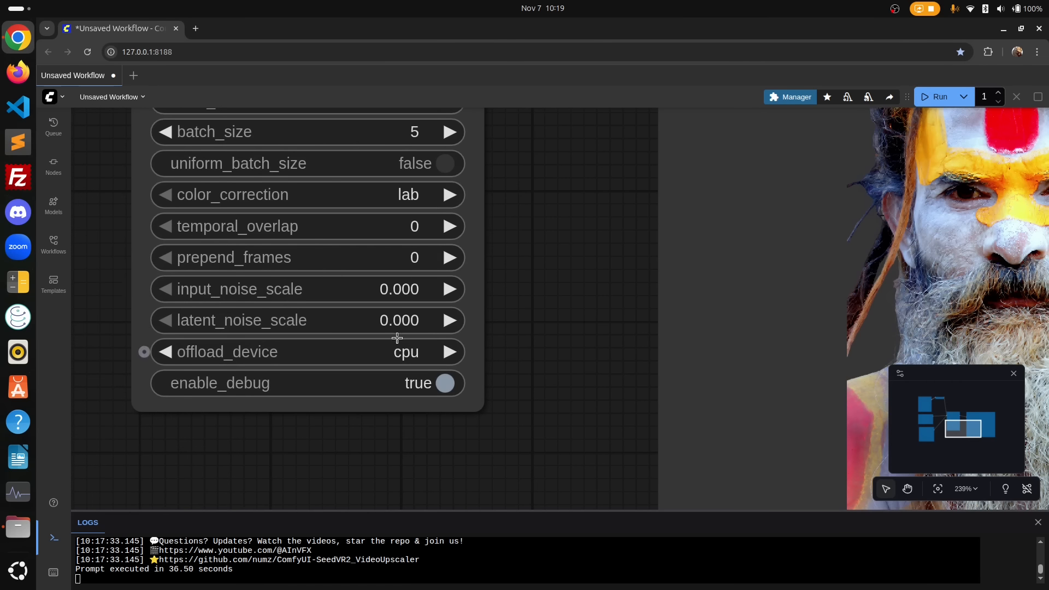
pyautogui.moveTo(398, 336)
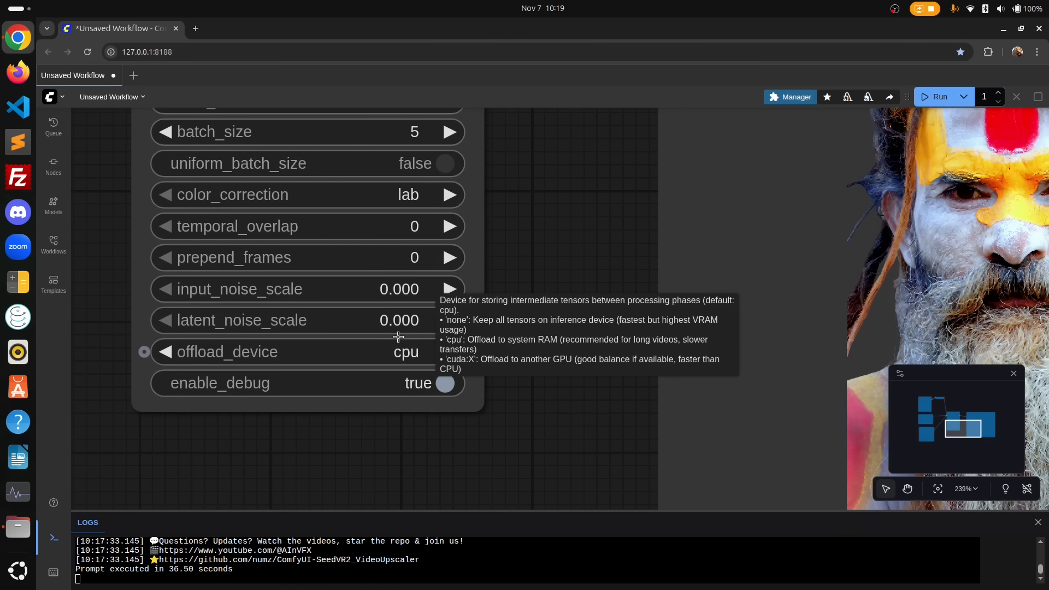
pyautogui.moveTo(398, 282)
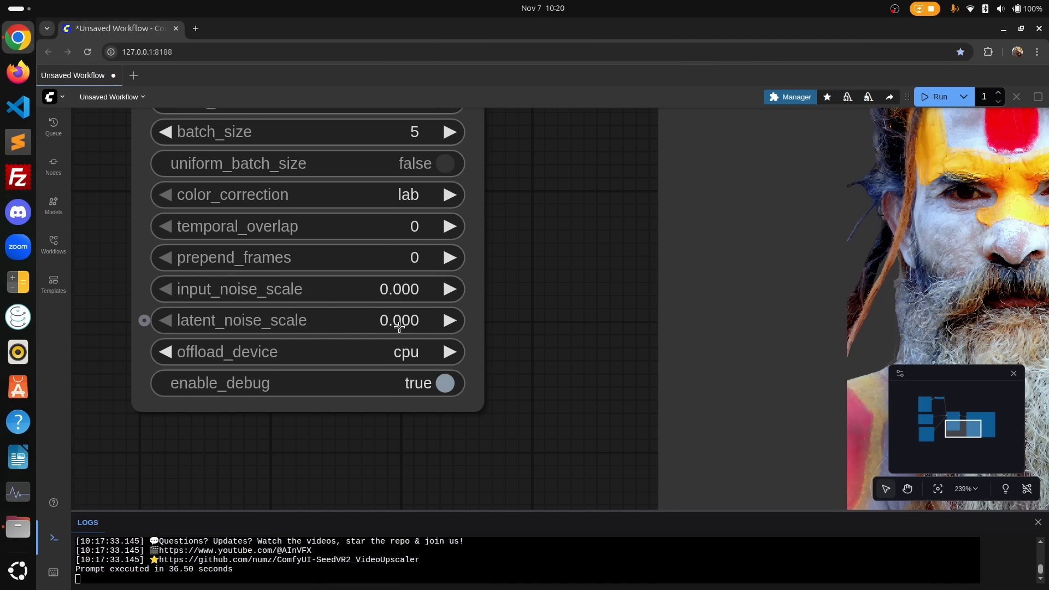
pyautogui.scroll(2, 153, 137)
pyautogui.click(474, 327)
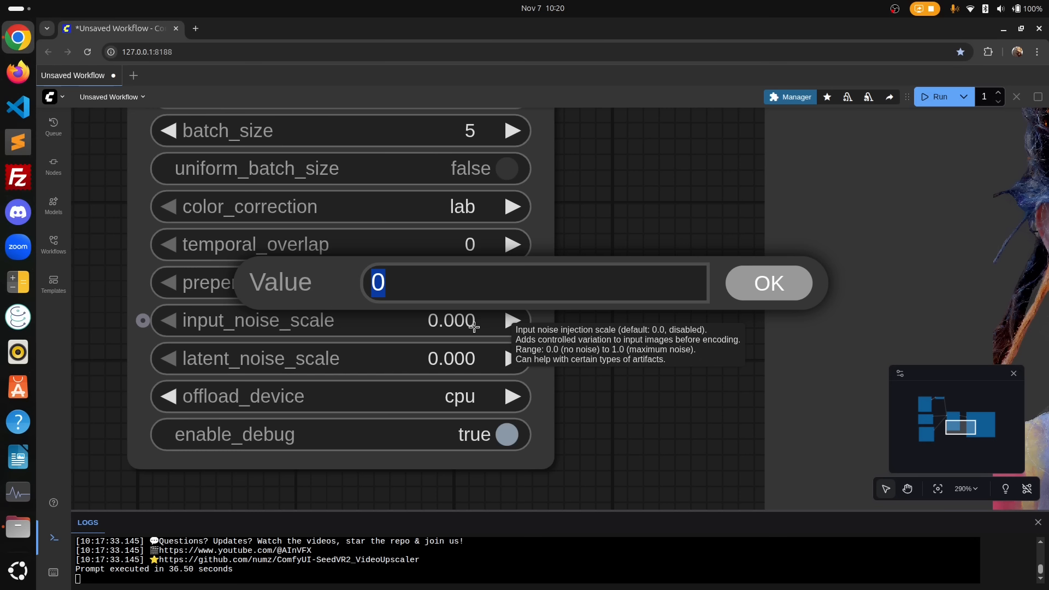
pyautogui.write('.3')
pyautogui.press('Return')
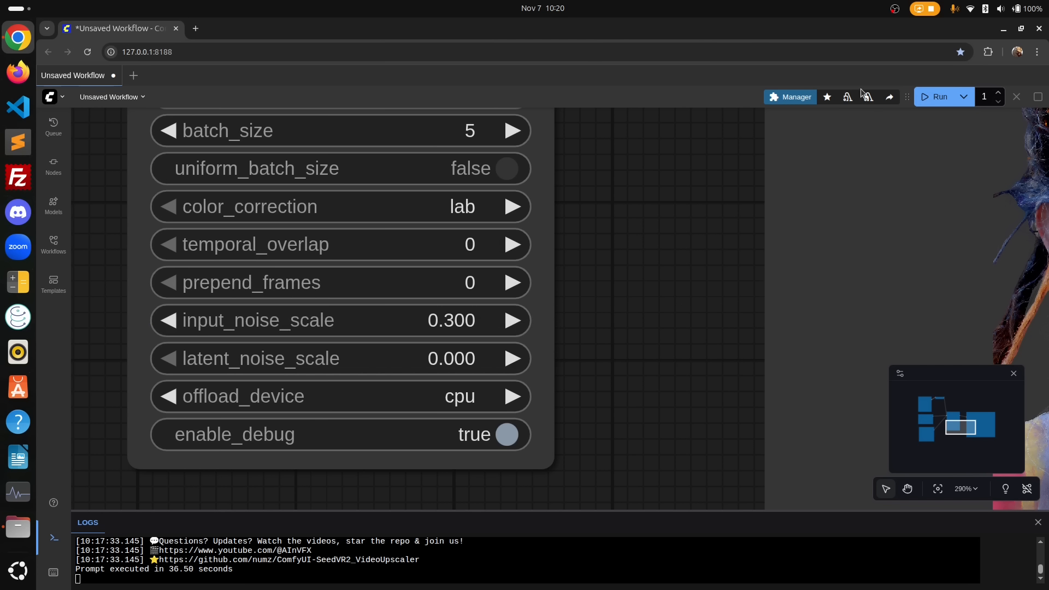
pyautogui.click(933, 97)
pyautogui.moveTo(719, 208); pyautogui.dragTo(461, 257)
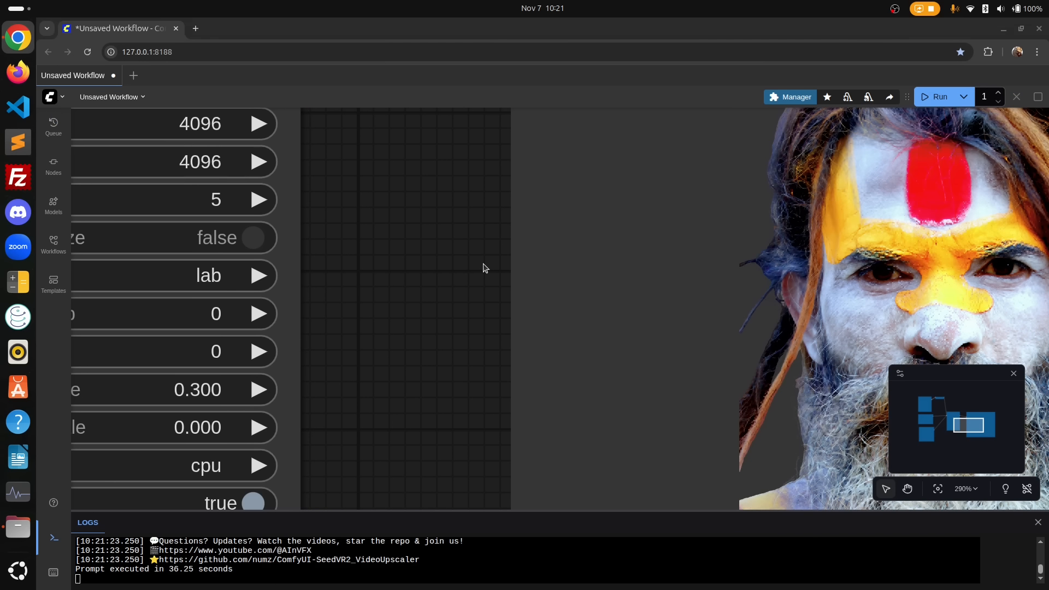
# Switch to mrv2, sweep the wipe between ComfyUI_7bsharpfp16_00001_.png and ComfyUI_7bsharpfp16_00002_.png, and close the viewer.
pyautogui.hotkey('alt', 'Tab')
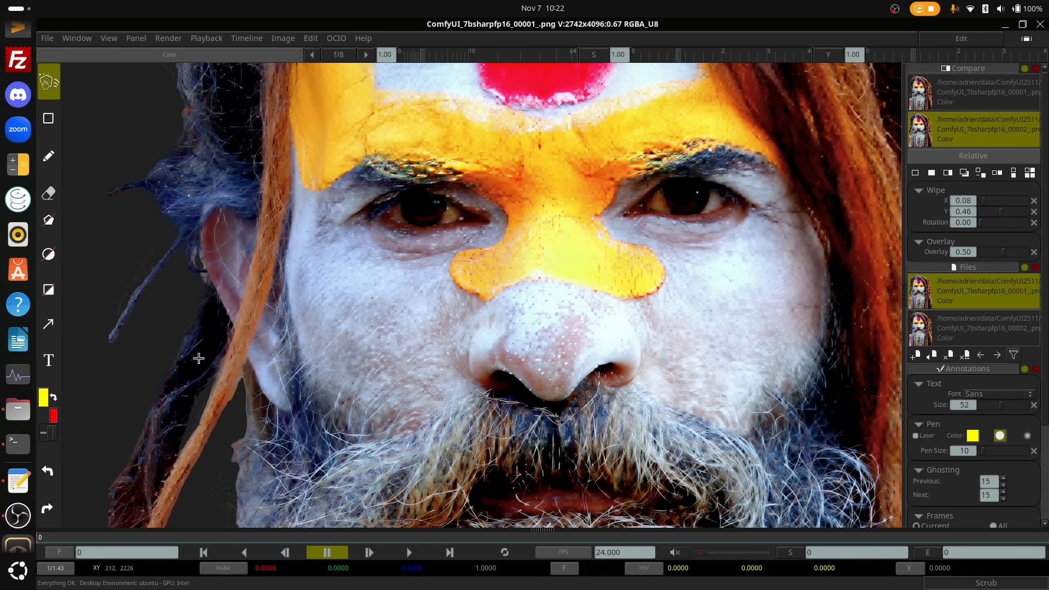
pyautogui.moveTo(824, 328); pyautogui.dragTo(223, 338)
pyautogui.click(1040, 25)
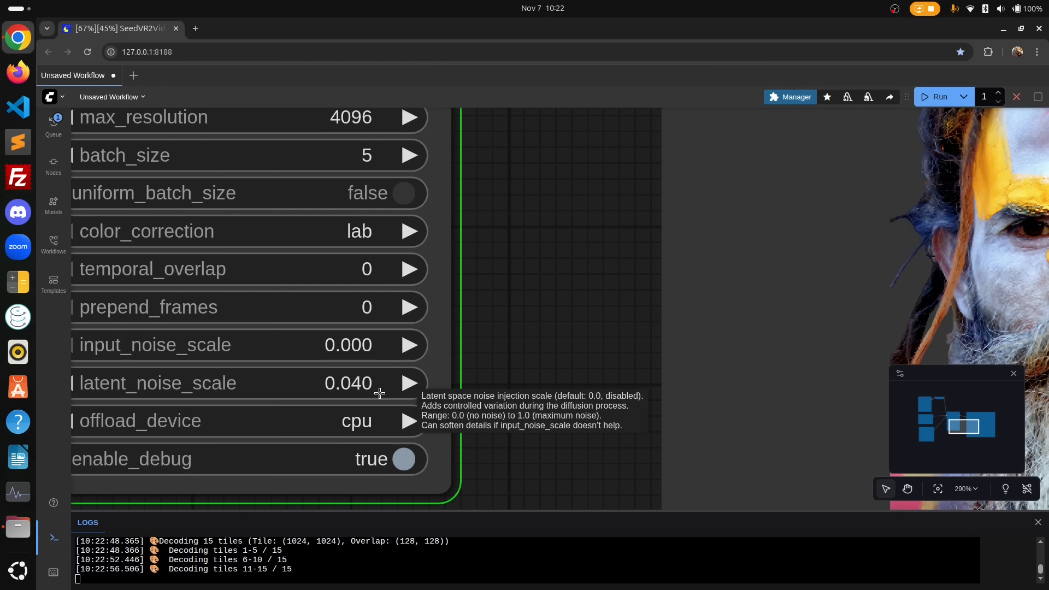
# Switch to the output folder and open ComfyUI_7bsharpfp16_00001_.png and ComfyUI_7bsharpfp16_00003_.png together in mrv2.
pyautogui.hotkey('alt', 'Tab')
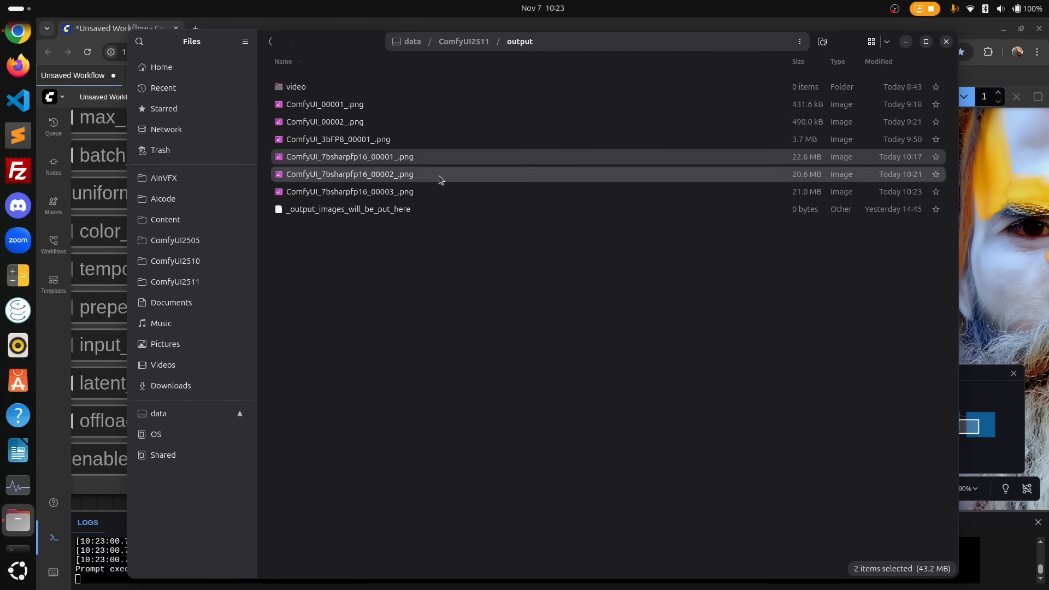
pyautogui.click(424, 158)
pyautogui.keyDown('ctrl'); pyautogui.click(417, 192); pyautogui.keyUp('ctrl')
pyautogui.rightClick(417, 192)
pyautogui.click(456, 220)
pyautogui.doubleClick(489, 363)
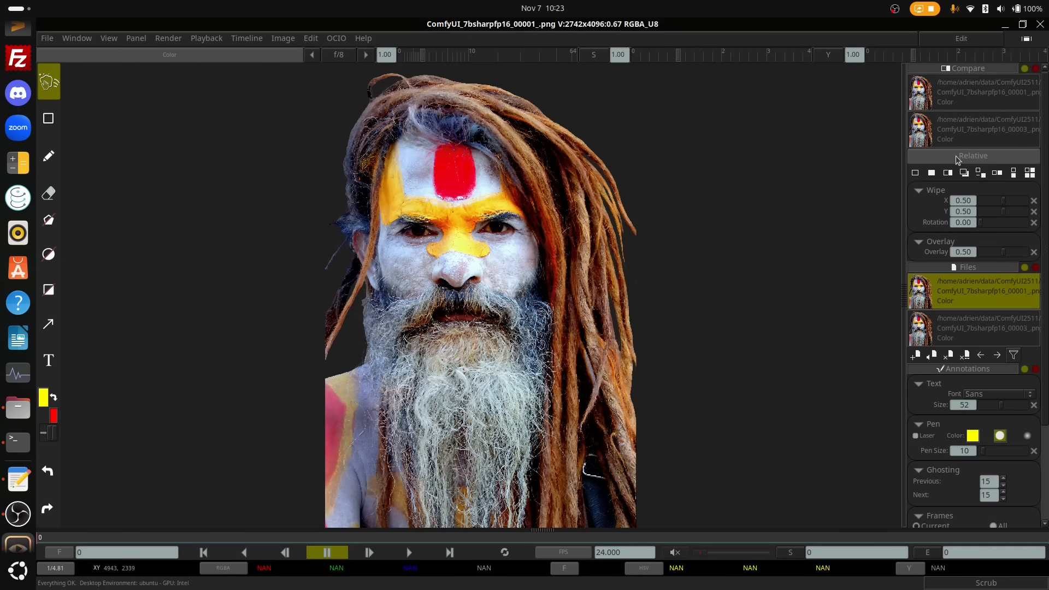
# Compare ComfyUI_7bsharpfp16_00001_.png with ComfyUI_7bsharpfp16_00003_.png by sweeping the wipe across the face.
pyautogui.click(958, 136)
pyautogui.scroll(2, 461, 246)
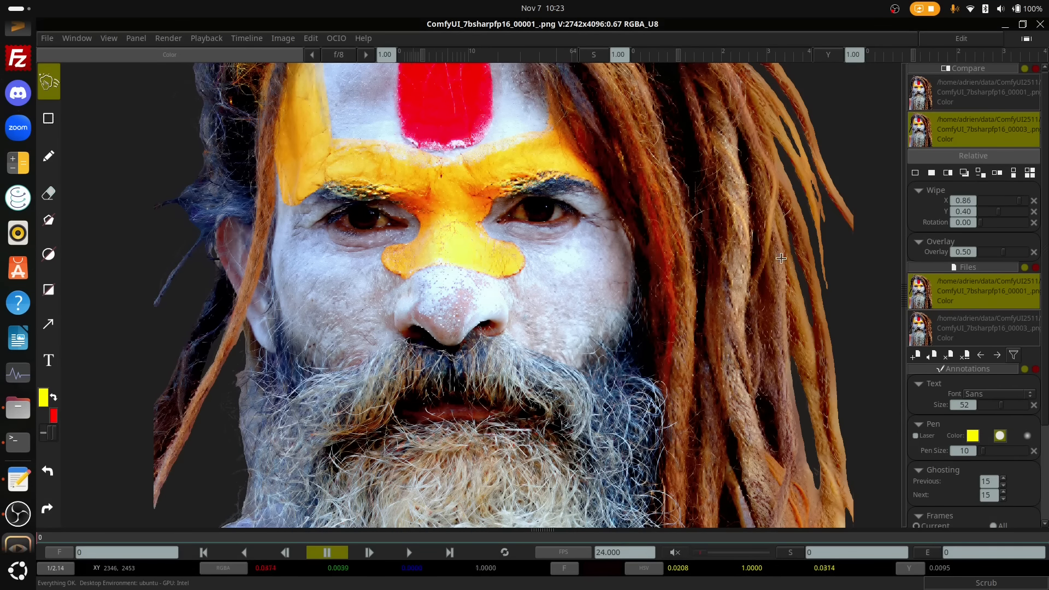
pyautogui.moveTo(796, 253); pyautogui.dragTo(56, 269)
pyautogui.moveTo(273, 295); pyautogui.dragTo(417, 308)
pyautogui.moveTo(417, 308); pyautogui.dragTo(428, 310)
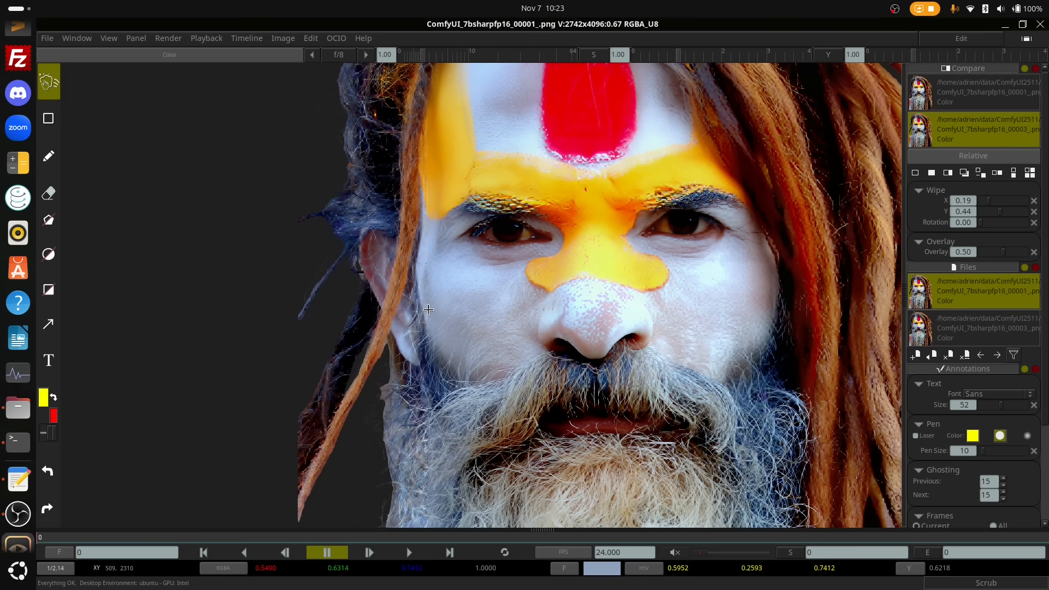
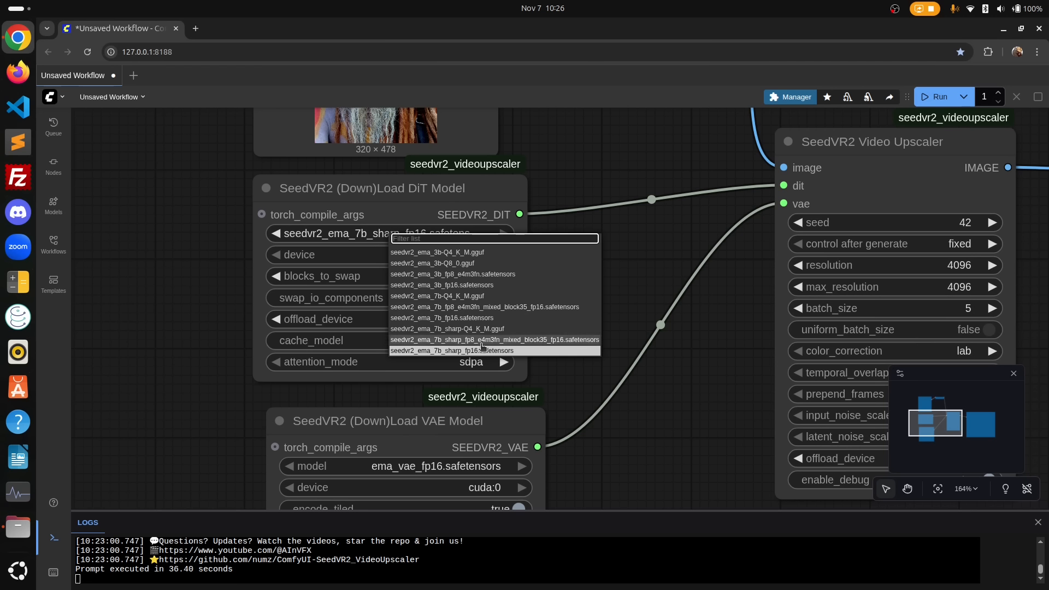
# Choose seedvr2_ema_7b_sharp_fp16.safetensors as the DiT loader's model and review the whole workflow.
pyautogui.click(472, 350)
pyautogui.scroll(-16, 471, 285)
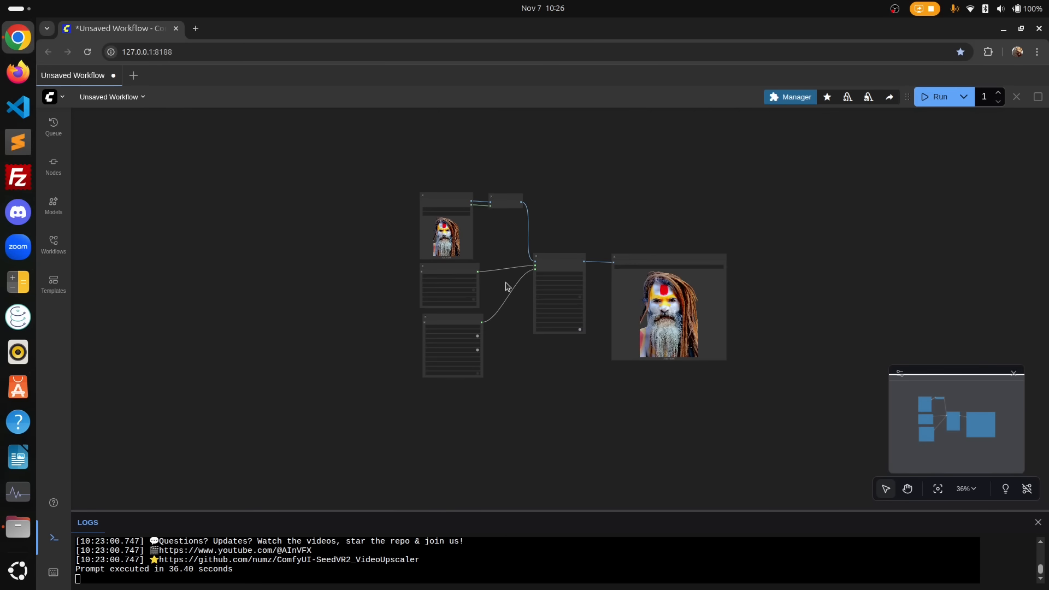
pyautogui.scroll(5, 550, 266)
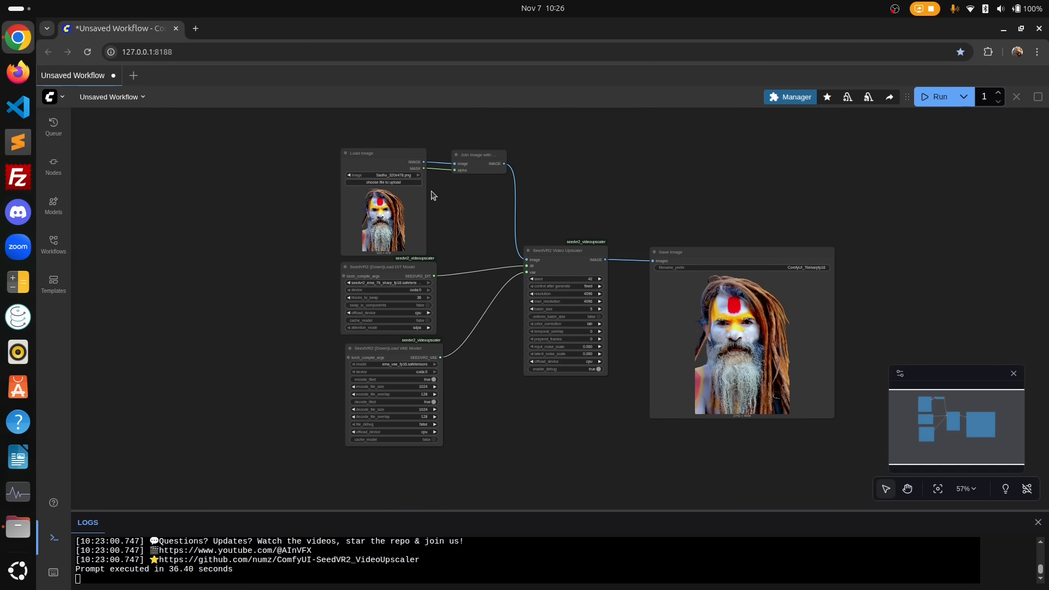
# Open the SeedVR2_4K_image_upscale template from the seedvr2_videoupscaler extension templates.
pyautogui.click(52, 288)
pyautogui.scroll(-3, 245, 382)
pyautogui.click(241, 529)
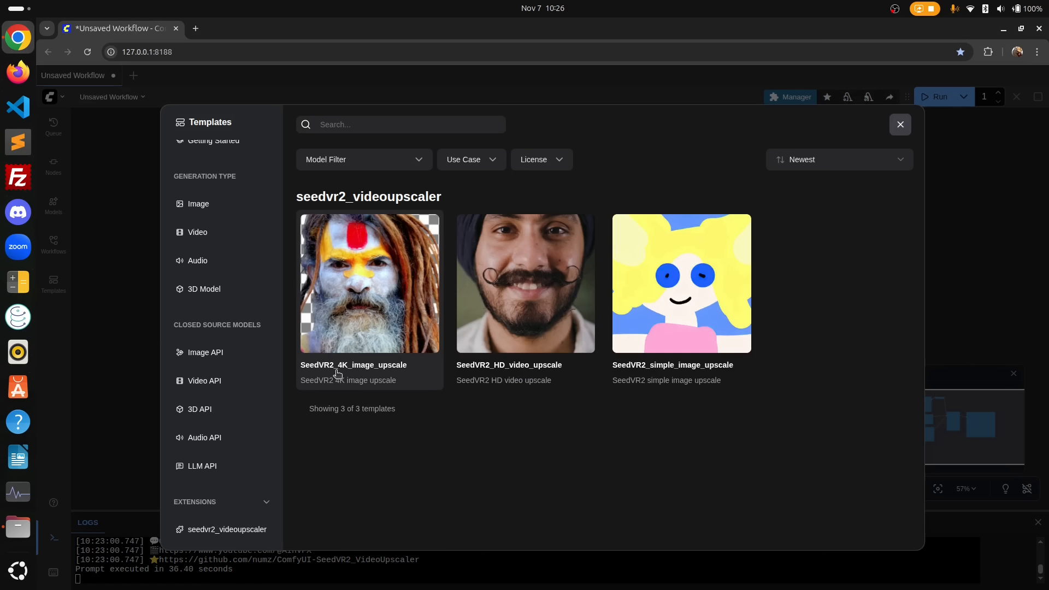
pyautogui.click(350, 288)
pyautogui.scroll(-3, 331, 261)
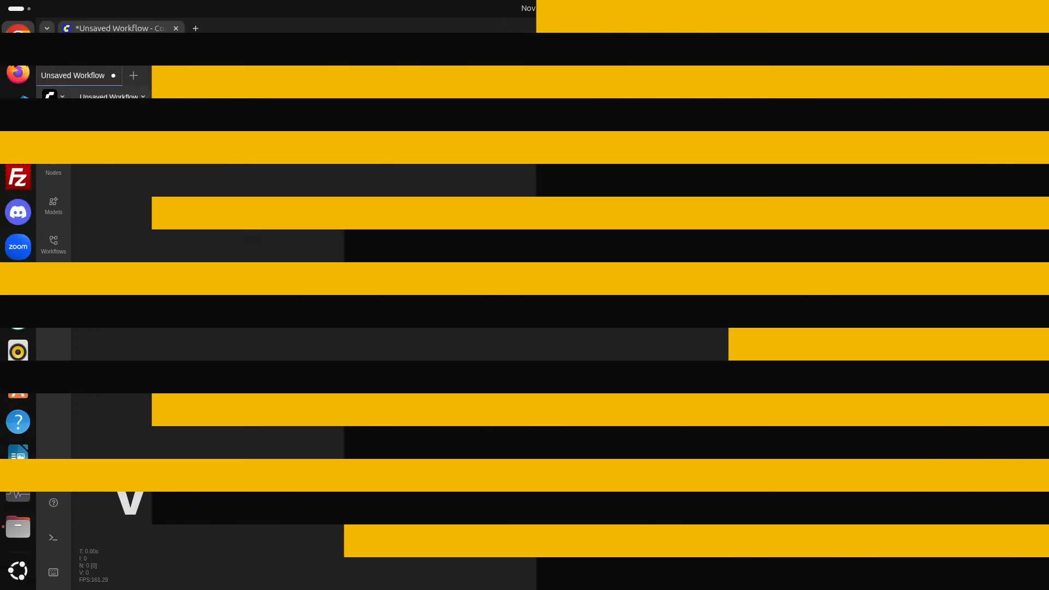
# Add SeedVR2 Video Upscaler, SeedVR2 (Down)Load DiT Model and SeedVR2 (Down)Load VAE Model nodes to the empty canvas.
pyautogui.doubleClick(551, 298)
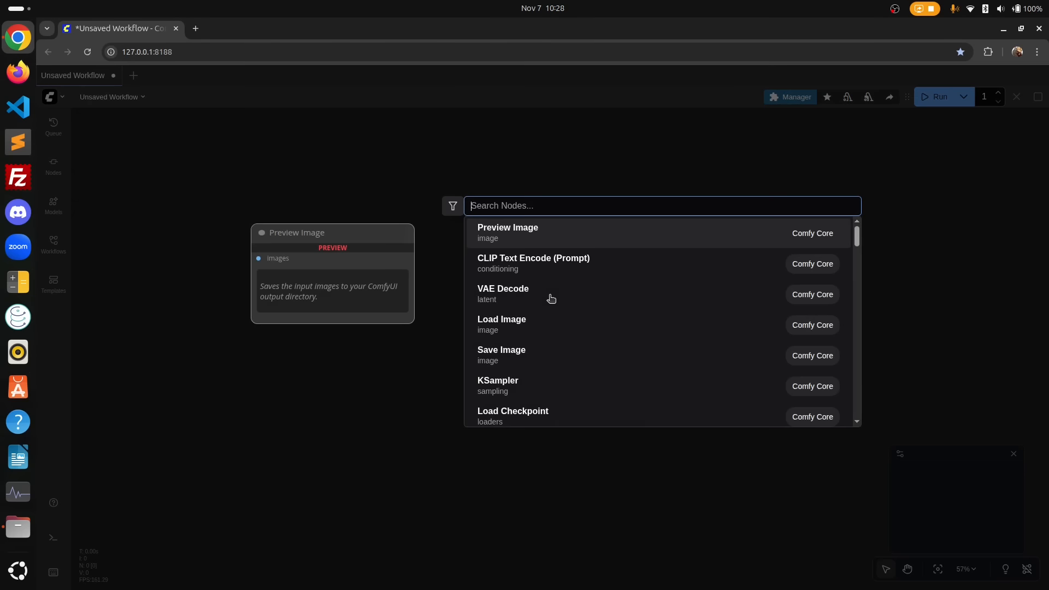
pyautogui.write('seedvr')
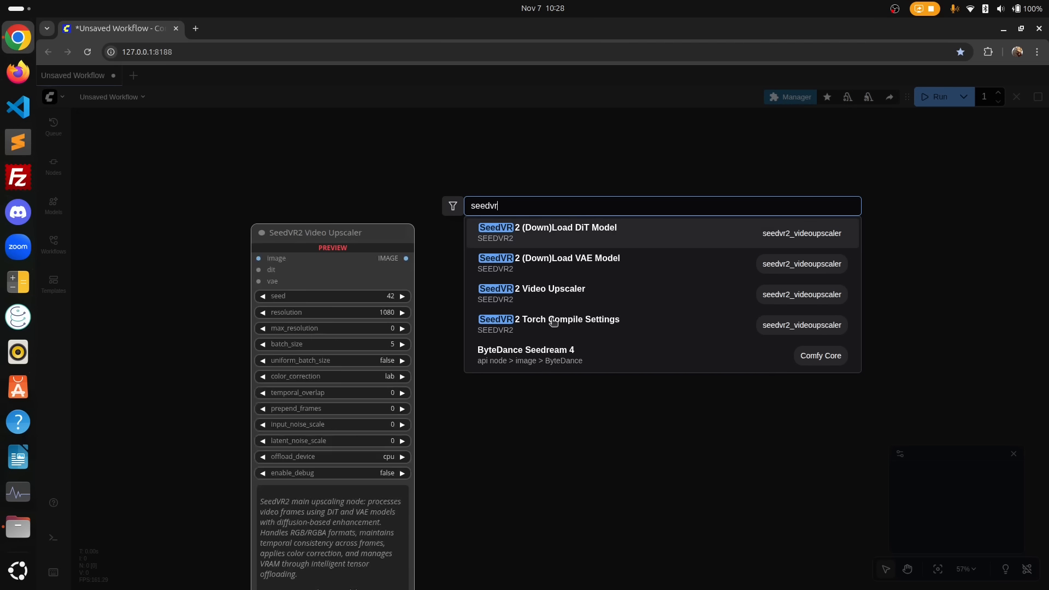
pyautogui.click(535, 306)
pyautogui.doubleClick(461, 301)
pyautogui.write('seed')
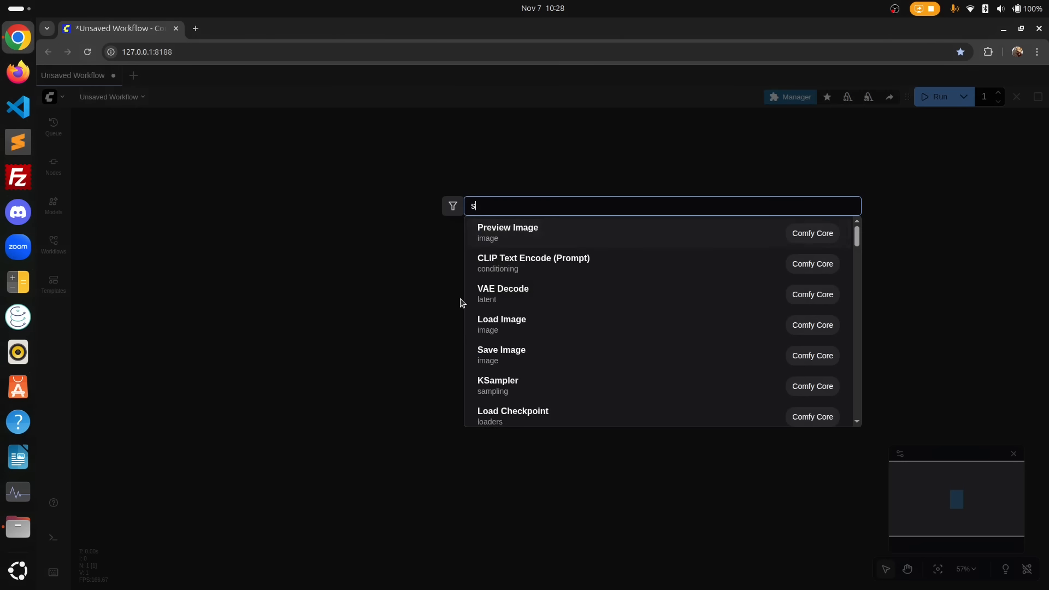
pyautogui.click(501, 233)
pyautogui.doubleClick(440, 400)
pyautogui.write('seed')
pyautogui.click(525, 254)
# Link the DiT loader and VAE loader outputs to the upscaler's dit and vae inputs.
pyautogui.moveTo(497, 294); pyautogui.dragTo(461, 296)
pyautogui.moveTo(518, 305); pyautogui.dragTo(553, 306)
pyautogui.moveTo(534, 400); pyautogui.dragTo(552, 313)
# Add a Load Video node and load Mustache_640x360.mp4 into it.
pyautogui.doubleClick(316, 241)
pyautogui.write('load video')
pyautogui.click(519, 229)
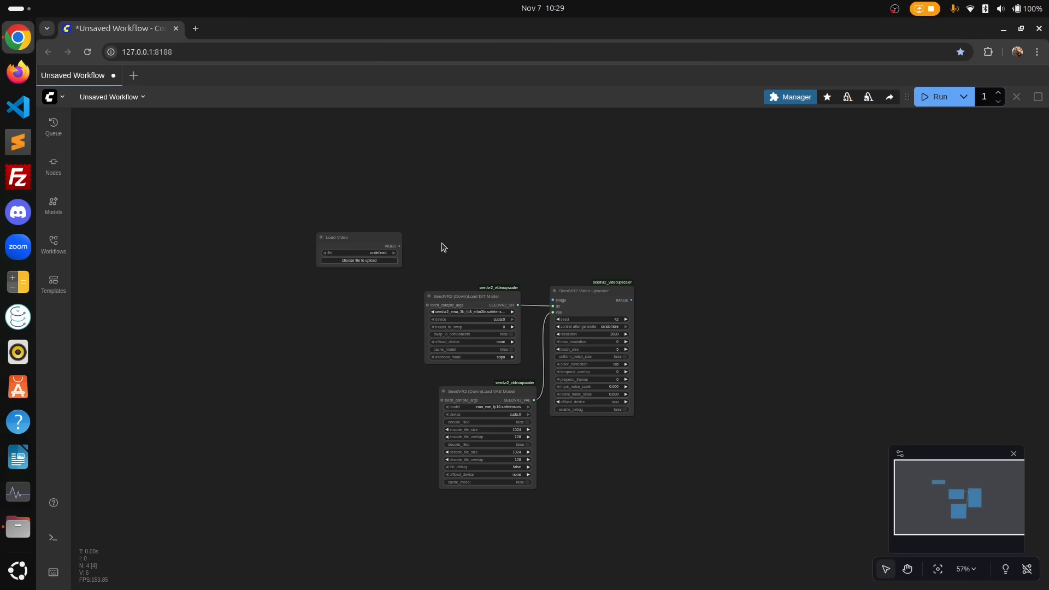
pyautogui.scroll(5, 384, 265)
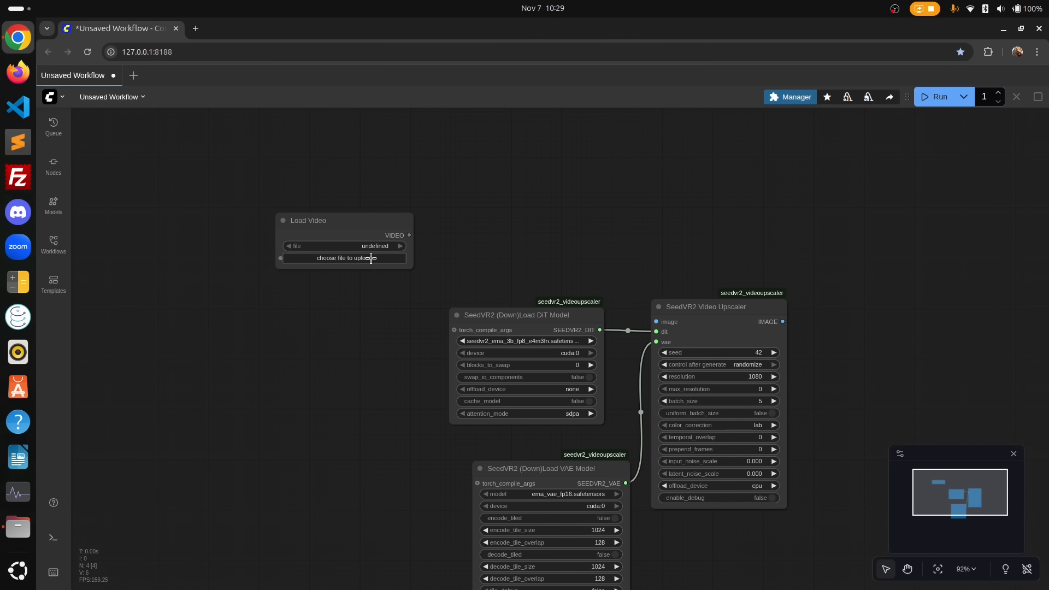
pyautogui.click(369, 260)
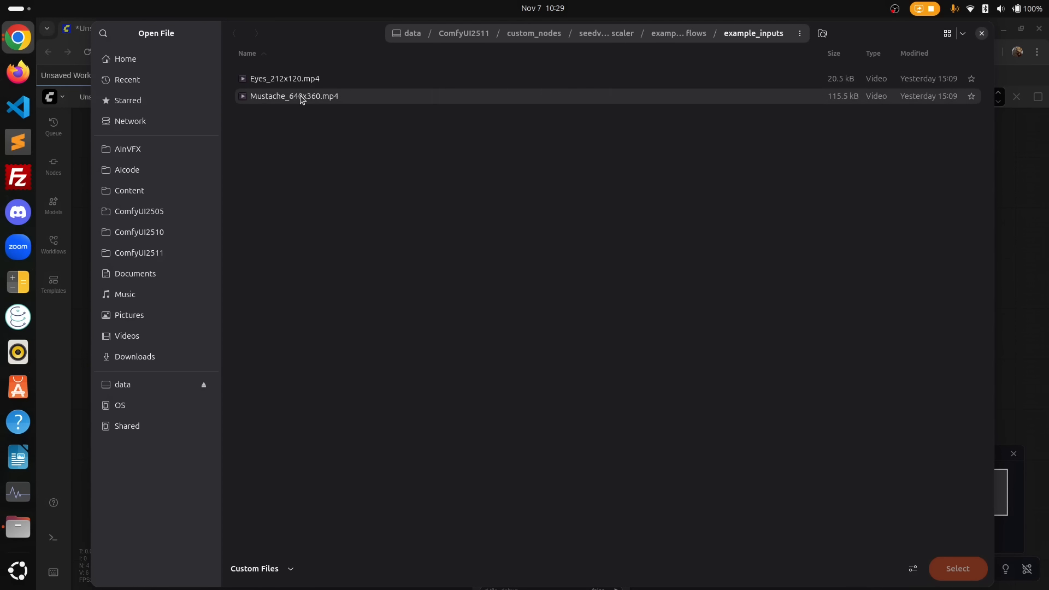
pyautogui.click(299, 96)
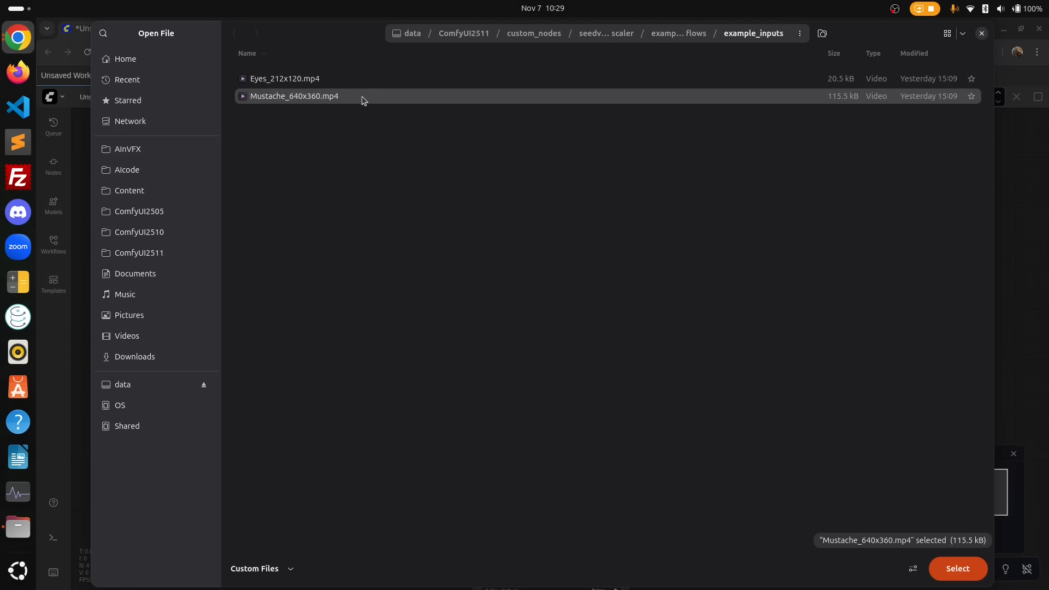
pyautogui.press('Return')
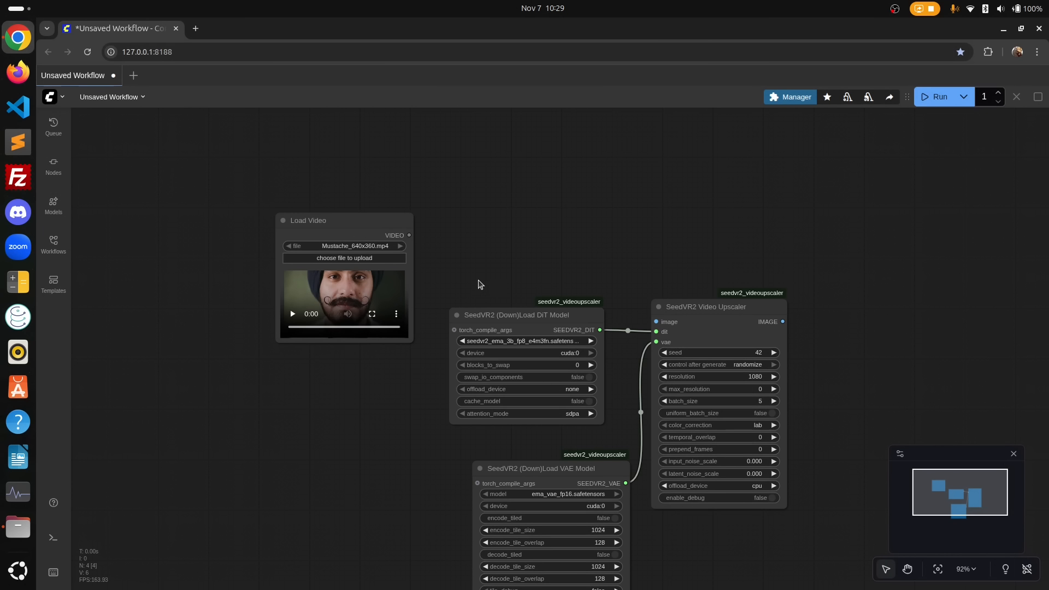
# Add a Get Video Components node between Load Video and the upscaler, linking its images output to the upscaler's image input.
pyautogui.moveTo(373, 219); pyautogui.dragTo(660, 322)
pyautogui.moveTo(414, 206); pyautogui.dragTo(577, 204)
pyautogui.click(503, 229)
pyautogui.doubleClick(461, 206)
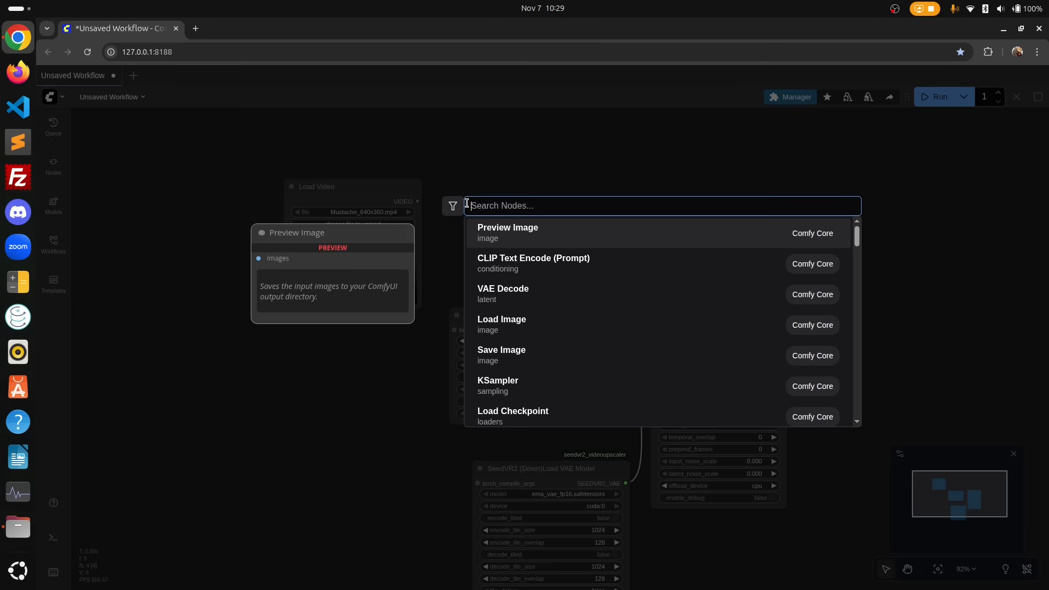
pyautogui.write('get vi')
pyautogui.click(557, 232)
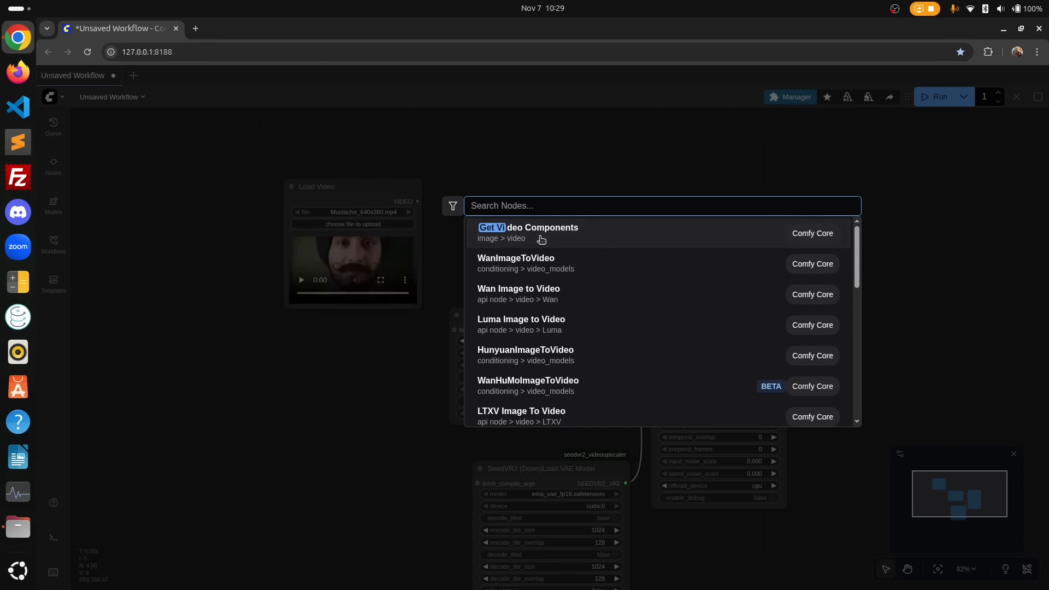
pyautogui.moveTo(549, 211); pyautogui.dragTo(671, 328)
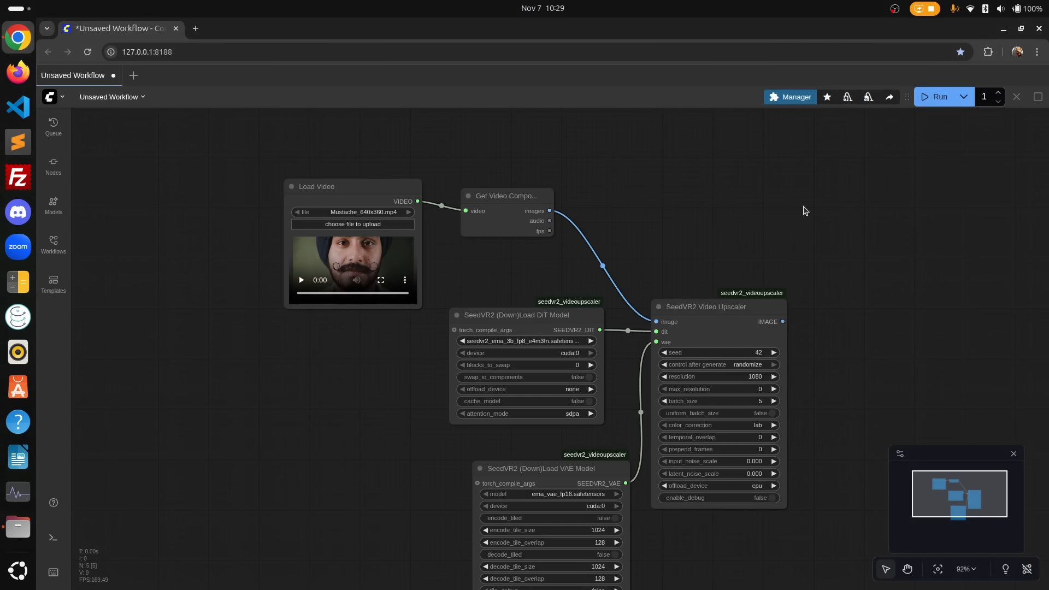
# Add a Create Video node and connect the upscaler's image plus the source video's audio and fps to it.
pyautogui.moveTo(803, 211); pyautogui.dragTo(755, 239)
pyautogui.doubleClick(590, 205)
pyautogui.write('create')
pyautogui.click(557, 233)
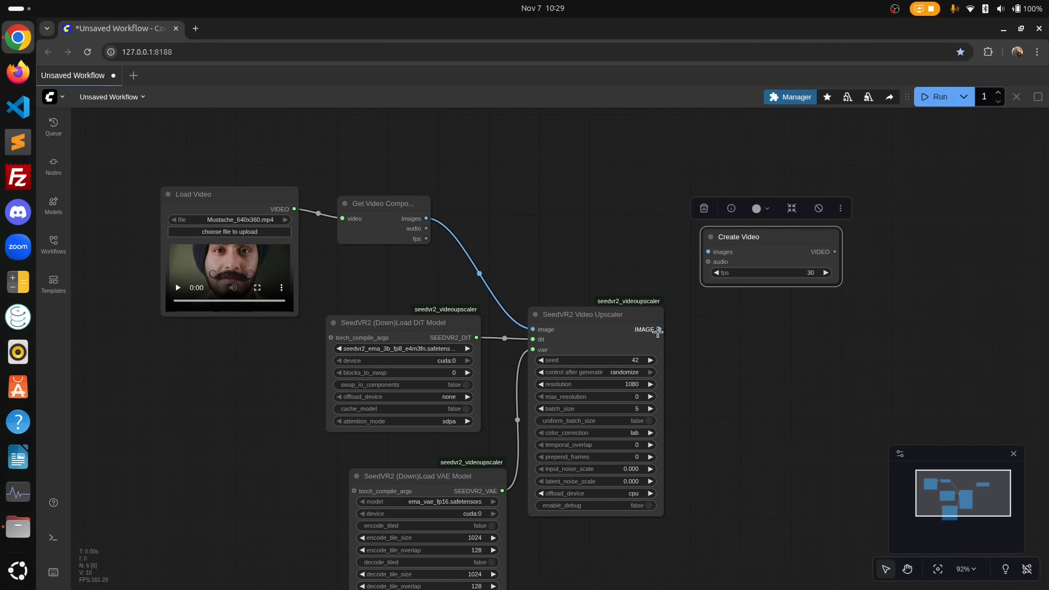
pyautogui.moveTo(659, 329); pyautogui.dragTo(748, 227)
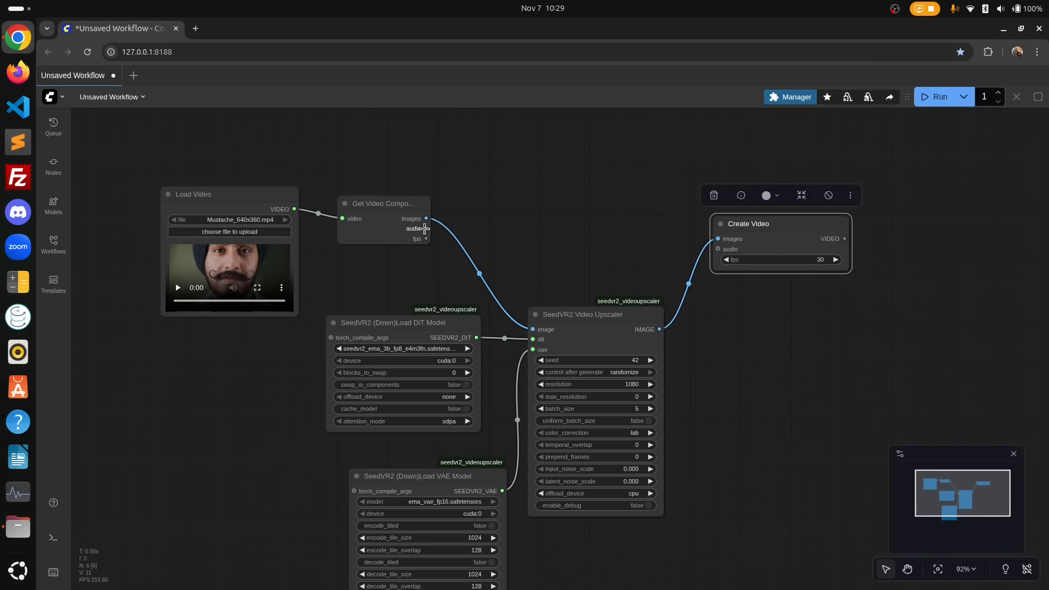
pyautogui.moveTo(426, 229); pyautogui.dragTo(720, 243)
# Add a Save Video node connected to the Create Video output.
pyautogui.moveTo(883, 214); pyautogui.dragTo(843, 213)
pyautogui.doubleClick(842, 213)
pyautogui.write('save v')
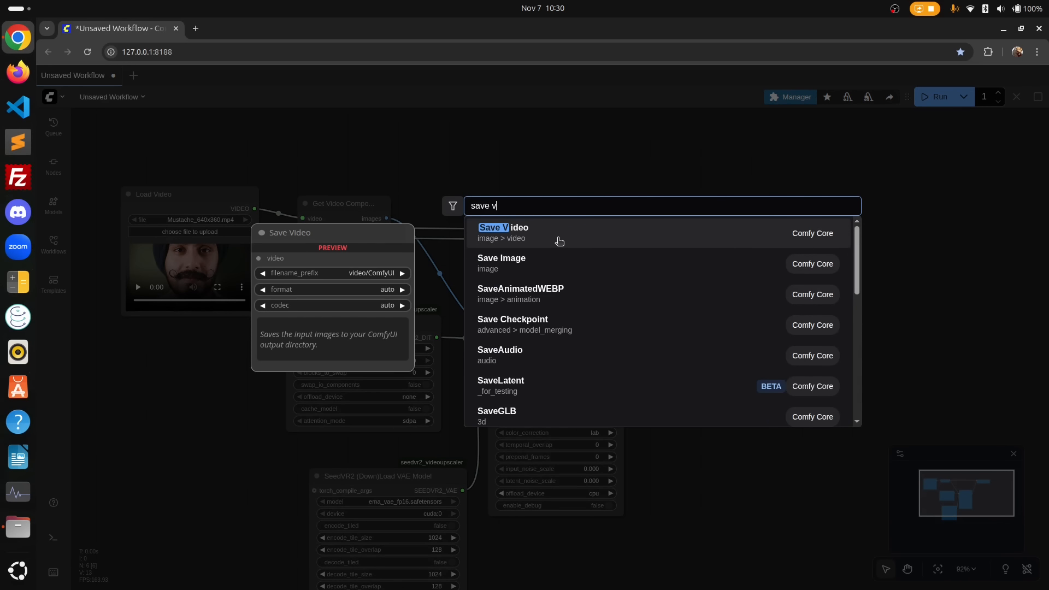
pyautogui.click(559, 241)
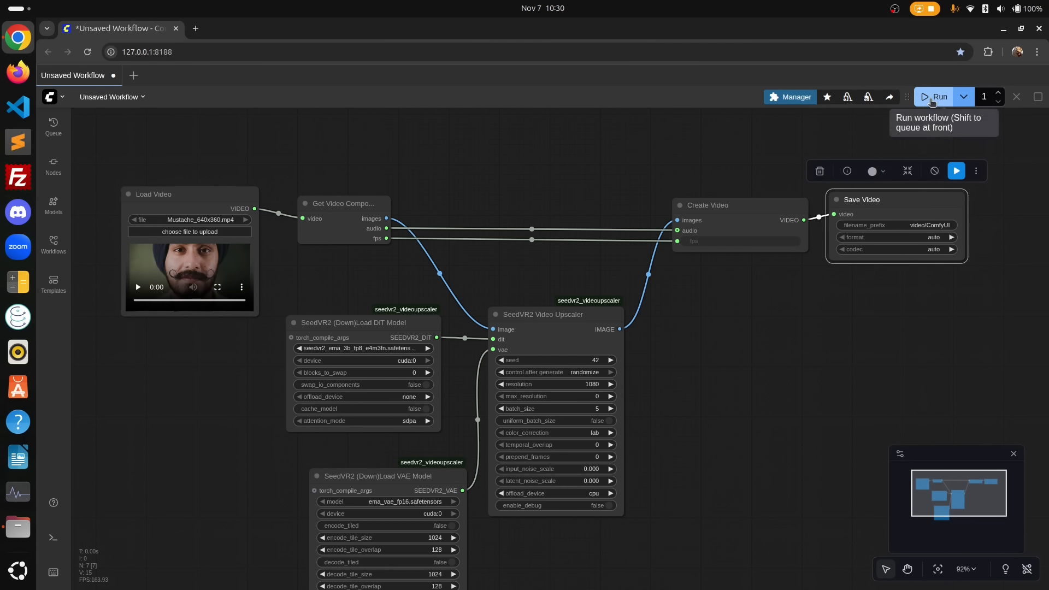
# Run the video workflow, examine its log in the terminal, and dismiss the error dialog in ComfyUI.
pyautogui.click(932, 102)
pyautogui.hotkey('alt', 'Tab')
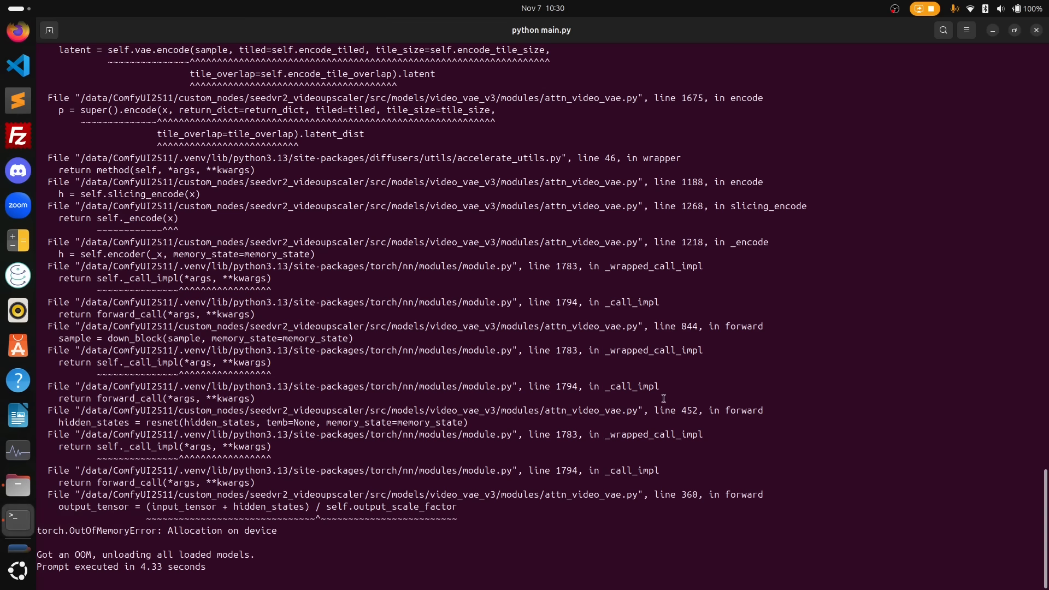
pyautogui.scroll(12, 666, 402)
pyautogui.scroll(10, 668, 404)
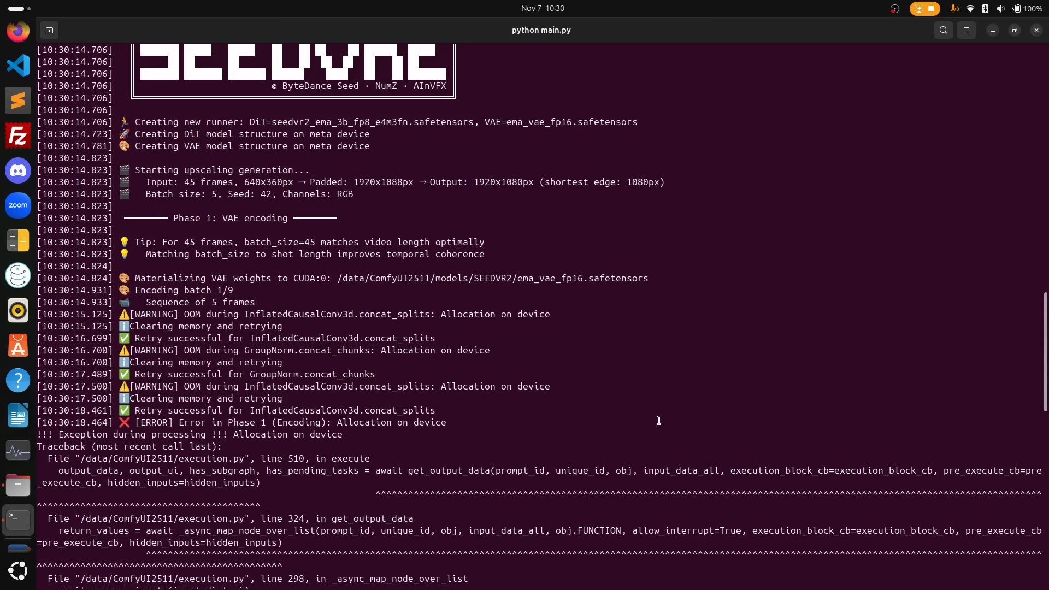
pyautogui.hotkey('alt', 'Tab')
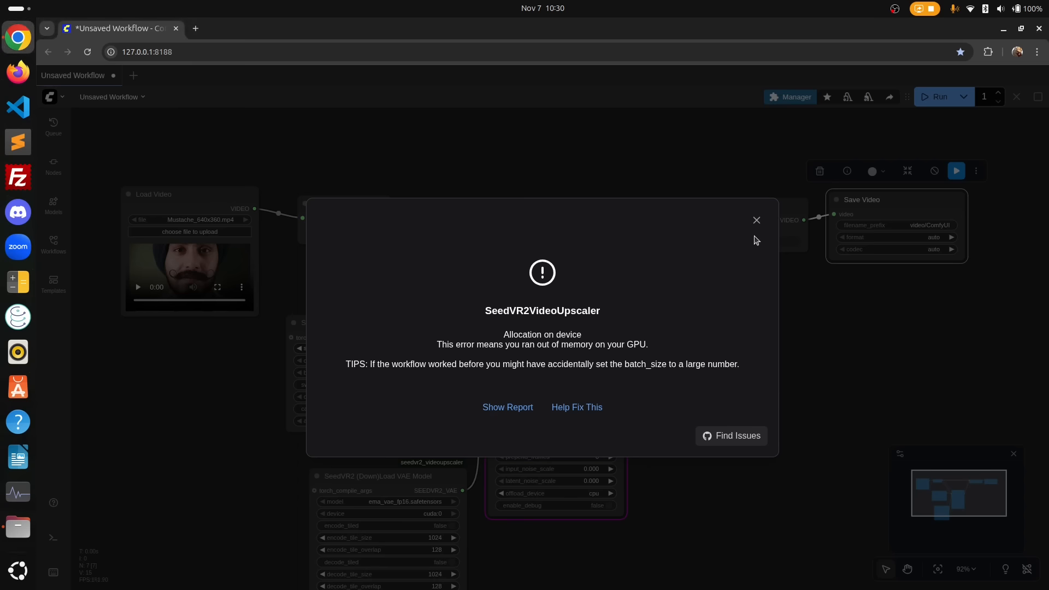
pyautogui.click(756, 220)
# Enable encode_tiled and decode_tiled on the VAE loader and enable_debug on the upscaler, and rerun the workflow.
pyautogui.scroll(-1, 553, 553)
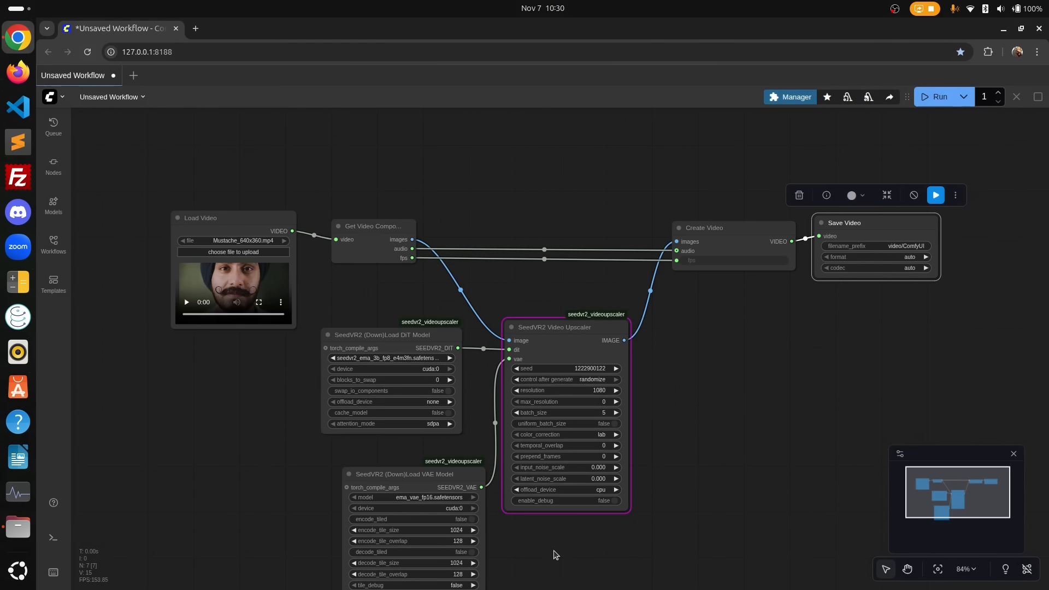
pyautogui.moveTo(547, 542); pyautogui.dragTo(576, 346)
pyautogui.click(502, 321)
pyautogui.click(502, 355)
pyautogui.click(645, 303)
pyautogui.click(934, 97)
# Switch to the terminal and examine the tiled encoding, input frame count and batch size entries in the run's log.
pyautogui.hotkey('alt', 'Tab')
pyautogui.scroll(10, 303, 286)
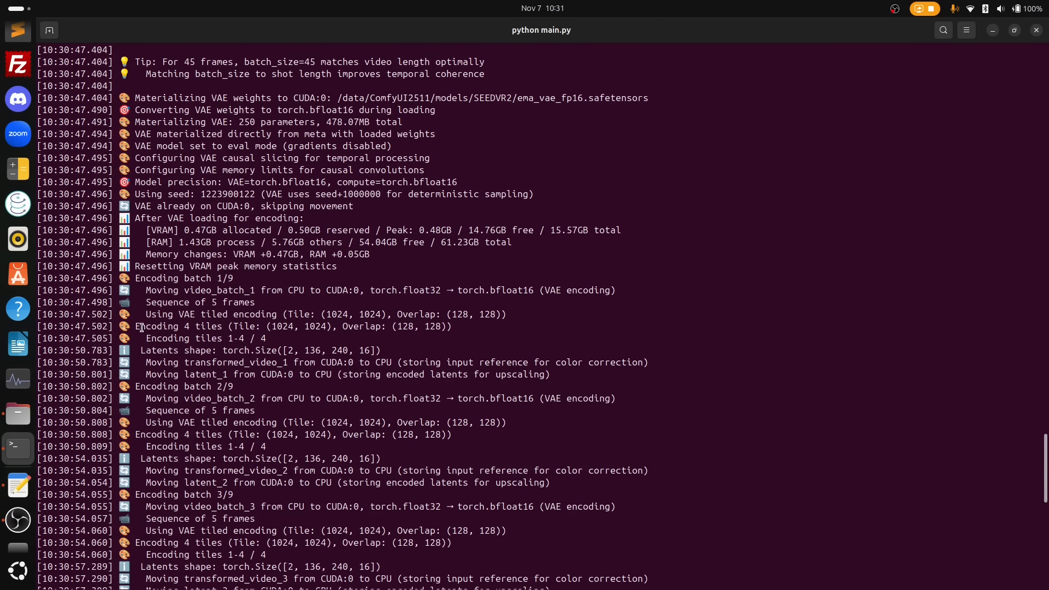
pyautogui.moveTo(134, 333); pyautogui.dragTo(219, 322)
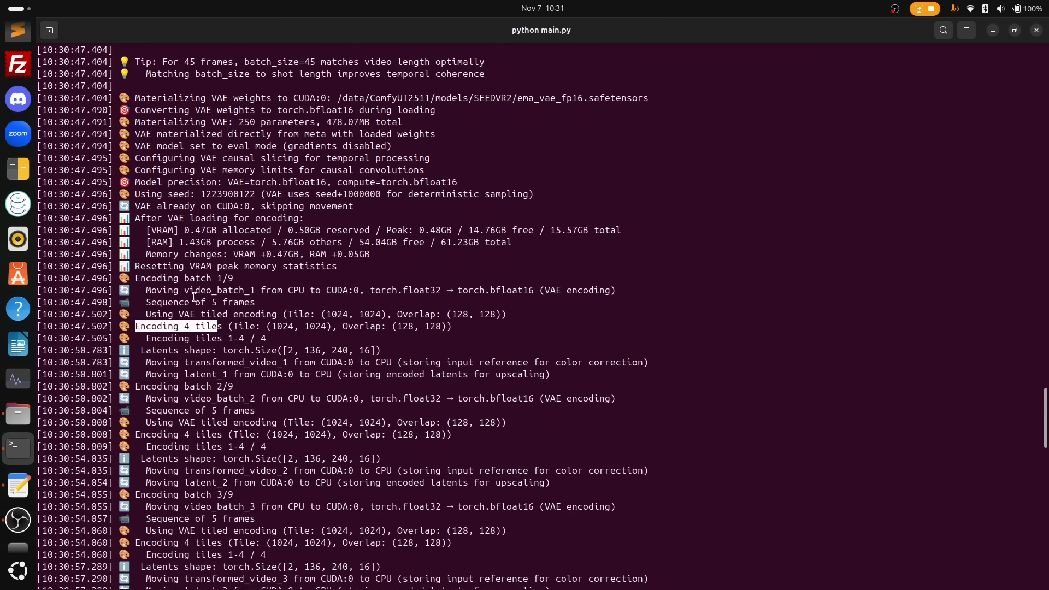
pyautogui.scroll(10, 192, 288)
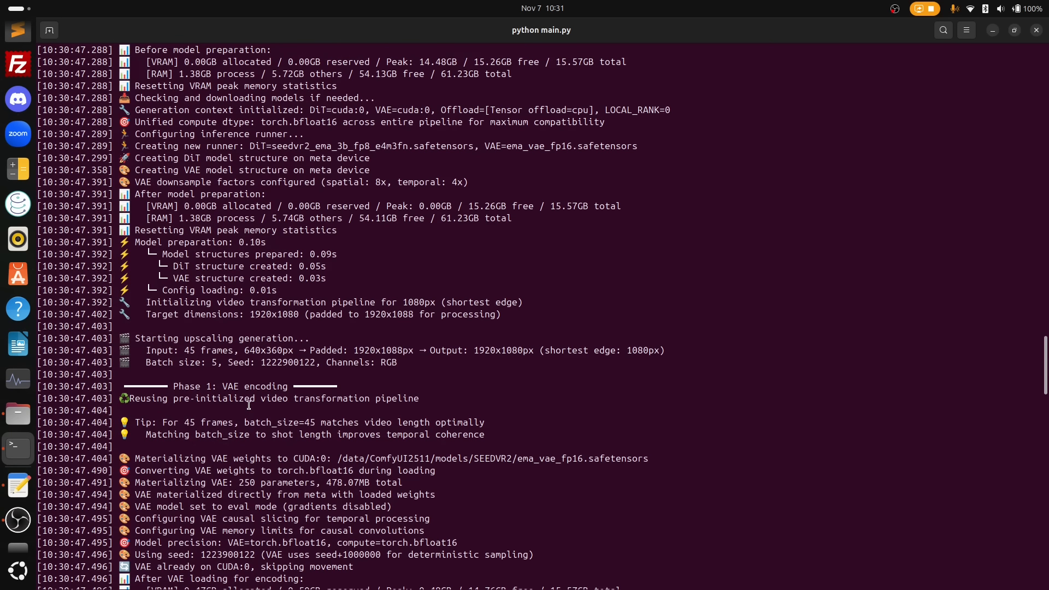
pyautogui.moveTo(149, 350); pyautogui.dragTo(231, 353)
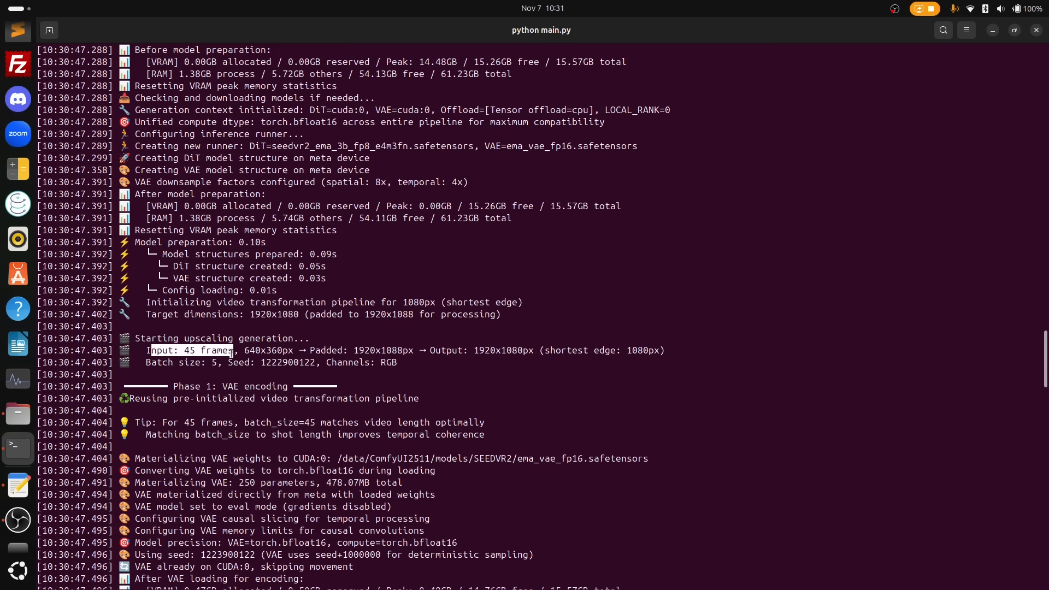
pyautogui.moveTo(217, 362); pyautogui.dragTo(144, 352)
pyautogui.scroll(-20, 217, 365)
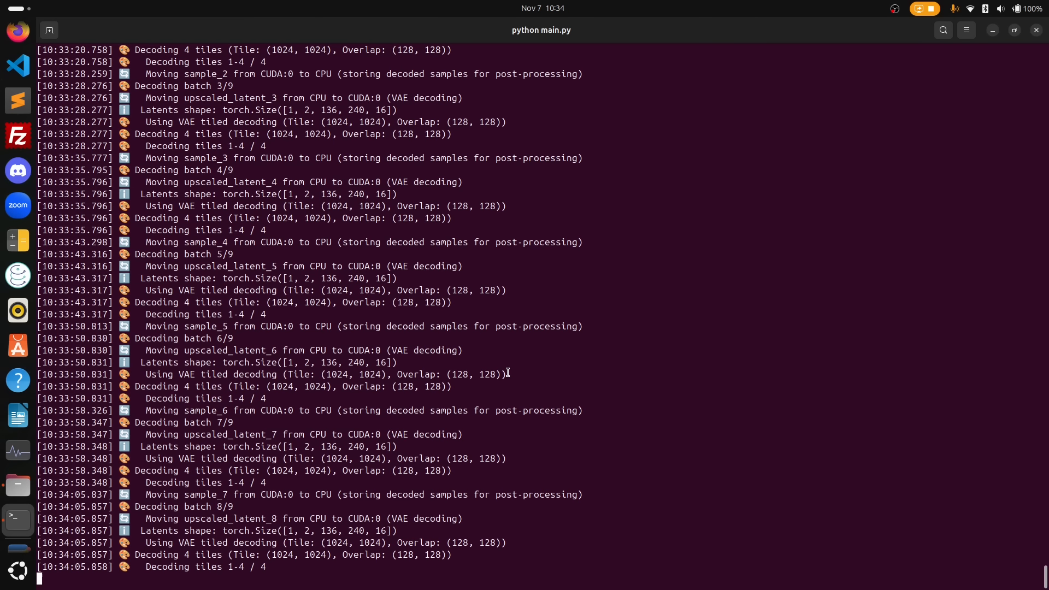
# Return to ComfyUI, view the saved video full screen, and inspect ComfyUI_00001_.mp4 against Mustache_640x360.mp4 in mrv2.
pyautogui.hotkey('alt', 'Tab')
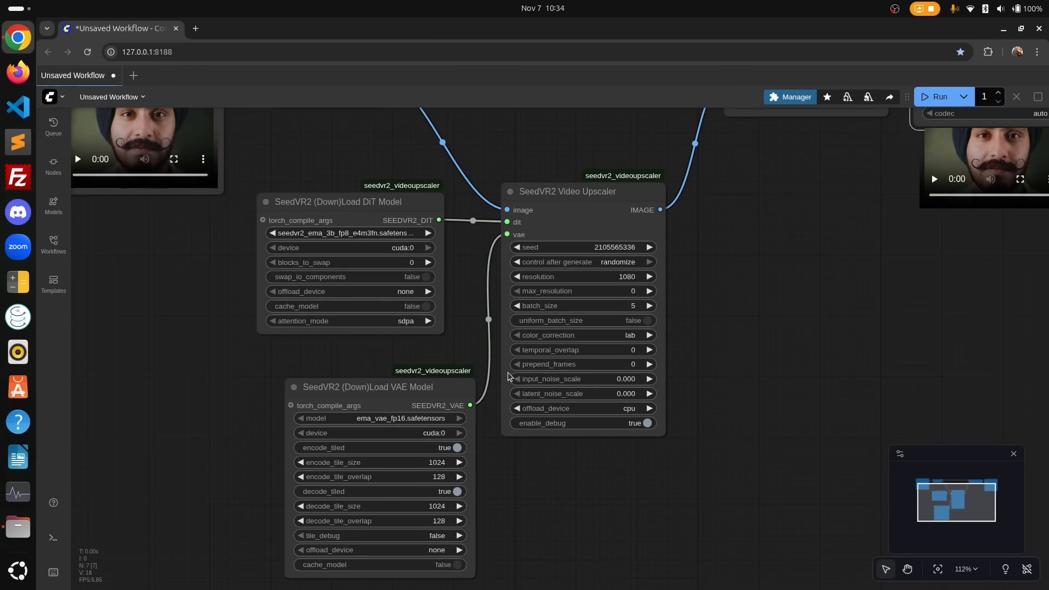
pyautogui.moveTo(861, 236); pyautogui.dragTo(536, 366)
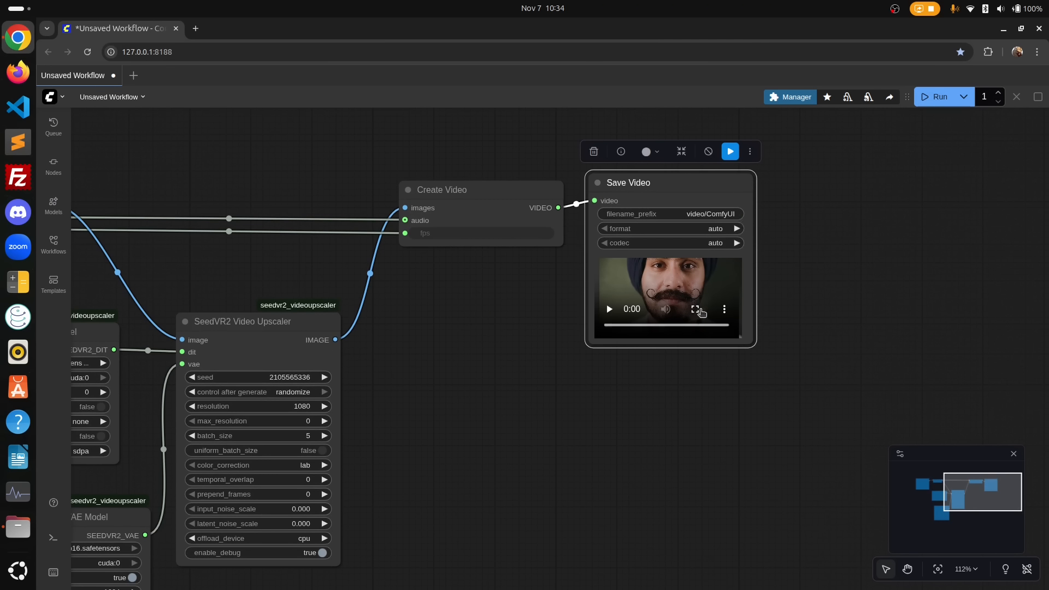
pyautogui.click(695, 310)
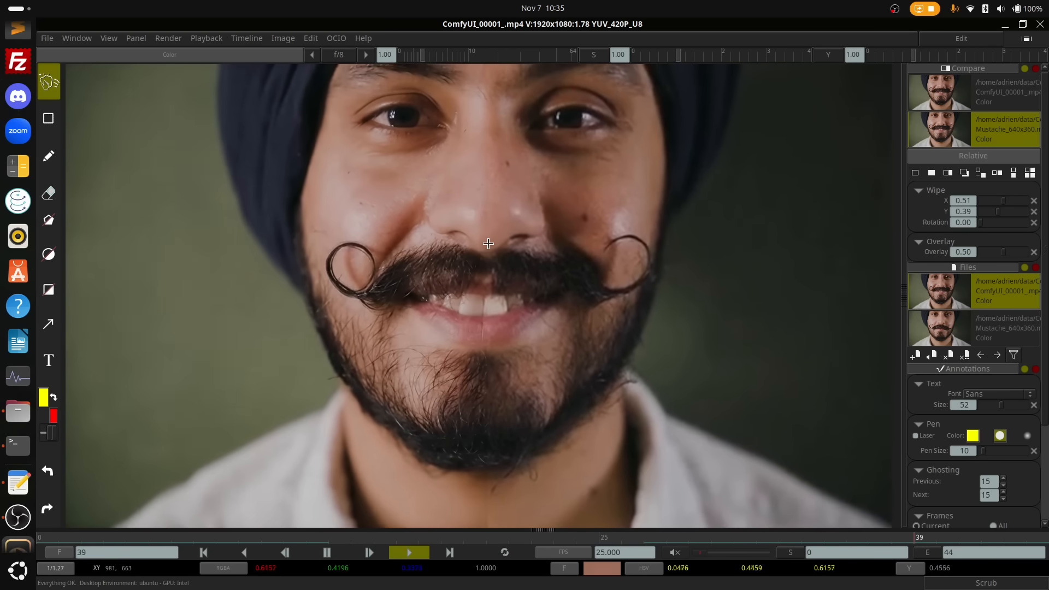
pyautogui.scroll(4, 489, 243)
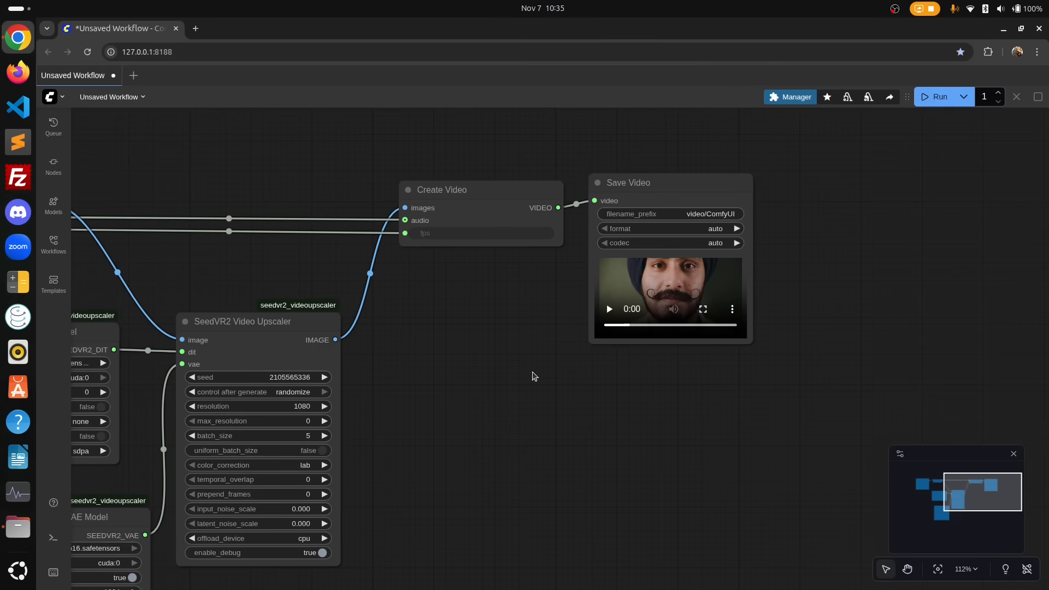
pyautogui.moveTo(486, 386); pyautogui.dragTo(808, 281)
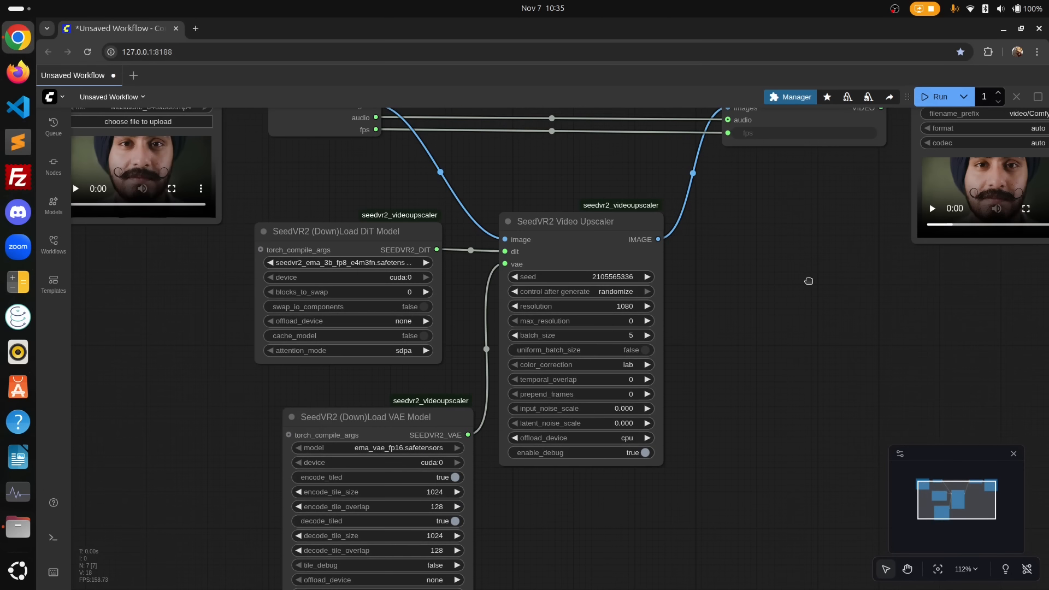
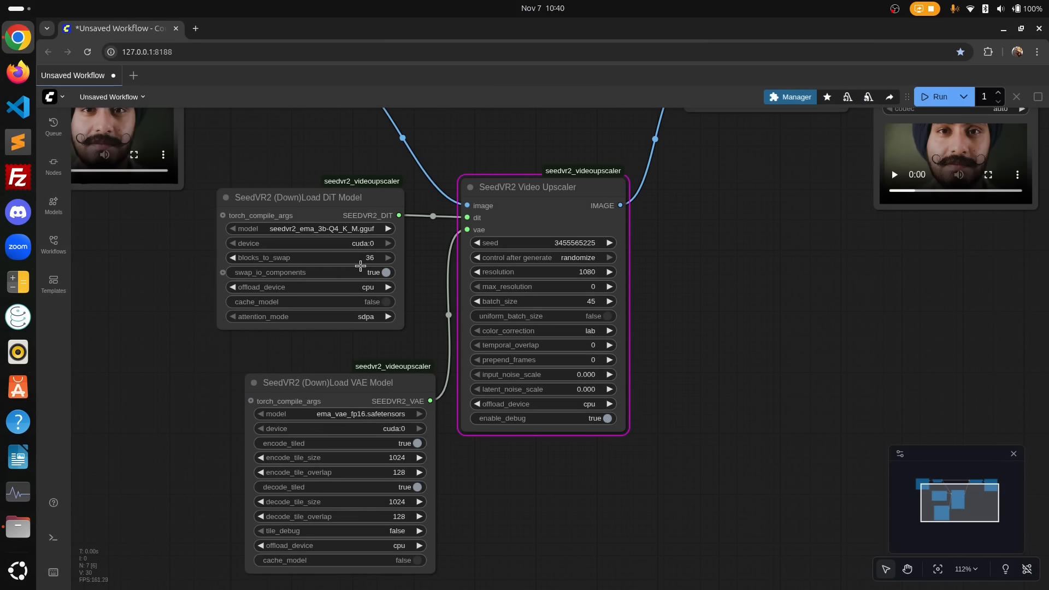
# Switch to the terminal and examine the Phase 2 DiT upscaling section of the latest run's log.
pyautogui.hotkey('alt', 'Tab')
pyautogui.scroll(20, 386, 298)
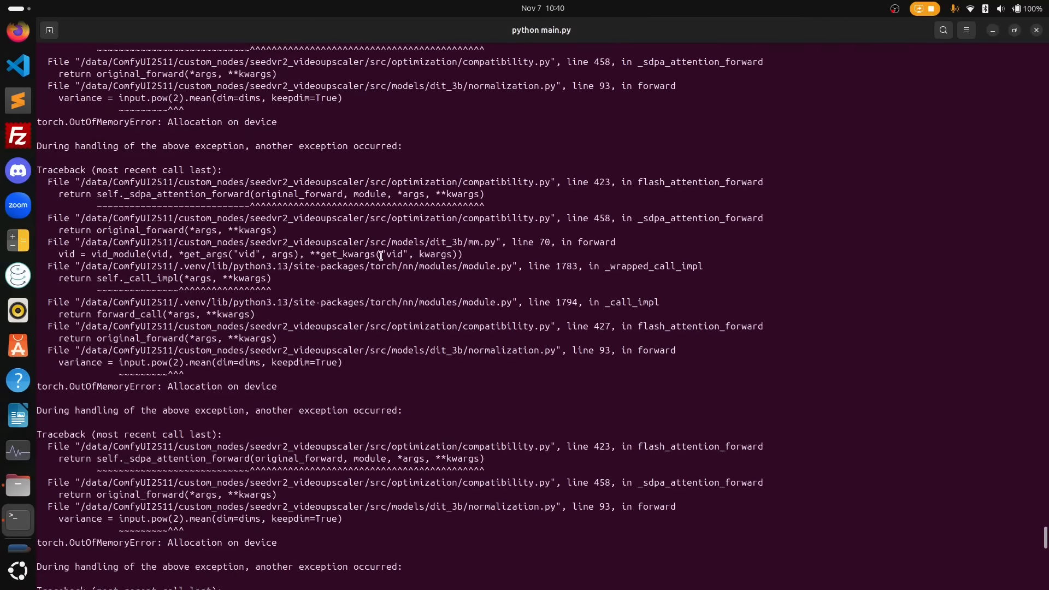
pyautogui.scroll(20, 380, 271)
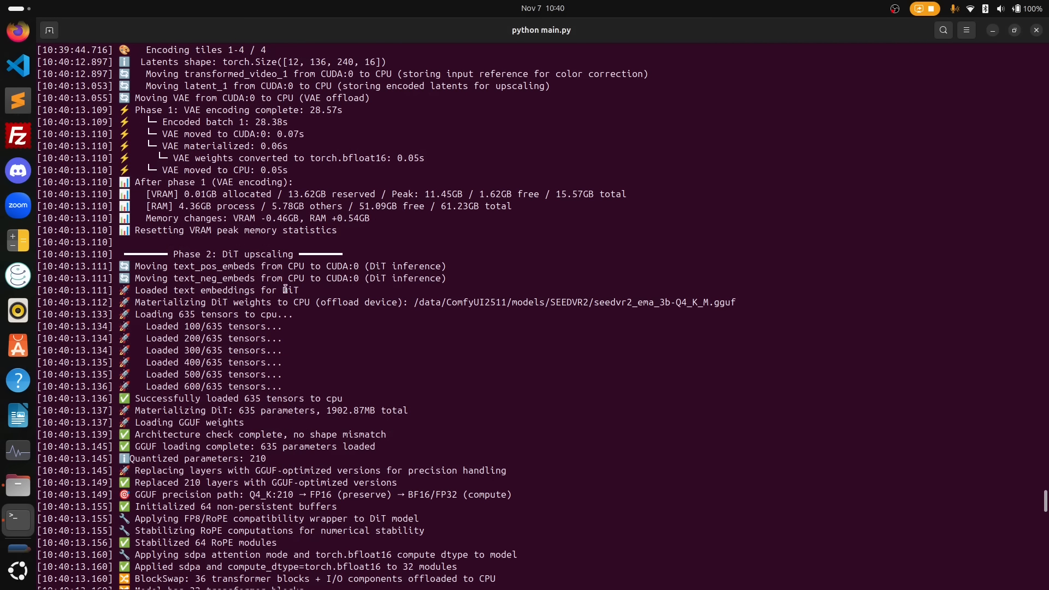
pyautogui.moveTo(129, 254); pyautogui.dragTo(314, 260)
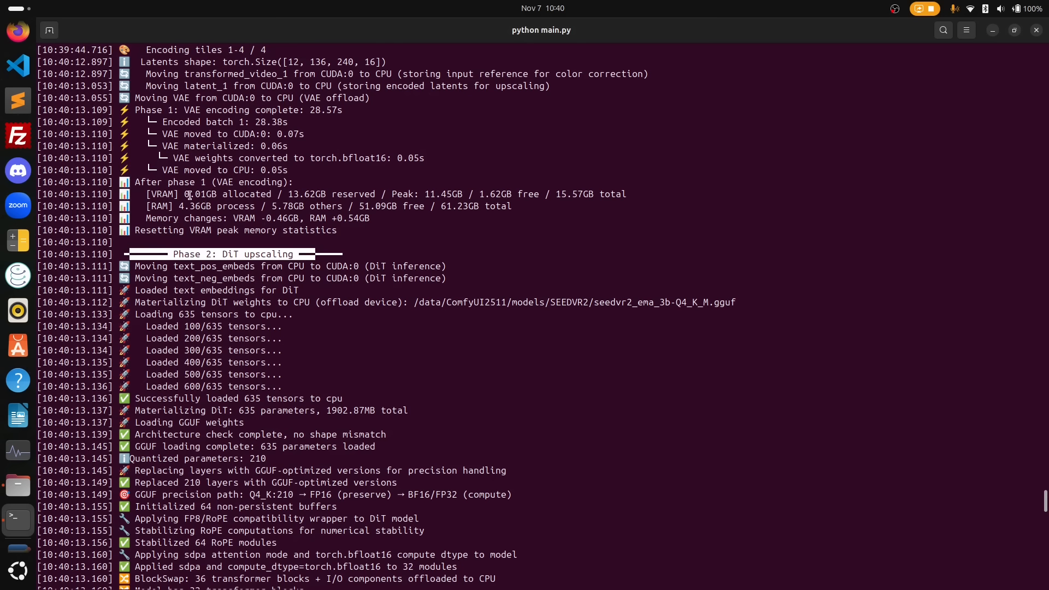
# Check the allocated VRAM entry in the log, then return to ComfyUI, set the upscaler's batch_size to 33 and rerun the workflow.
pyautogui.moveTo(180, 195); pyautogui.dragTo(216, 193)
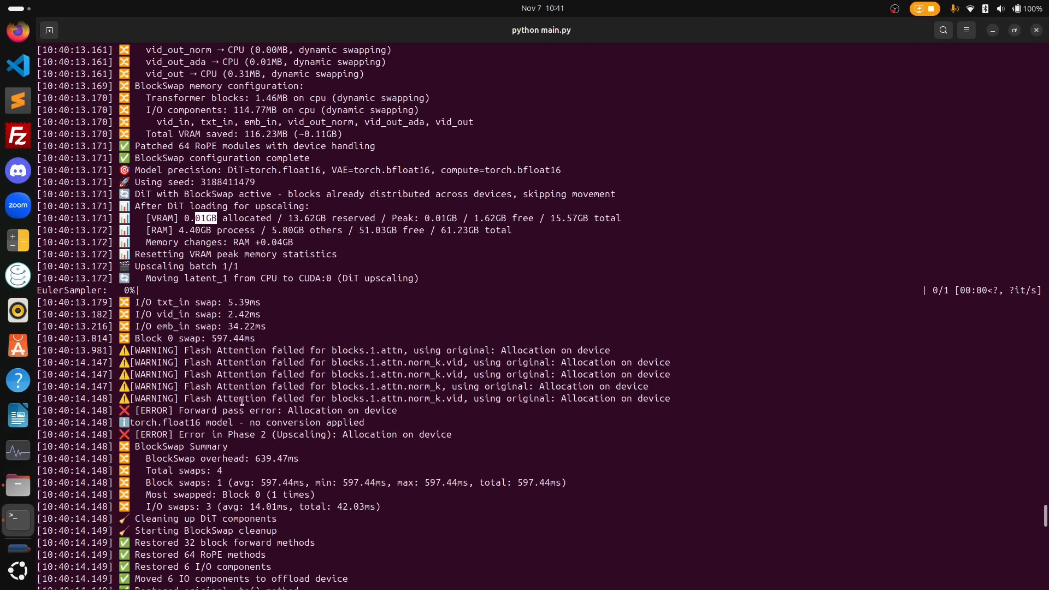
pyautogui.hotkey('alt', 'Tab')
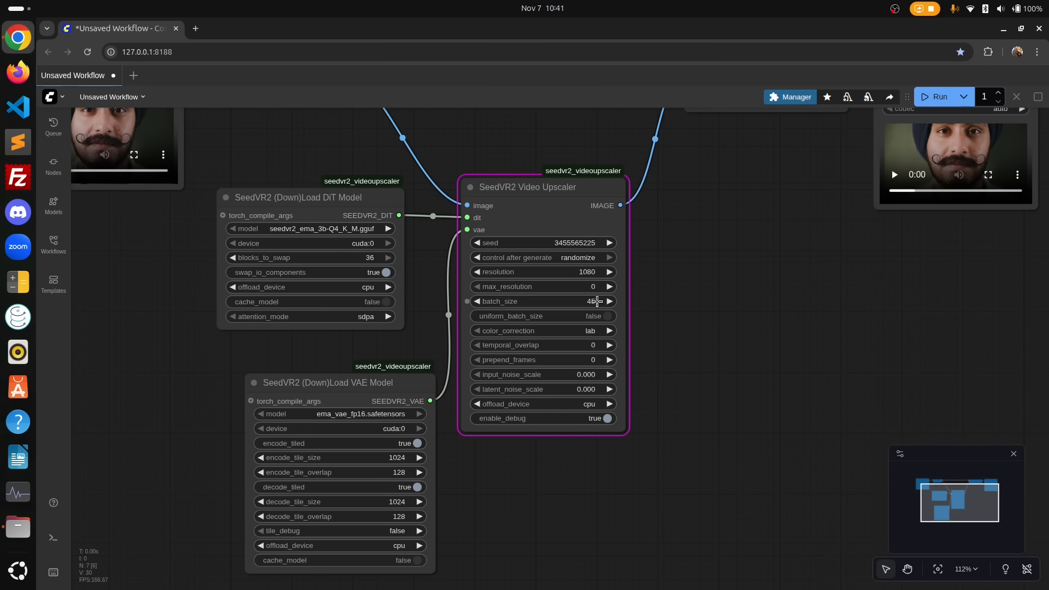
pyautogui.moveTo(599, 304)
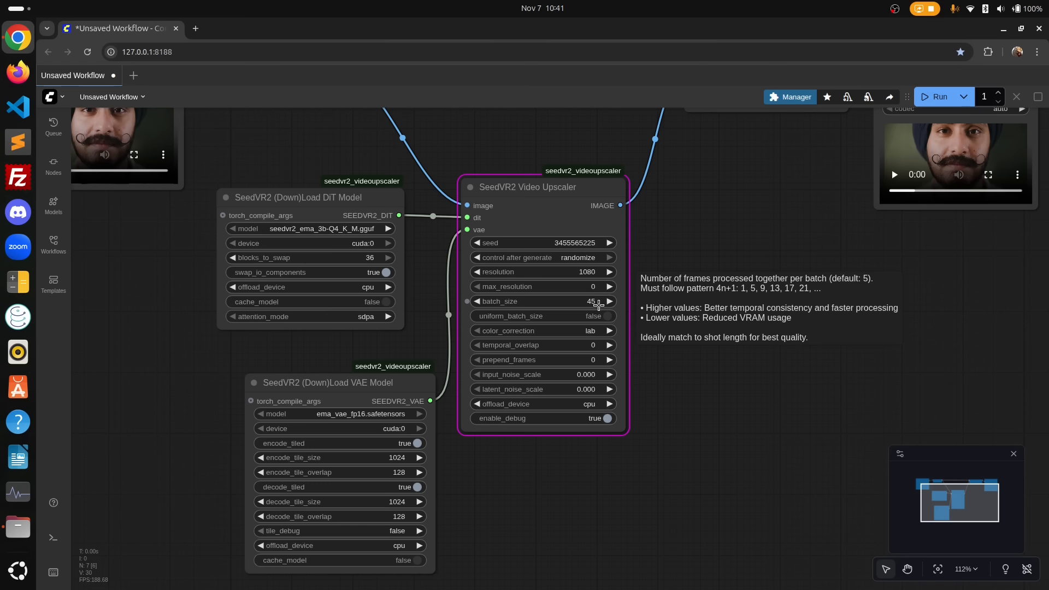
pyautogui.click(590, 301)
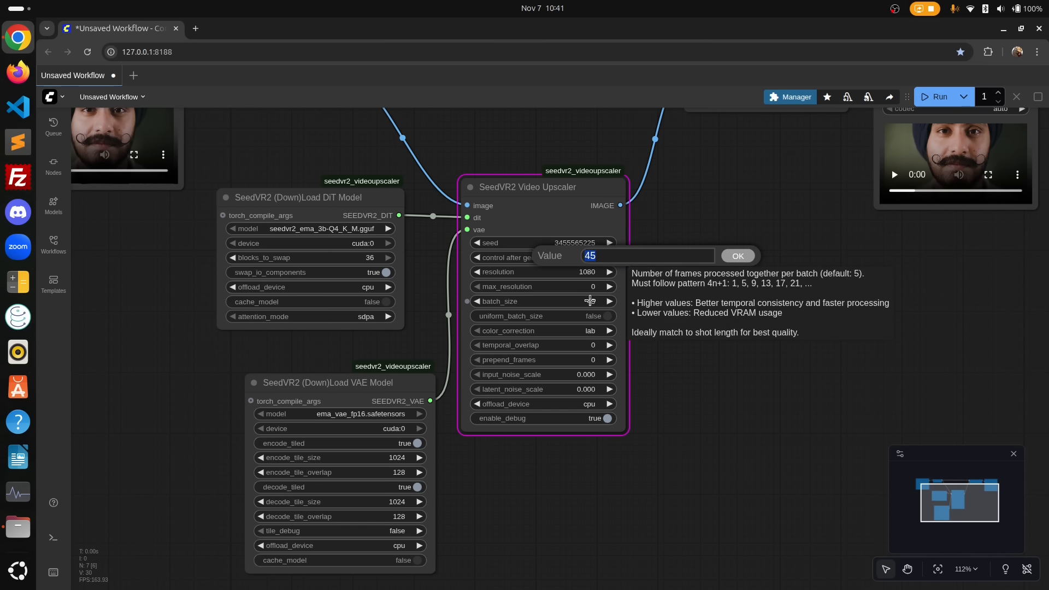
pyautogui.write('33')
pyautogui.press('Return')
pyautogui.hotkey('ctrl', 'Return')
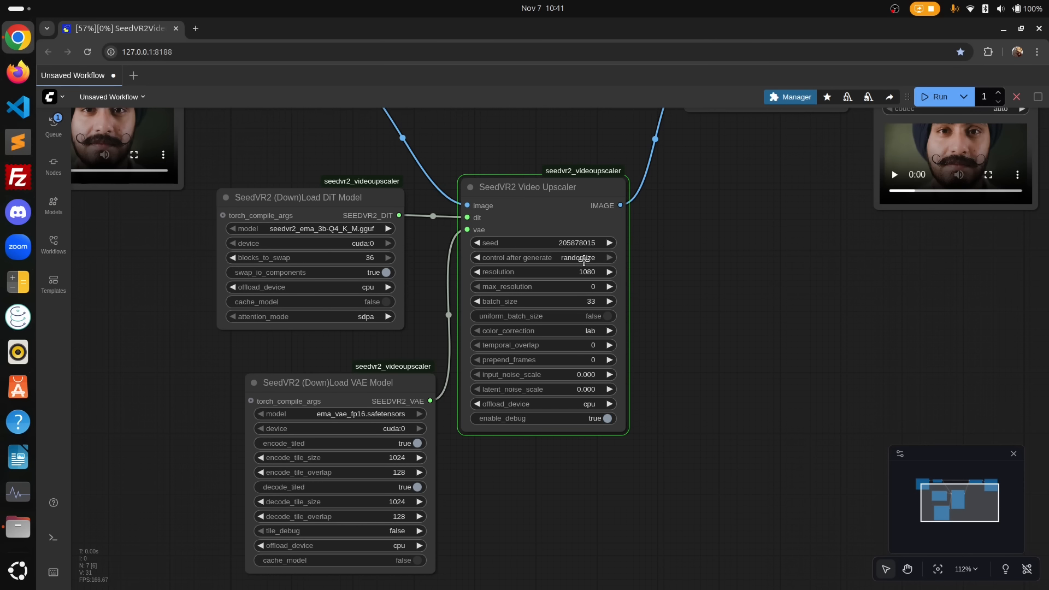
# Set the upscaler's control after generate option to fixed and its seed to 42.
pyautogui.click(585, 258)
pyautogui.click(615, 258)
pyautogui.click(580, 248)
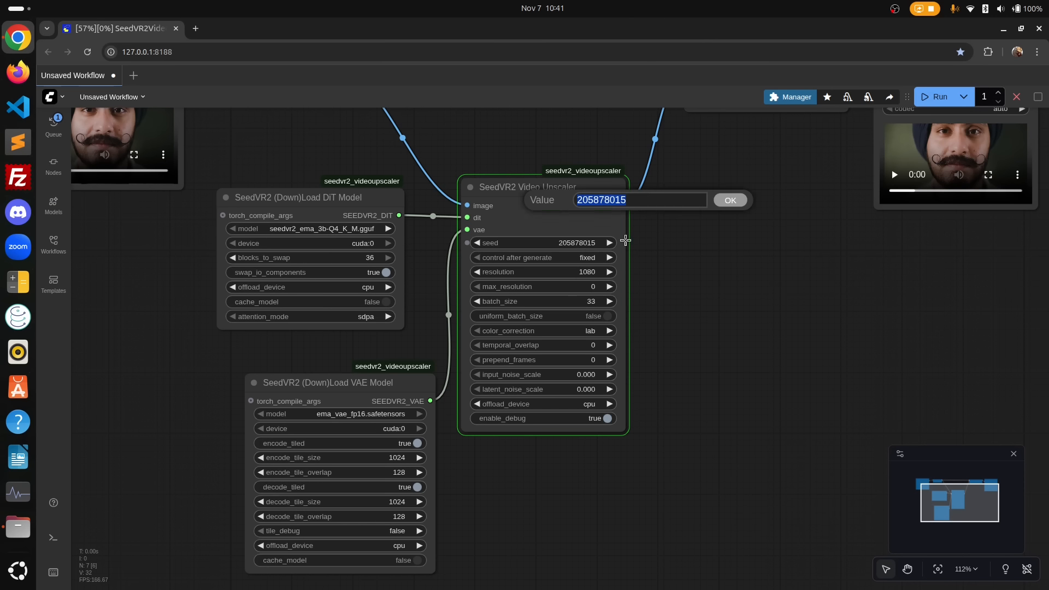
pyautogui.write('42')
pyautogui.press('Return')
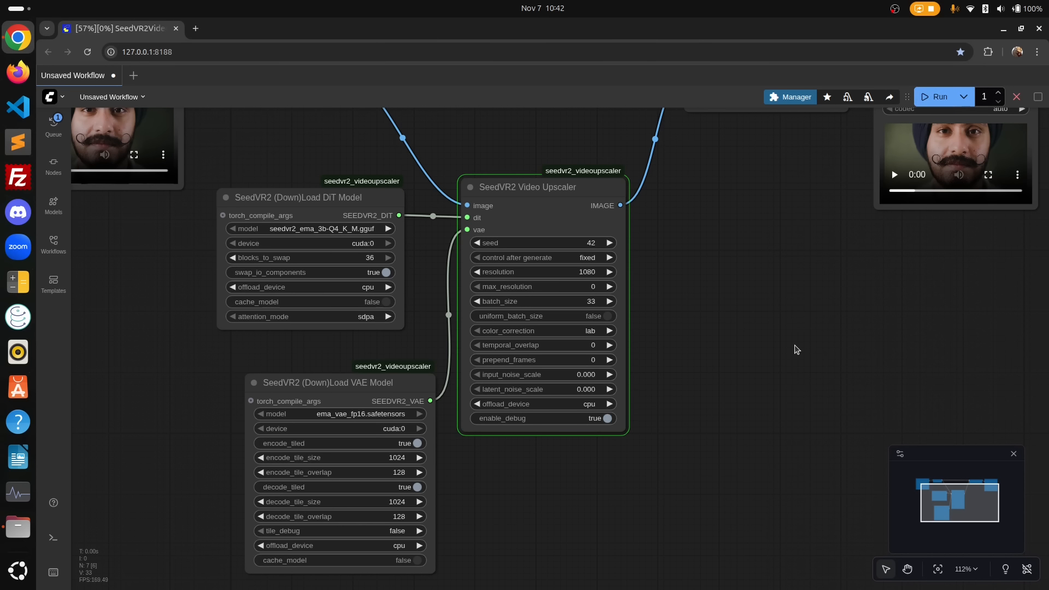
# Switch to the terminal and examine the traceback and Phase 3 decoding entries of the latest run's log.
pyautogui.click(18, 377)
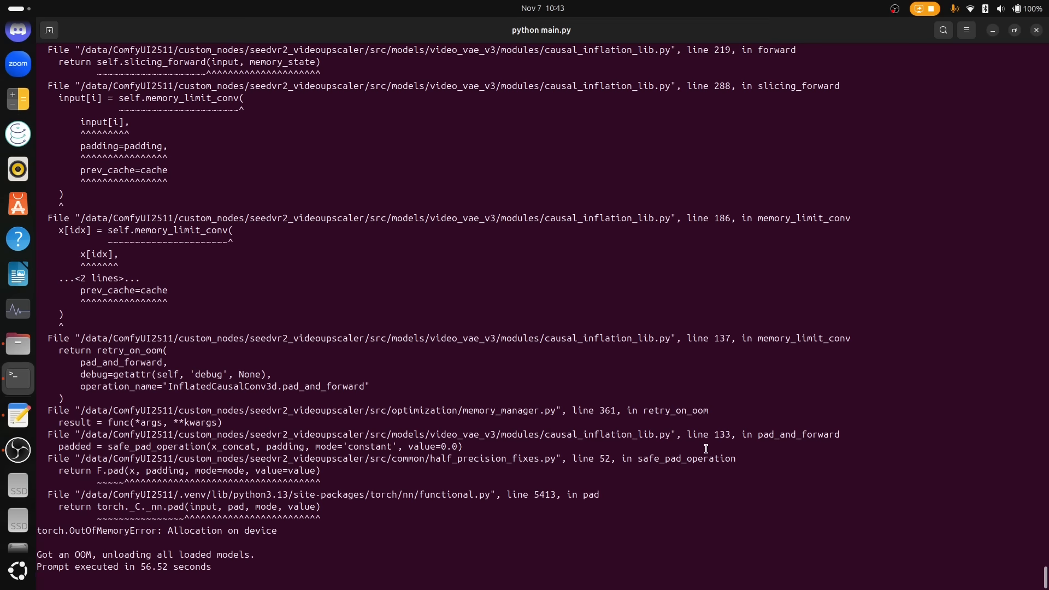
pyautogui.scroll(20, 644, 299)
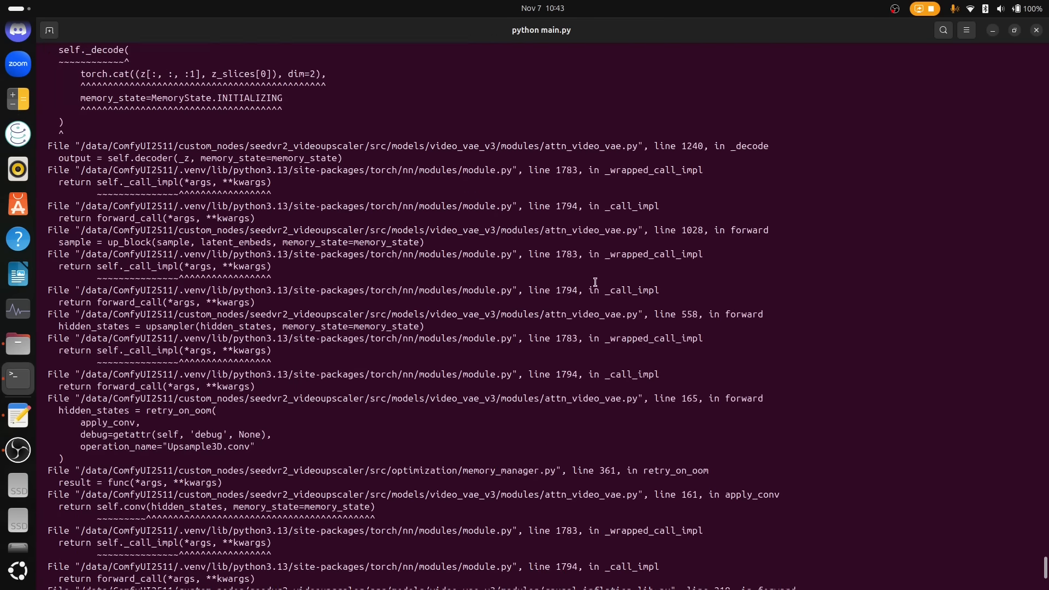
pyautogui.scroll(7, 613, 314)
pyautogui.scroll(3, 612, 314)
pyautogui.moveTo(425, 352); pyautogui.dragTo(452, 358)
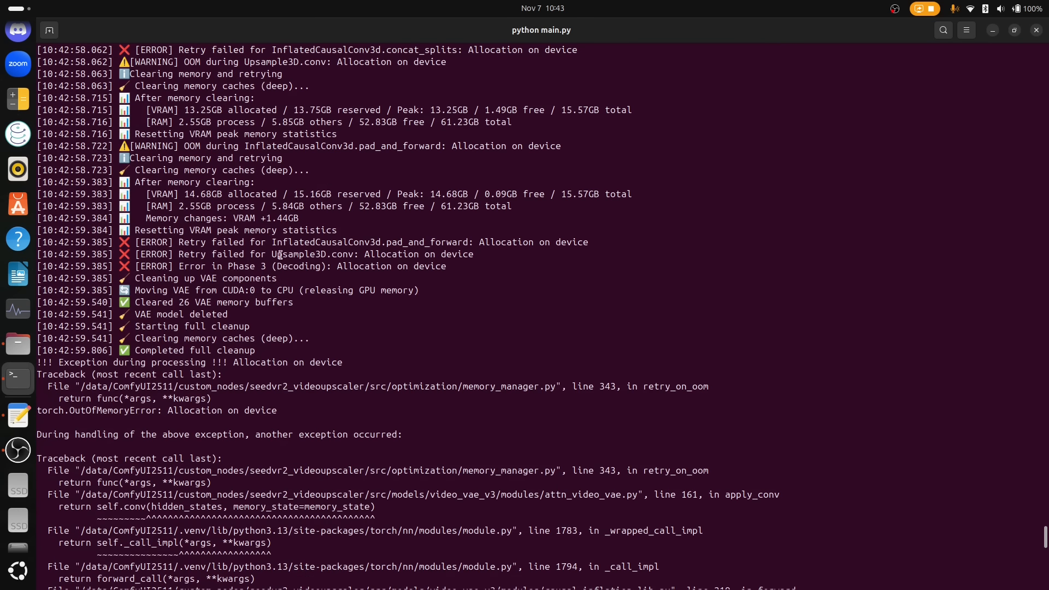
# Return to ComfyUI and set the VAE loader's decode_tile_size to 768.
pyautogui.hotkey('alt', 'Tab')
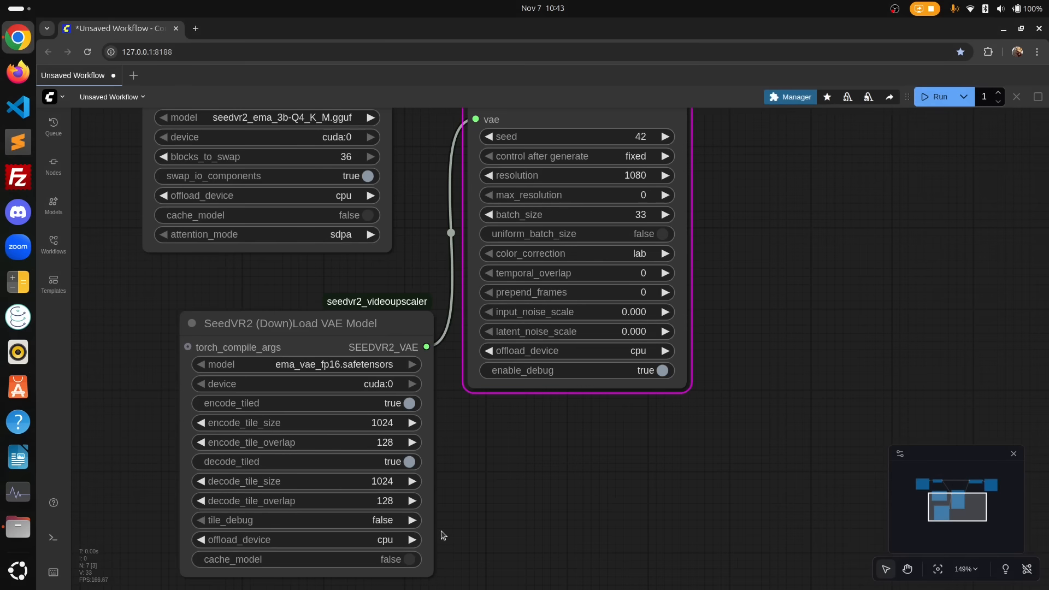
pyautogui.moveTo(438, 525); pyautogui.dragTo(503, 414)
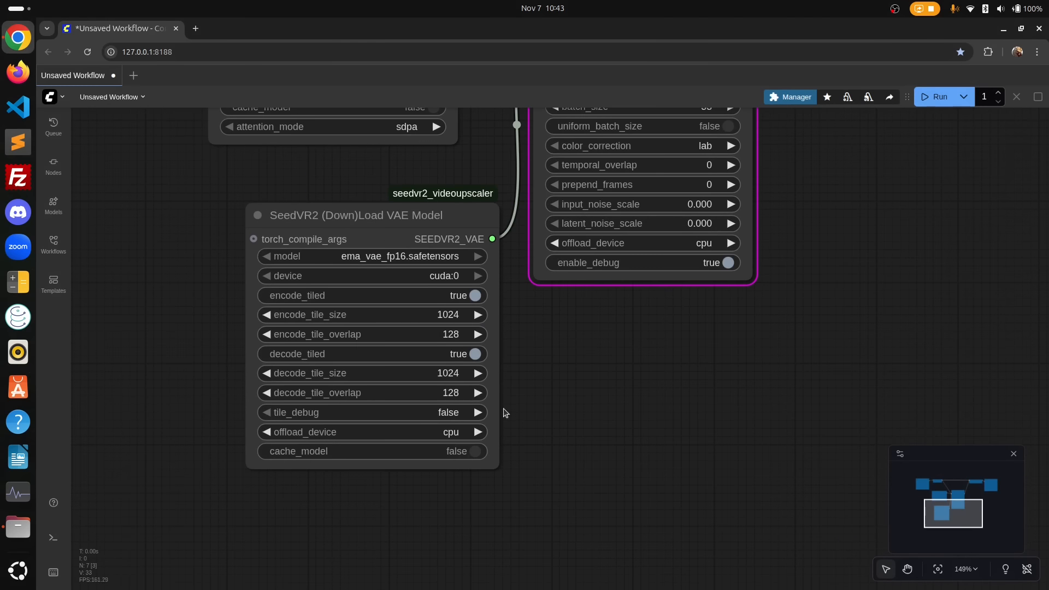
pyautogui.click(448, 375)
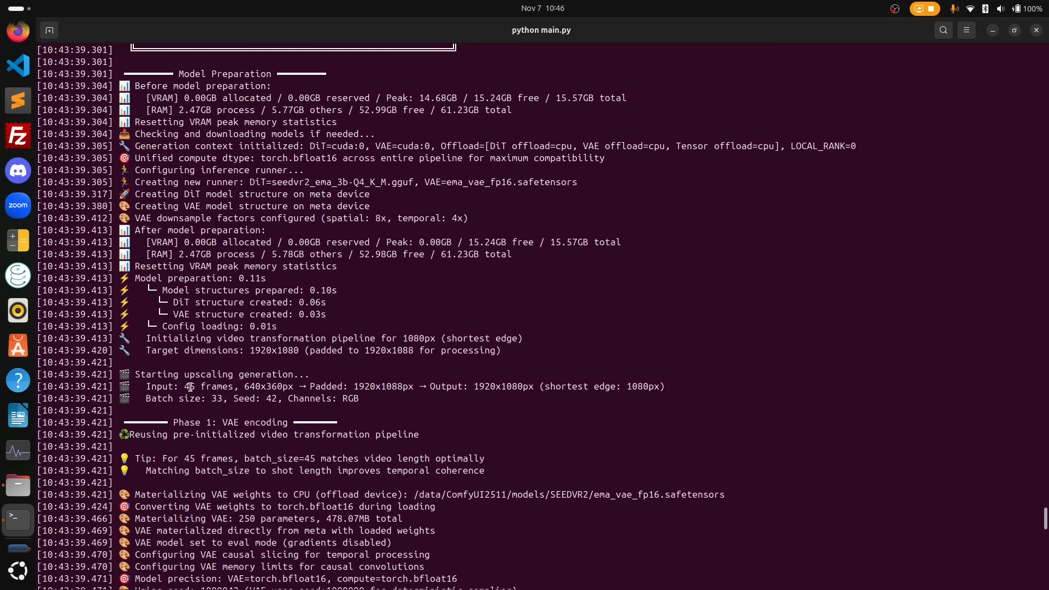
# Examine the input frame count, the batch size and the frame sequence of each VAE encoding batch in the terminal log.
pyautogui.doubleClick(189, 386)
pyautogui.doubleClick(217, 398)
pyautogui.scroll(-5, 306, 445)
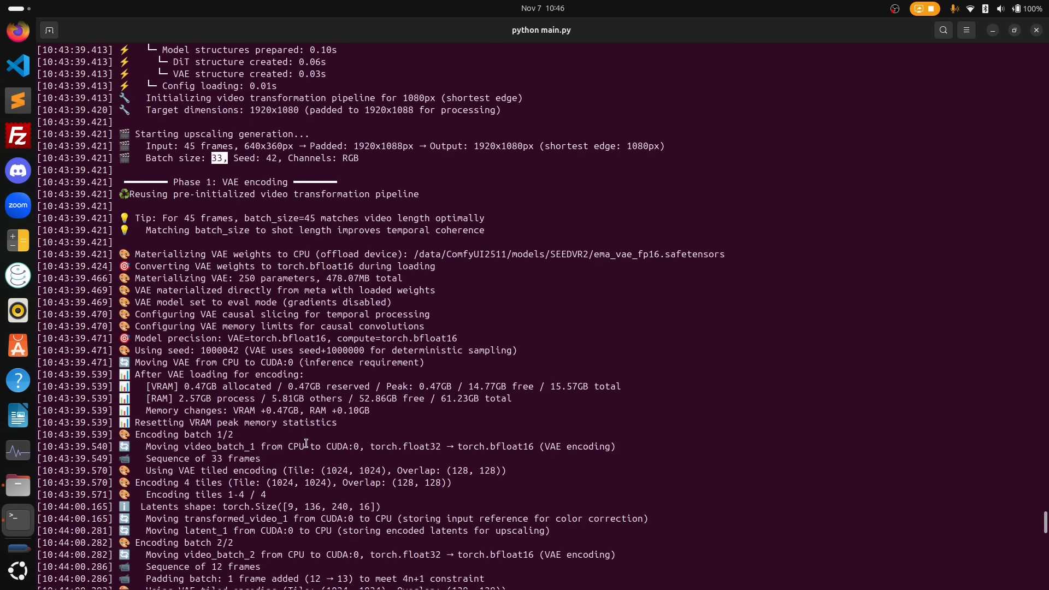
pyautogui.scroll(-1, 306, 445)
pyautogui.doubleClick(217, 447)
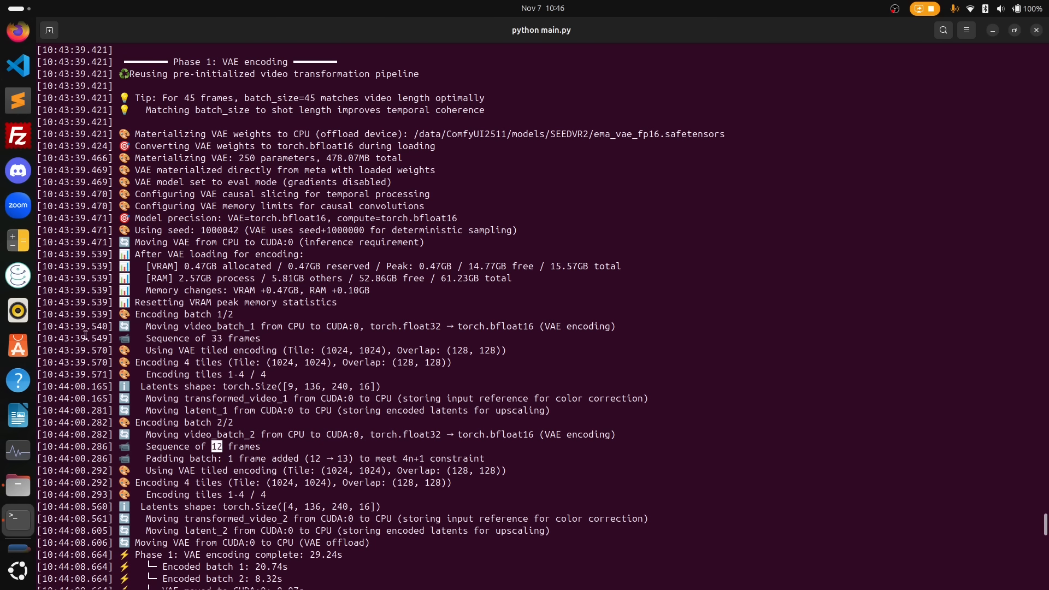
pyautogui.click(213, 339)
pyautogui.doubleClick(218, 446)
pyautogui.click(215, 334)
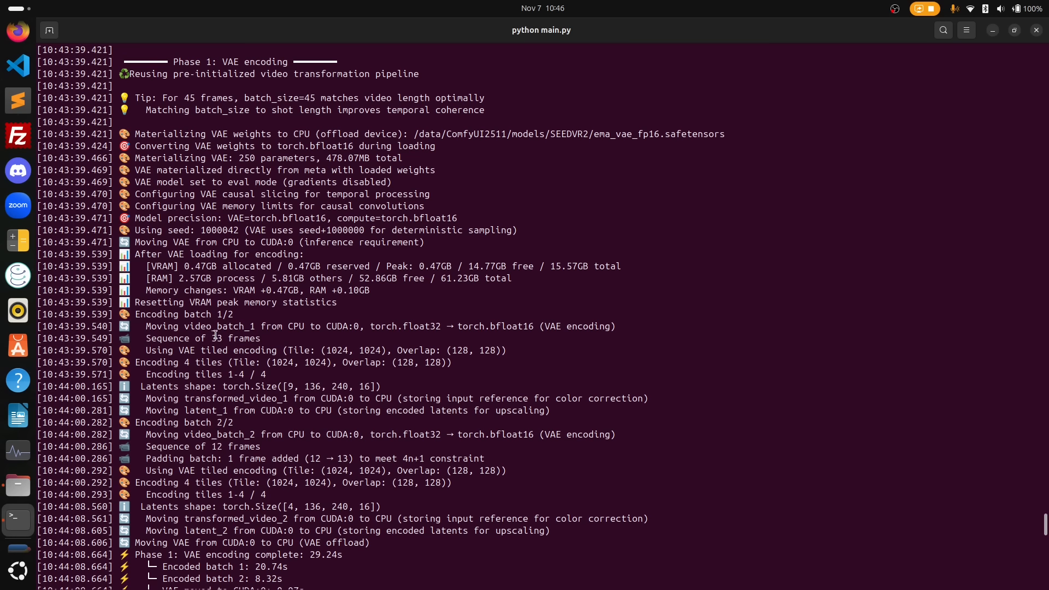
pyautogui.doubleClick(217, 446)
# Rerun the workflow with uniform_batch_size enabled and examine the padding entry of encoding batch 2 in the terminal log.
pyautogui.hotkey('alt', 'Tab')
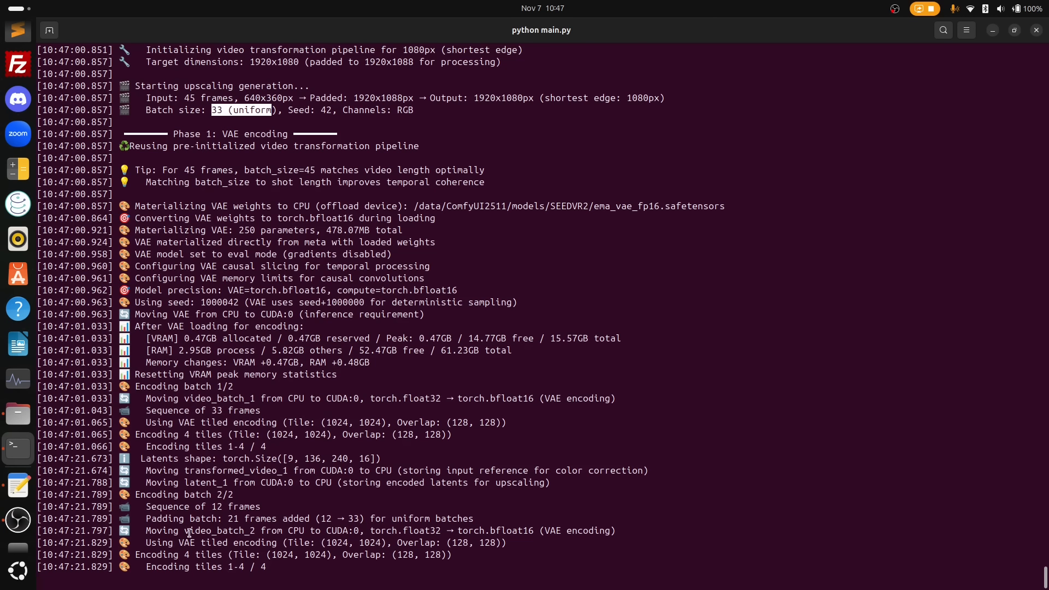
pyautogui.moveTo(147, 518); pyautogui.dragTo(383, 518)
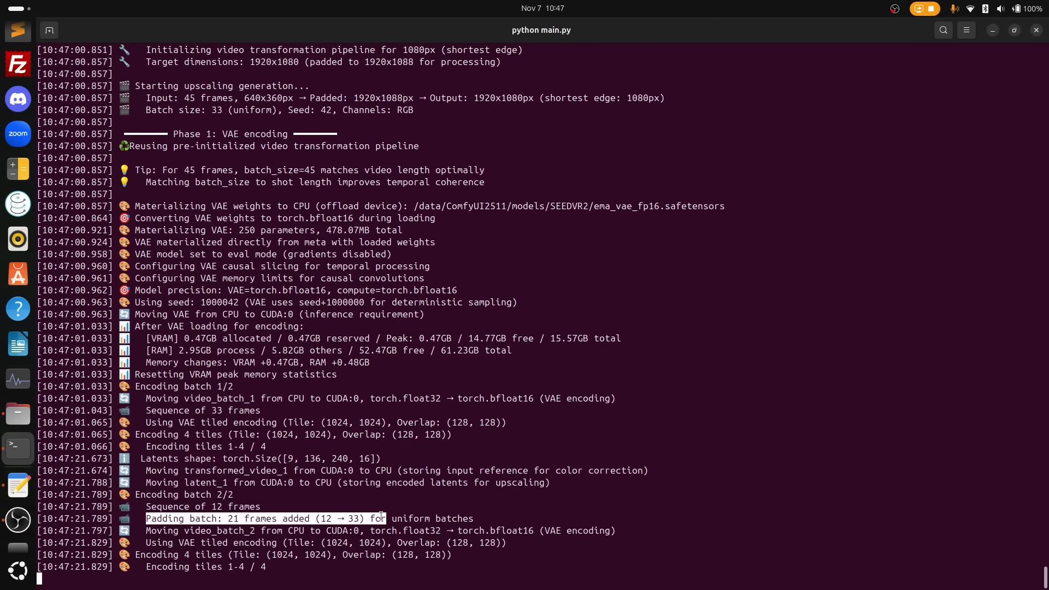
pyautogui.doubleClick(234, 518)
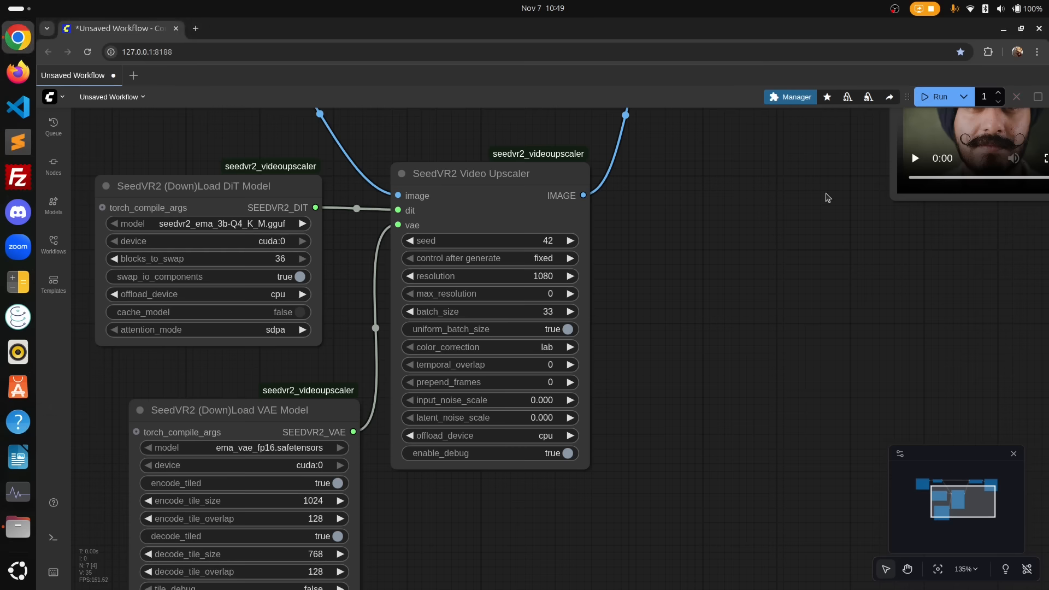
# Play the upscaled video in ComfyUI's Save Video node and view it full screen.
pyautogui.moveTo(944, 215); pyautogui.dragTo(533, 393)
pyautogui.click(503, 336)
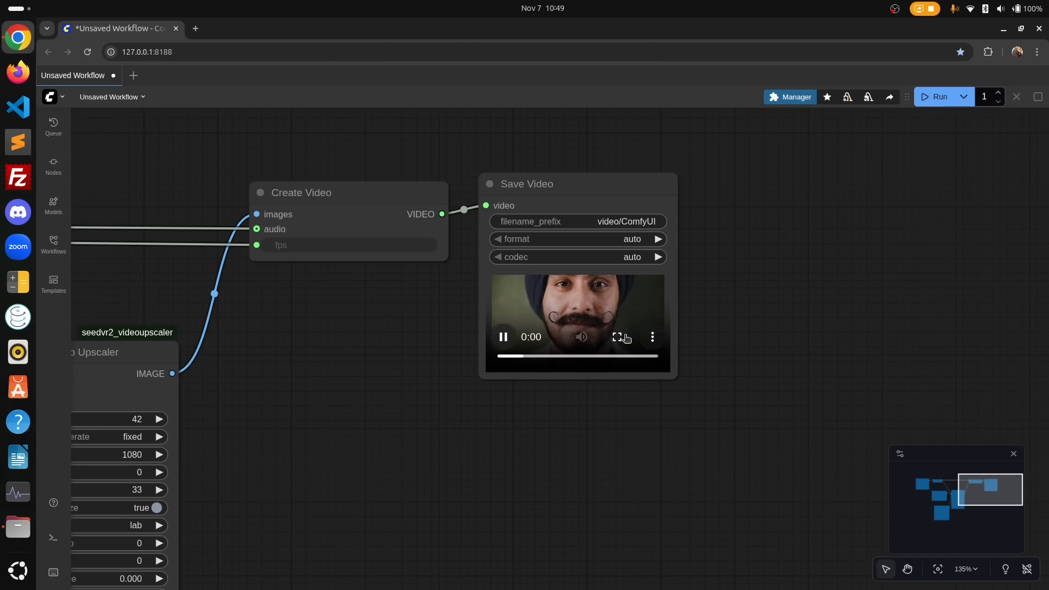
pyautogui.click(617, 337)
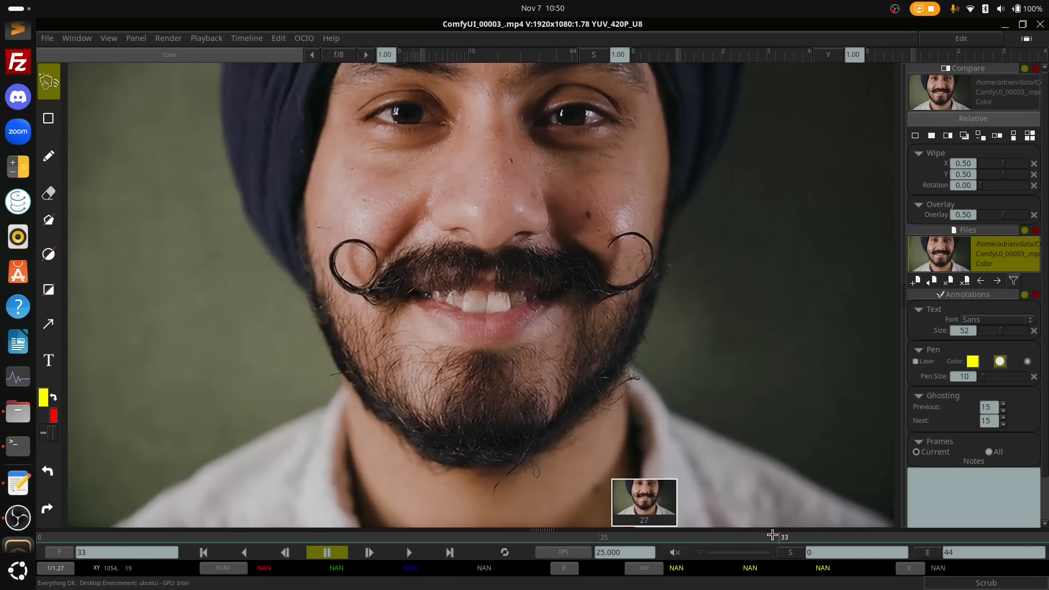
# Step back and forth around frame 33 of ComfyUI_00003_.mp4 in mrv2 to inspect the batch boundary, and close the viewer.
pyautogui.press('Left')
pyautogui.press('Right')
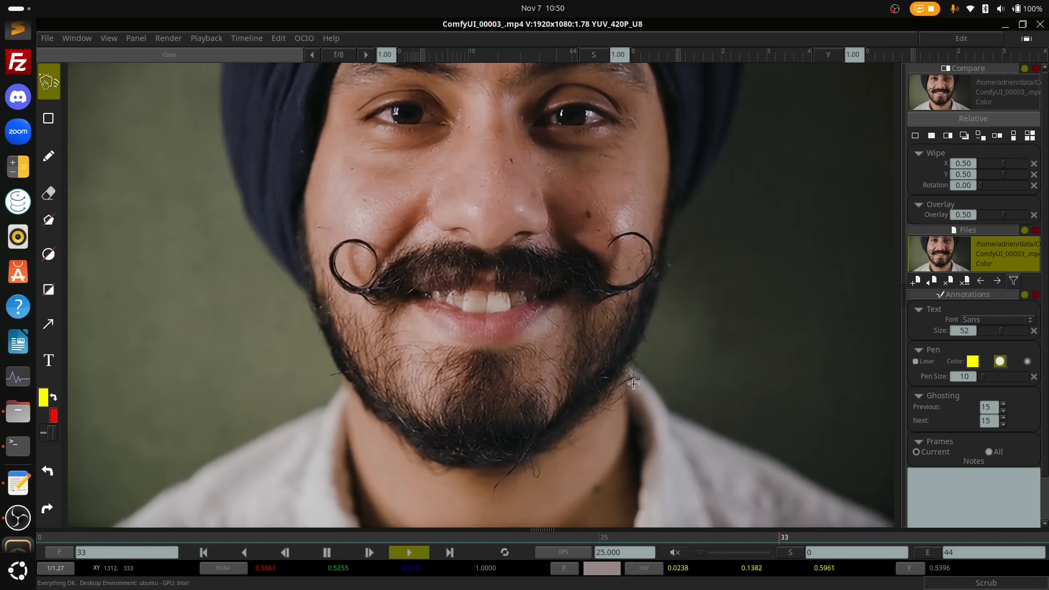
pyautogui.press('Left')
pyautogui.press('Right')
pyautogui.press('Left')
pyautogui.press('Right')
pyautogui.click(1040, 24)
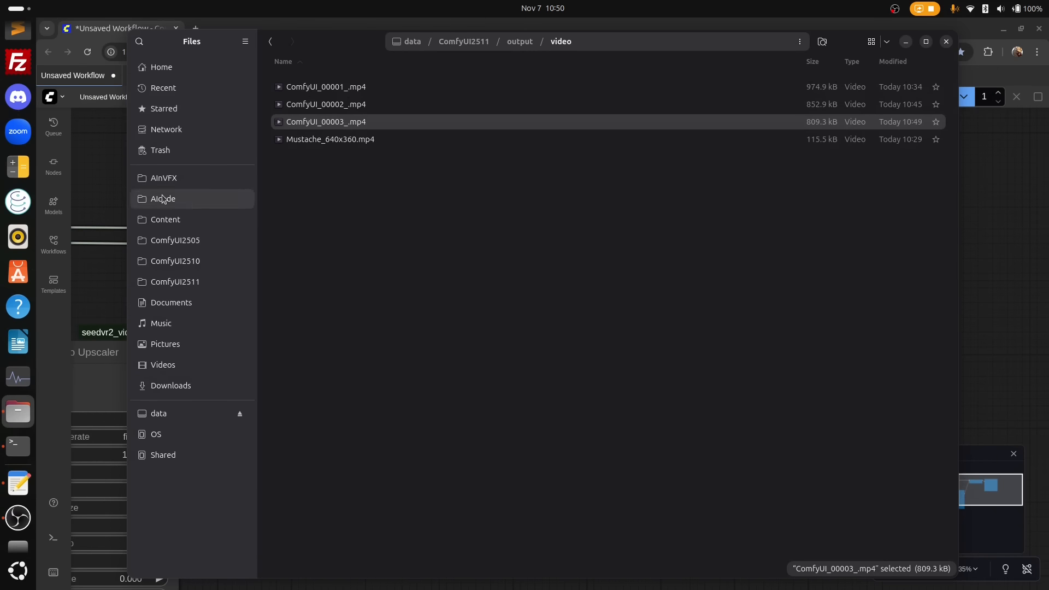
# Return to ComfyUI, set the upscaler's temporal_overlap to 4, rerun the workflow and read the prepend_frames description.
pyautogui.click(122, 21)
pyautogui.moveTo(271, 365); pyautogui.dragTo(648, 230)
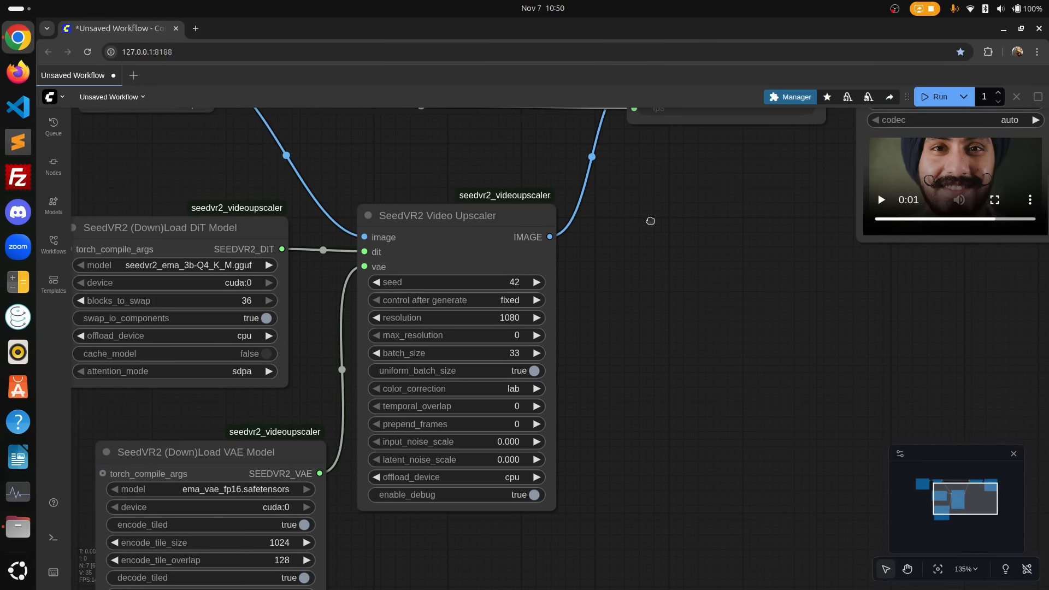
pyautogui.click(511, 404)
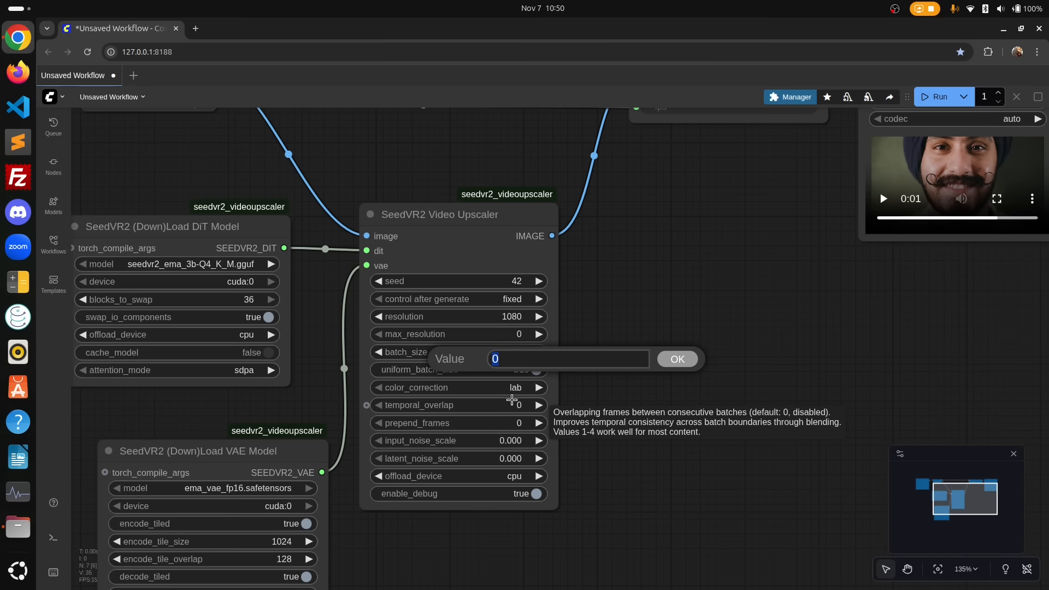
pyautogui.write('4')
pyautogui.press('Return')
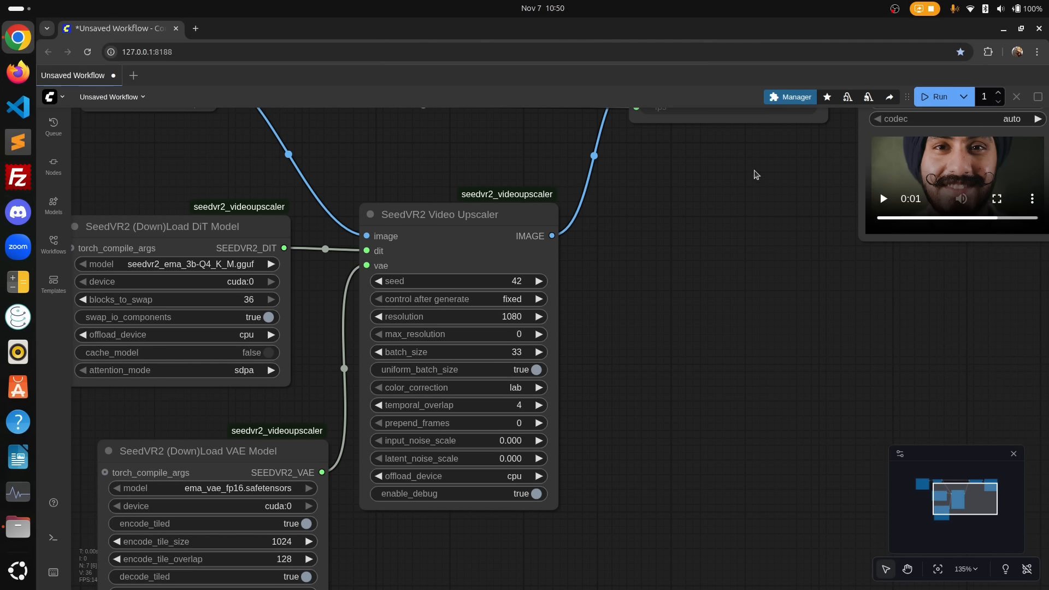
pyautogui.click(935, 96)
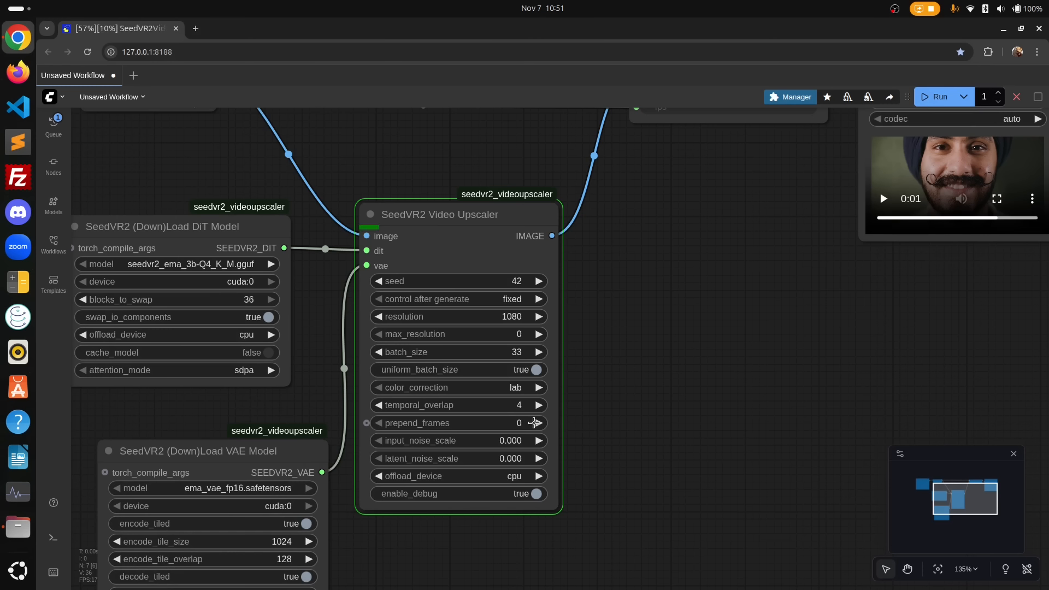
pyautogui.moveTo(534, 423)
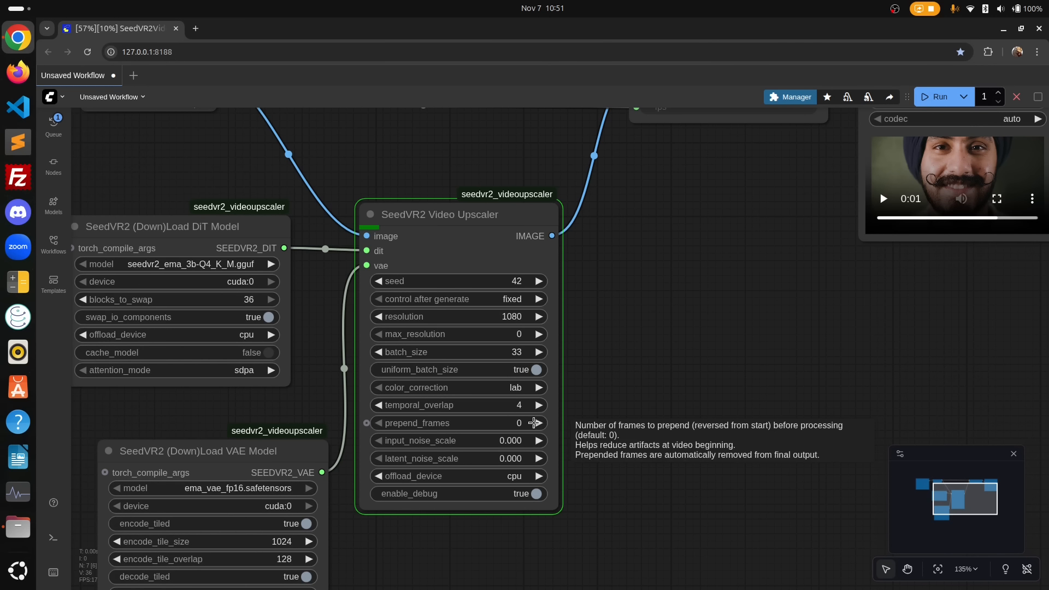
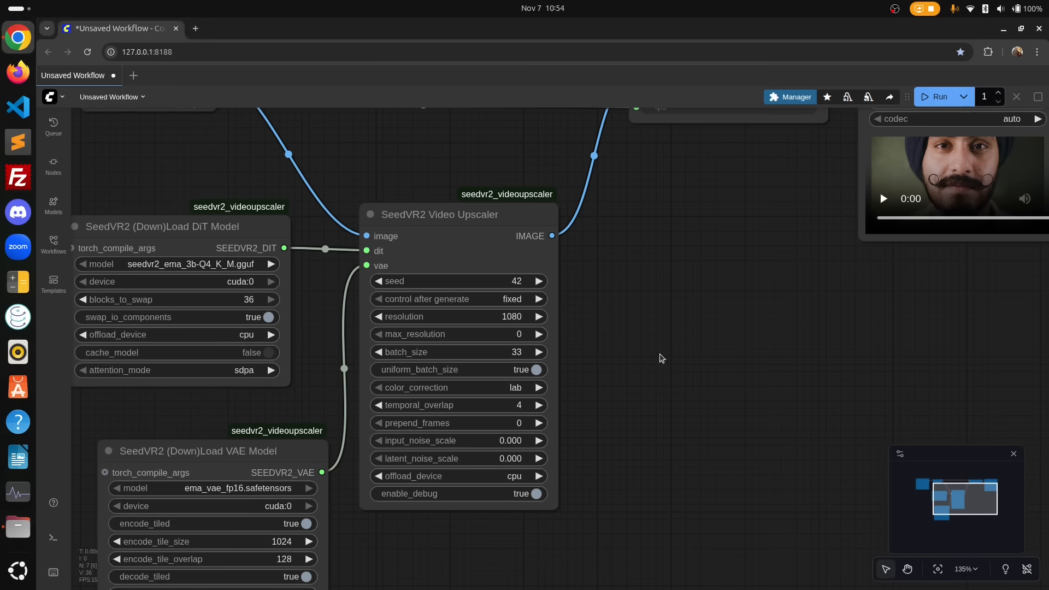
# Duplicate the DiT loader, Video Upscaler, Create Video and Save Video nodes with their input connections and place the copy below the original branch.
pyautogui.scroll(-4, 661, 363)
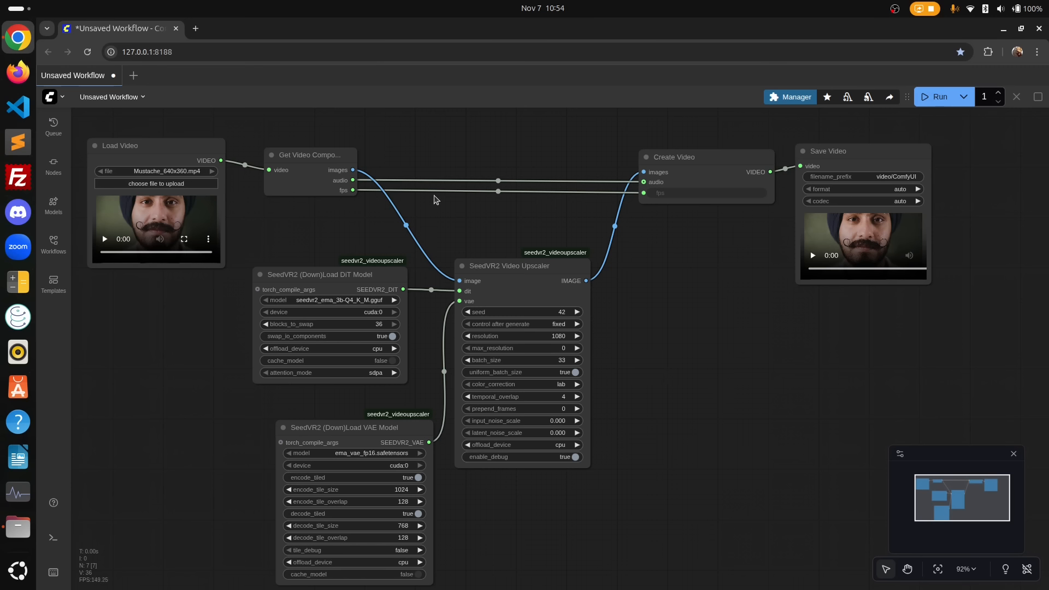
pyautogui.moveTo(985, 159); pyautogui.dragTo(381, 369)
pyautogui.hotkey('ctrl', 'c')
pyautogui.hotkey('ctrl', 'shift', 'v')
pyautogui.scroll(-5, 539, 375)
pyautogui.scroll(-3, 555, 393)
pyautogui.scroll(2, 571, 457)
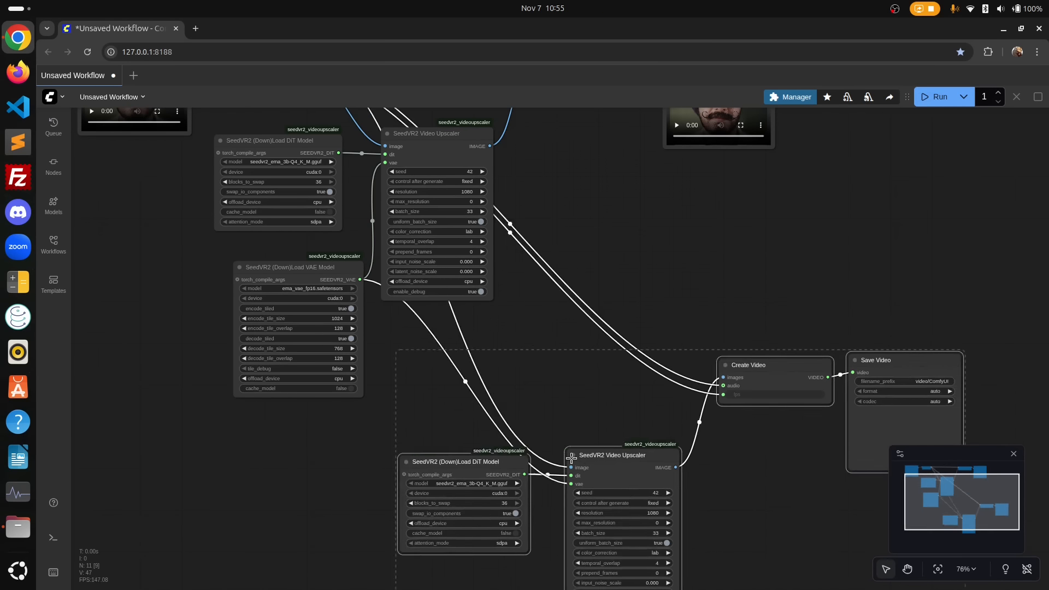
pyautogui.moveTo(571, 457); pyautogui.dragTo(485, 459)
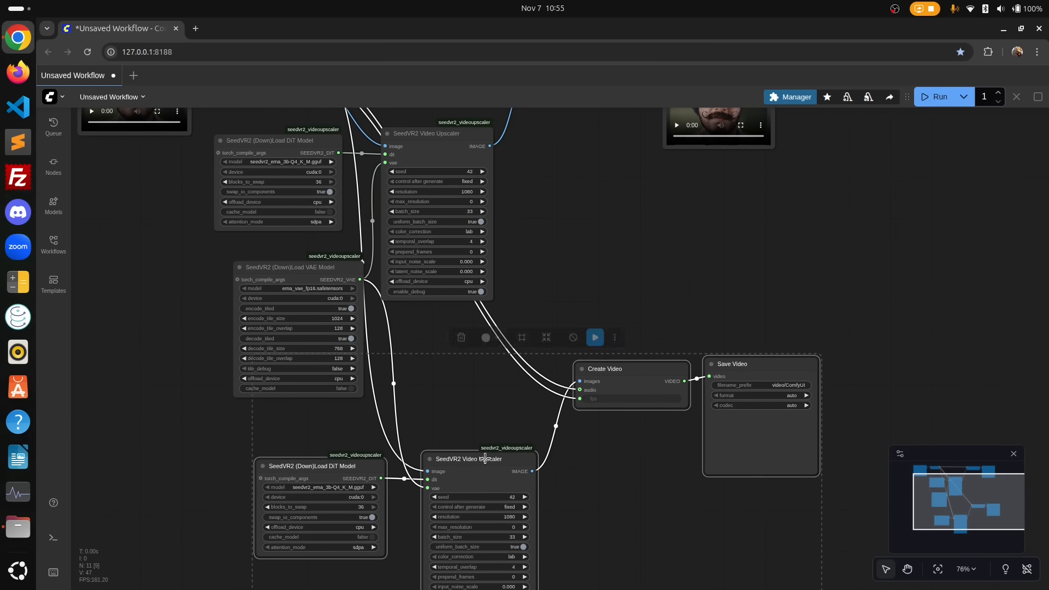
# Paste a second connected copy of the DiT loader, upscaler and video output nodes below the first copy.
pyautogui.moveTo(706, 200); pyautogui.dragTo(568, 377)
pyautogui.hotkey('ctrl', 'shift', 'v')
pyautogui.scroll(-3, 601, 350)
pyautogui.moveTo(415, 164); pyautogui.dragTo(405, 323)
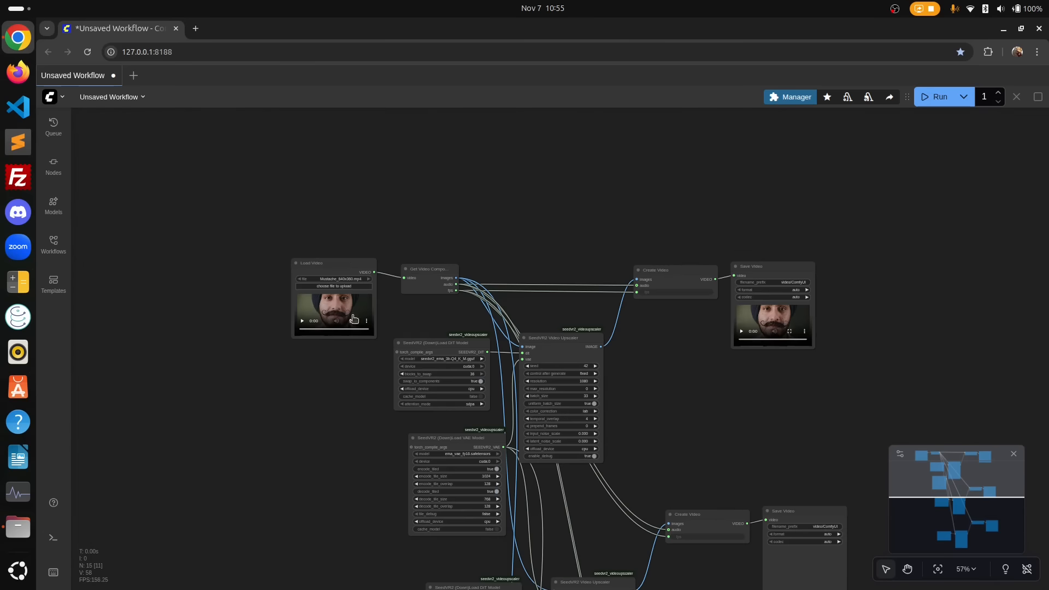
# Append _3bq4 to the Save Video filename prefix of the original branch, giving video/ComfyUI_3bq4.
pyautogui.scroll(15, 350, 306)
pyautogui.moveTo(677, 350); pyautogui.dragTo(331, 144)
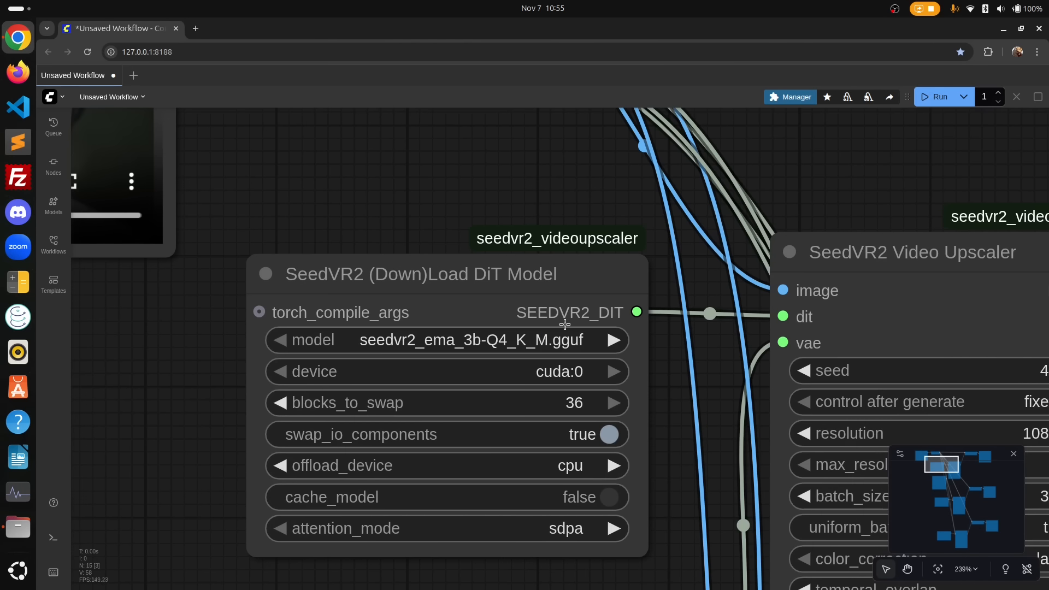
pyautogui.moveTo(712, 192); pyautogui.dragTo(129, 363)
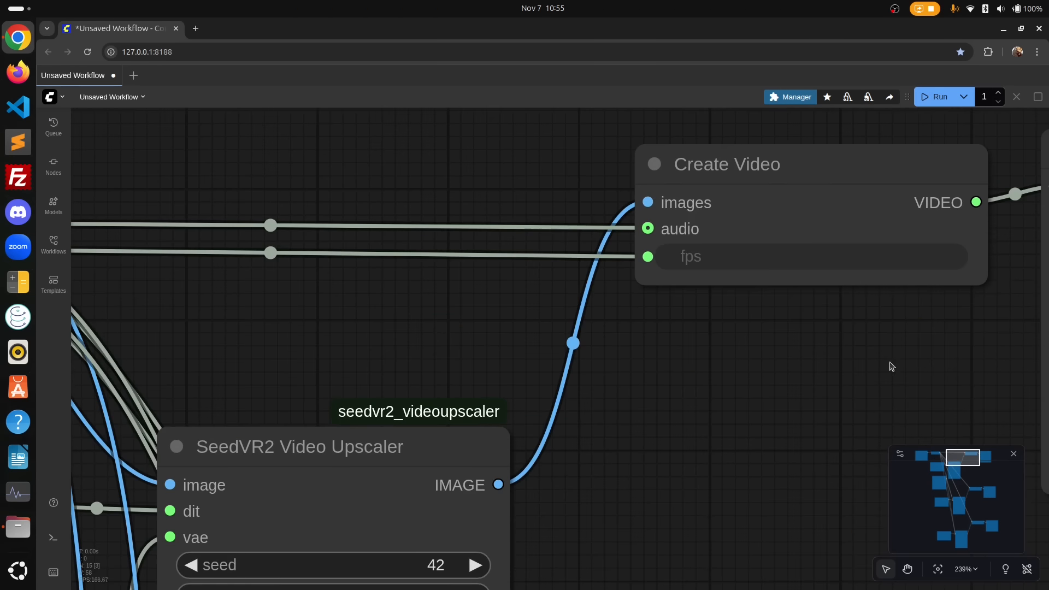
pyautogui.moveTo(928, 357); pyautogui.dragTo(159, 409)
pyautogui.click(395, 269)
pyautogui.click(654, 219)
pyautogui.write('_3bq4')
# Set the middle branch's DiT model to seedvr2_ema_3b_fp16.safetensors and append _3bfp16 to its Save Video filename prefix.
pyautogui.scroll(-13, 655, 220)
pyautogui.moveTo(607, 254); pyautogui.dragTo(627, 341)
pyautogui.moveTo(318, 335); pyautogui.dragTo(428, 214)
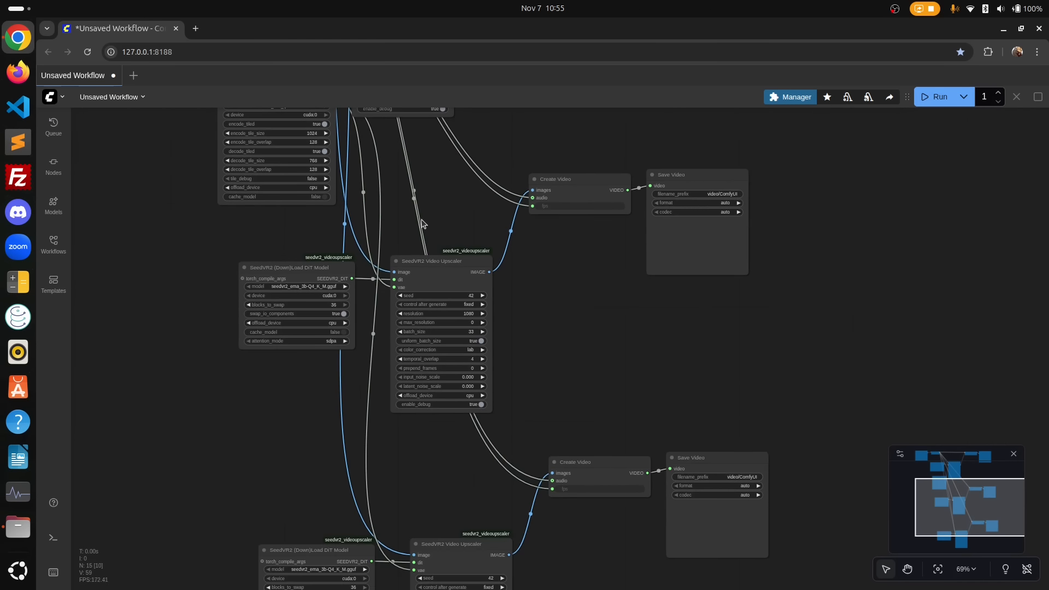
pyautogui.scroll(4, 360, 298)
pyautogui.click(310, 284)
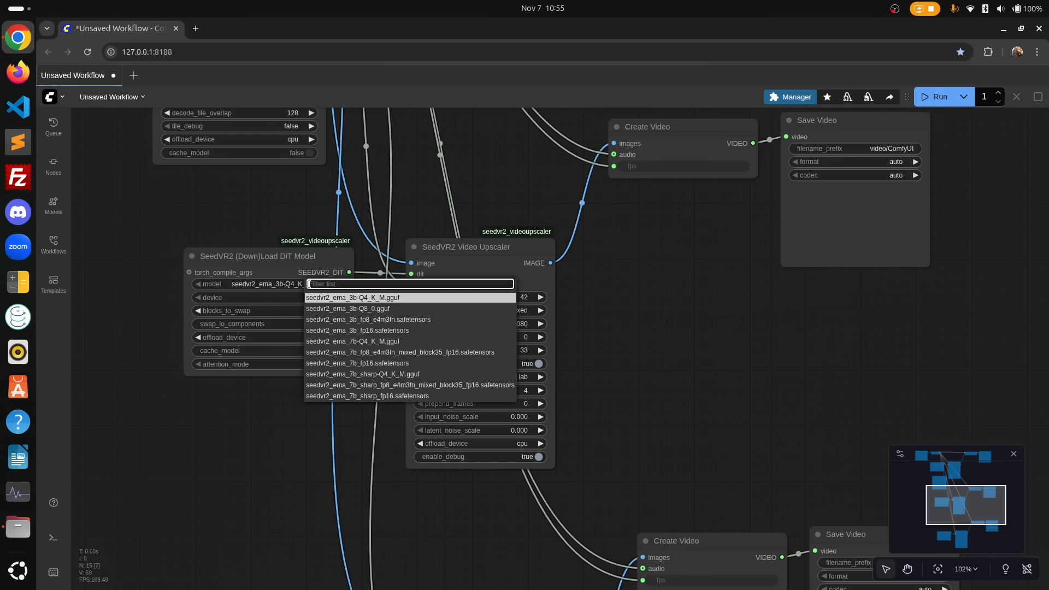
pyautogui.click(330, 330)
pyautogui.moveTo(988, 197); pyautogui.dragTo(751, 325)
pyautogui.click(658, 275)
pyautogui.write('_3bfp')
pyautogui.press('Return')
# Go over the three upscaling branches and run the whole workflow.
pyautogui.scroll(-5, 749, 229)
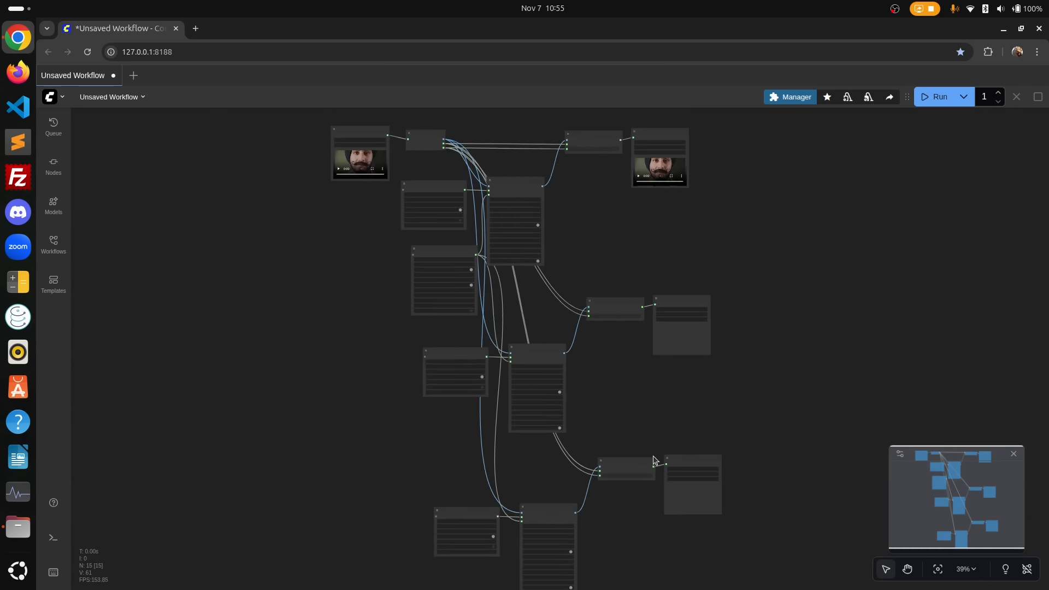
pyautogui.scroll(7, 498, 361)
pyautogui.scroll(-15, 713, 307)
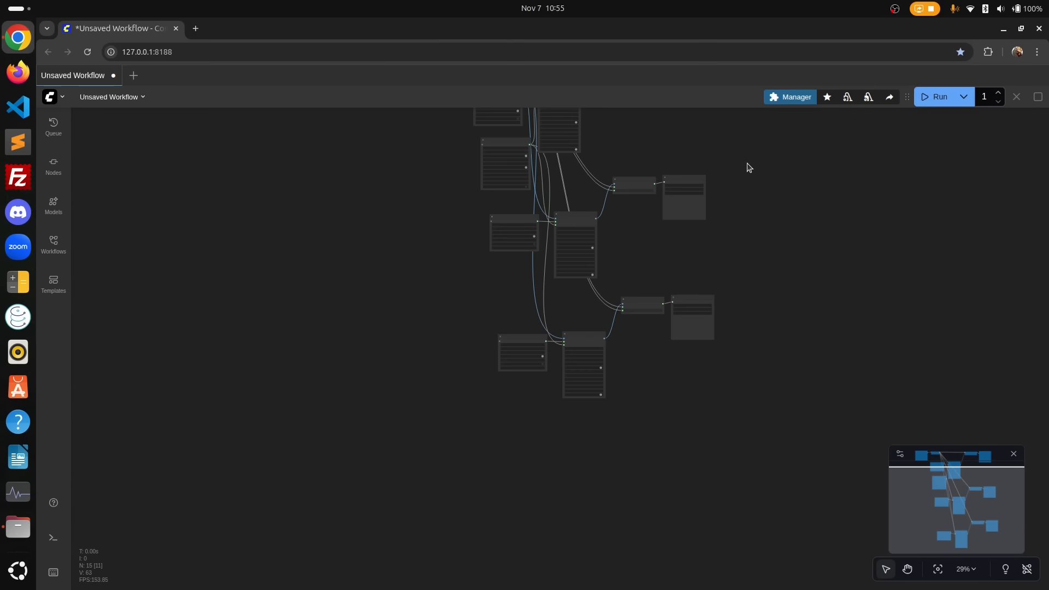
pyautogui.moveTo(749, 159); pyautogui.dragTo(660, 287)
pyautogui.click(933, 99)
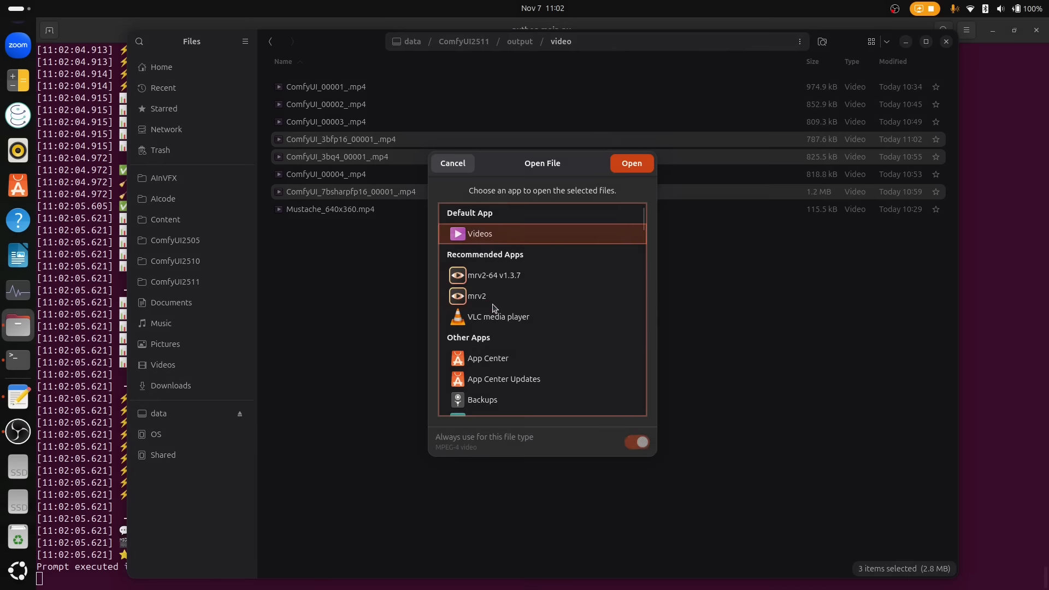
# Open the three selected output videos in mrv2 and set up a wipe comparison of ComfyUI_3bq4_00001_.mp4 against ComfyUI_3bfp16_00001_.mp4.
pyautogui.click(627, 164)
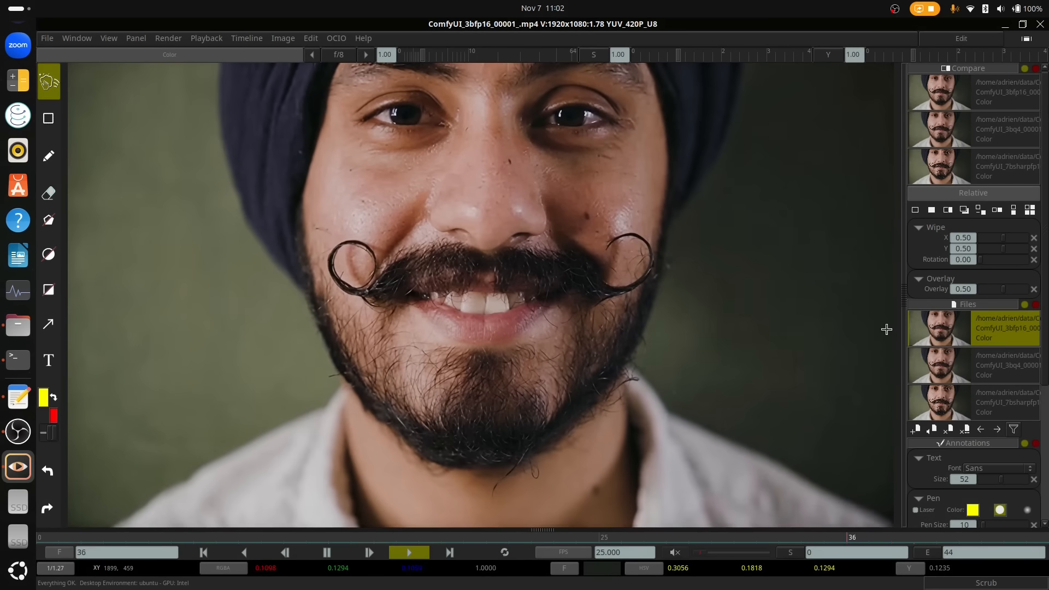
pyautogui.moveTo(904, 323); pyautogui.dragTo(773, 323)
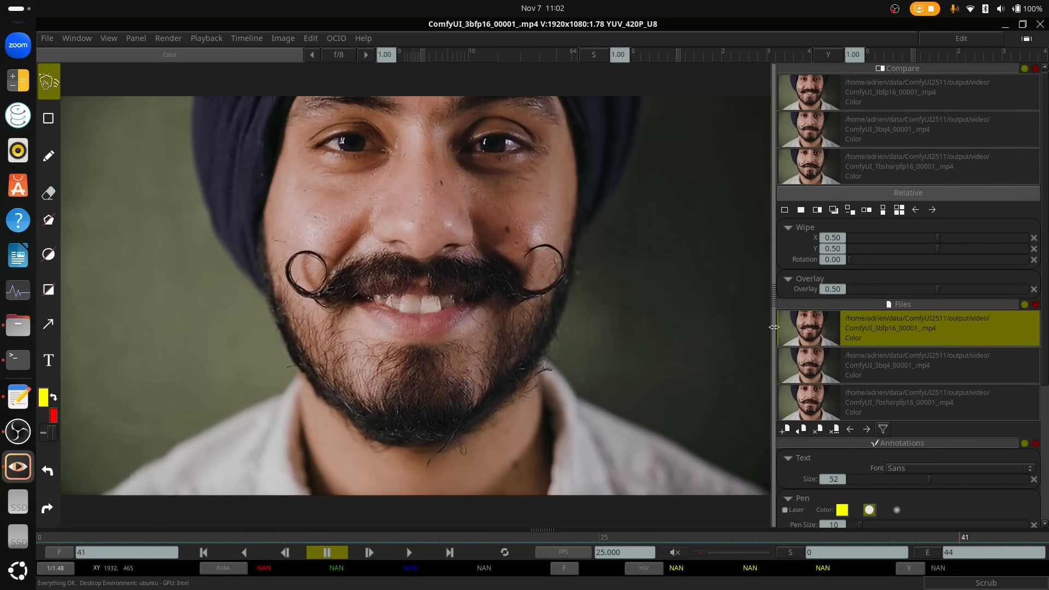
pyautogui.click(889, 366)
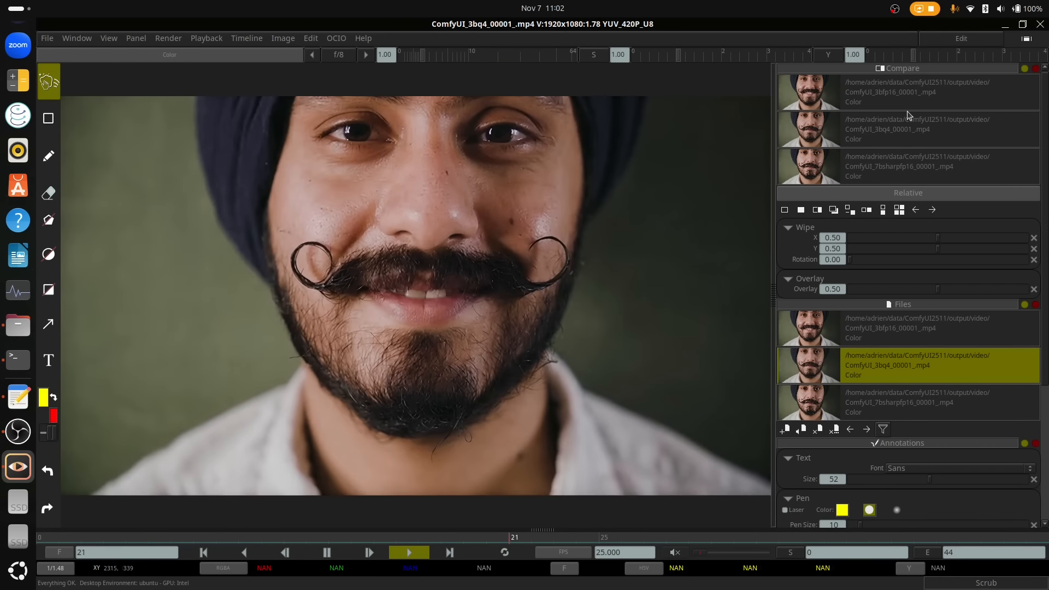
pyautogui.click(891, 92)
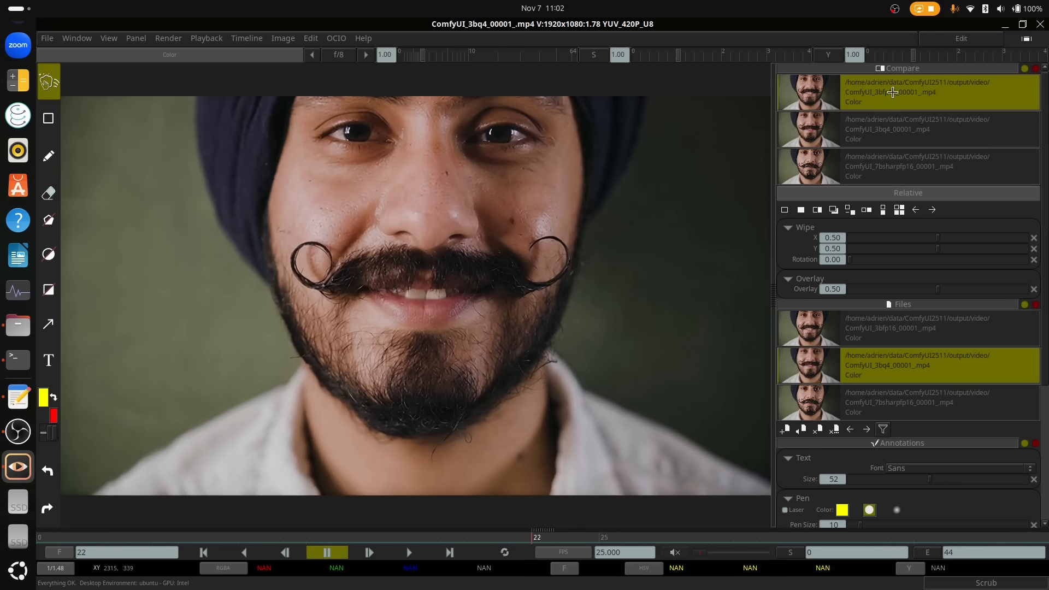
pyautogui.click(818, 213)
# Sweep the wipe line across the face at close range to compare the 3b Q4 and 3b fp16 results, and refit the image.
pyautogui.moveTo(450, 226); pyautogui.dragTo(412, 222)
pyautogui.press('1')
pyautogui.scroll(3, 357, 270)
pyautogui.moveTo(646, 304); pyautogui.dragTo(213, 355)
pyautogui.press('f')
# Compare ComfyUI_3bfp16_00001_.mp4 with ComfyUI_7bsharpfp16_00001_.mp4 using the wipe while playing back the clip.
pyautogui.click(885, 329)
pyautogui.click(885, 167)
pyautogui.moveTo(415, 304)
pyautogui.mouseDown()
pyautogui.moveTo(887, 302)
pyautogui.moveTo(76, 333)
pyautogui.moveTo(164, 330)
pyautogui.moveTo(376, 391)
pyautogui.moveTo(426, 311)
pyautogui.moveTo(355, 321)
pyautogui.moveTo(426, 320)
pyautogui.mouseUp()
pyautogui.press('space')
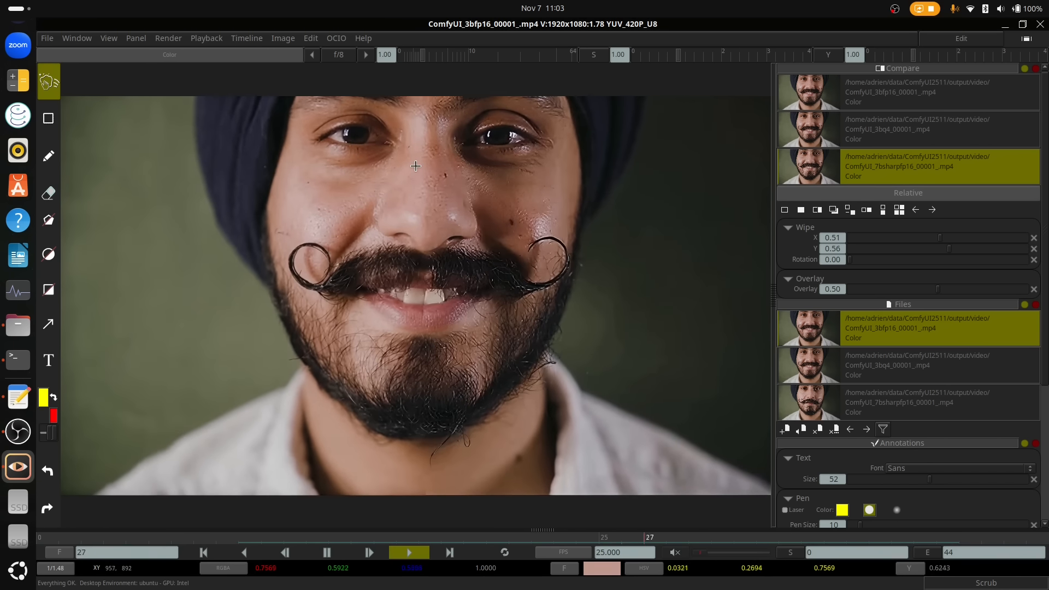
pyautogui.press('space')
# Inspect the skin, moustache and beard detail at frame 39 by wiping between the 3b fp16 and 7b sharp fp16 results.
pyautogui.moveTo(427, 272); pyautogui.dragTo(615, 264)
pyautogui.scroll(2, 432, 290)
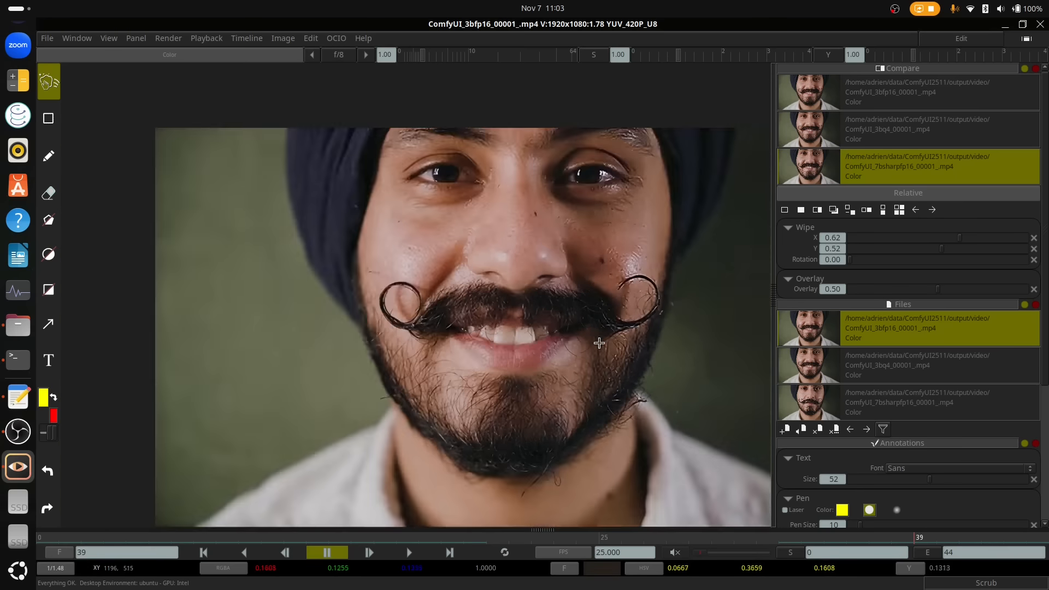
pyautogui.scroll(-1, 602, 344)
pyautogui.scroll(2, 576, 234)
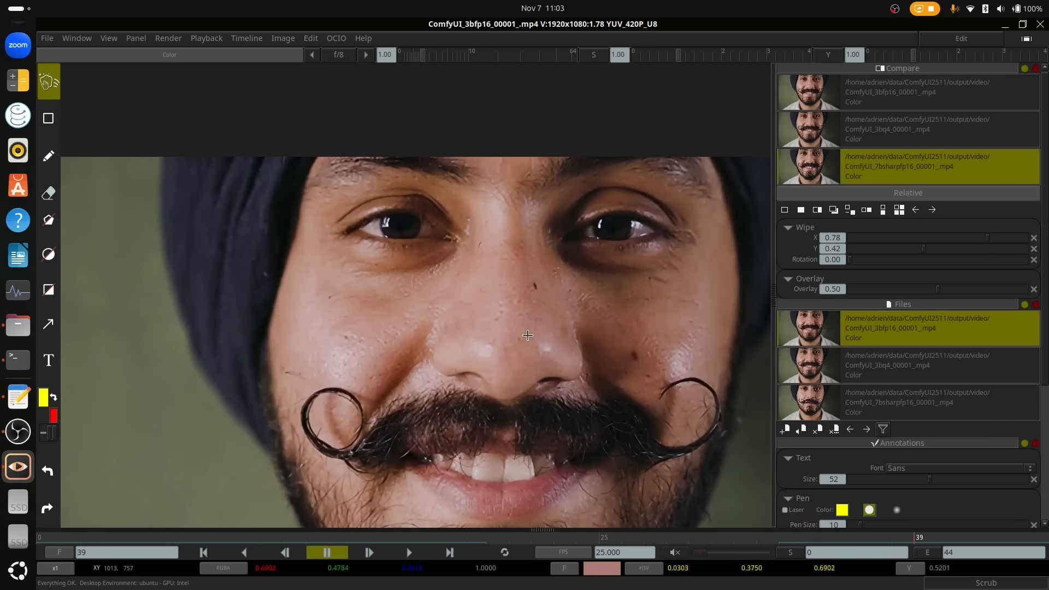
pyautogui.moveTo(465, 329); pyautogui.dragTo(440, 248)
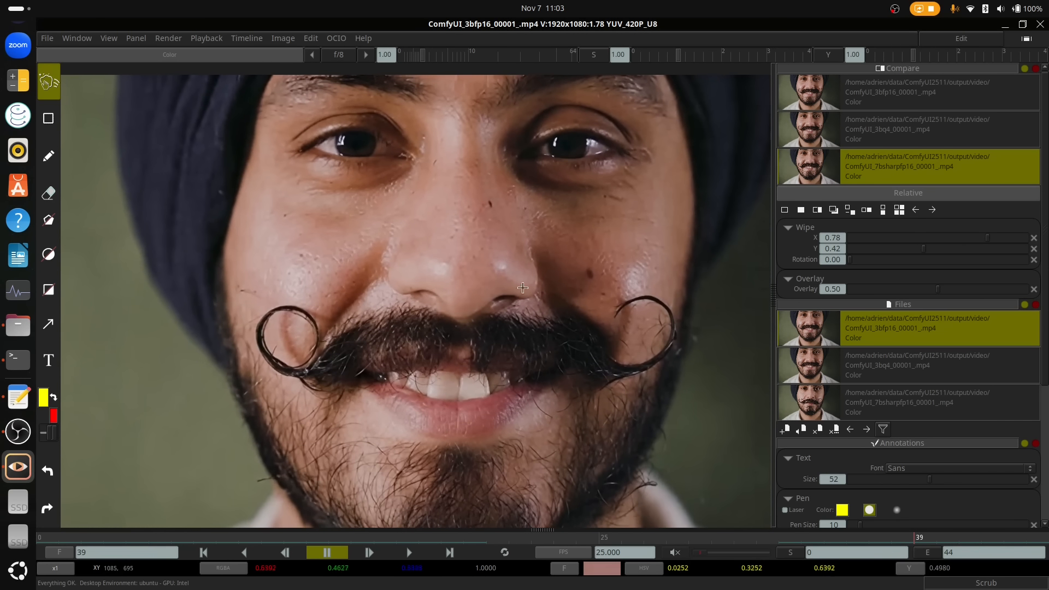
pyautogui.moveTo(594, 270); pyautogui.dragTo(206, 322)
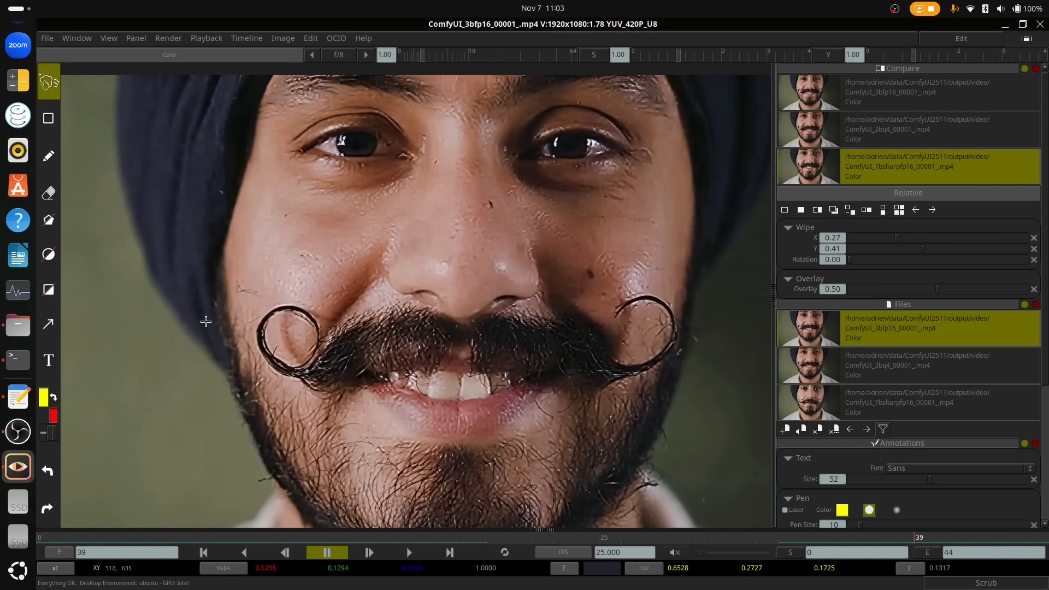
pyautogui.press('space')
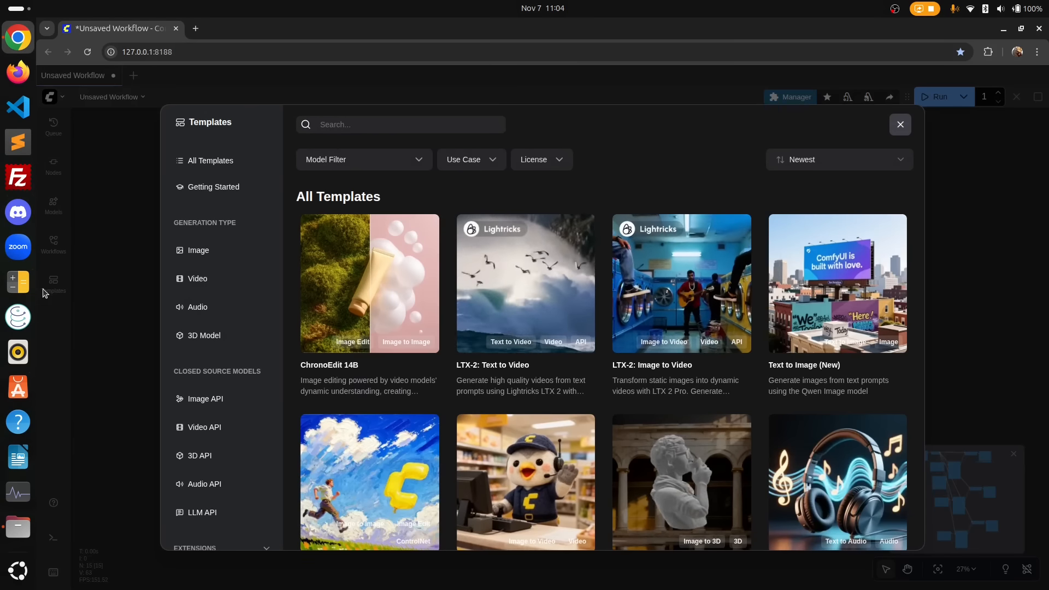
# In ComfyUI, open the SeedVR2_HD_video_upscale template from the seedvr2_videoupscaler extension and load Mustache_640x360.mp4 as its input video.
pyautogui.scroll(-2, 229, 524)
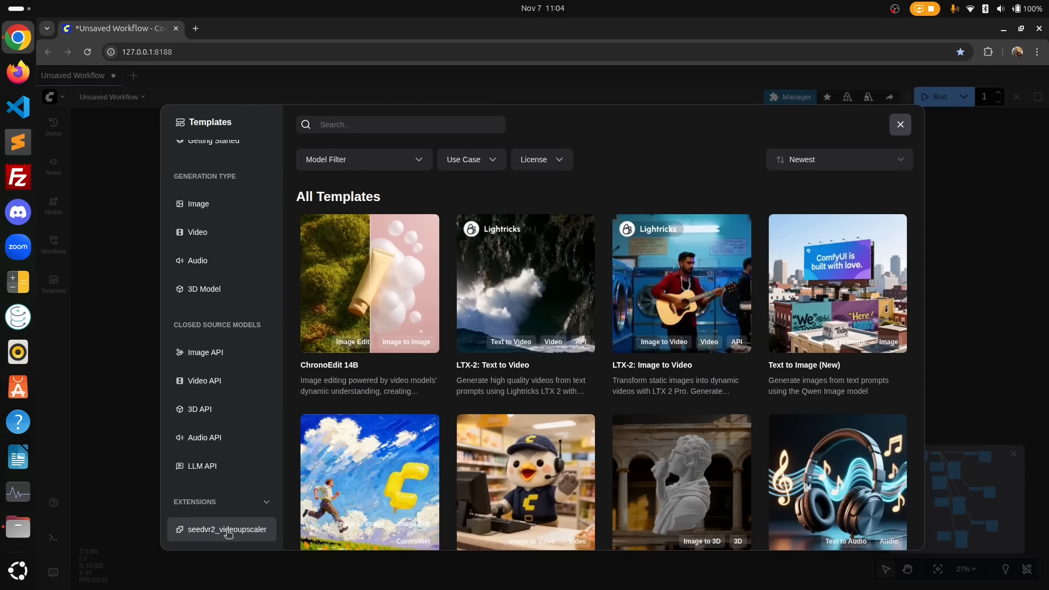
pyautogui.click(229, 533)
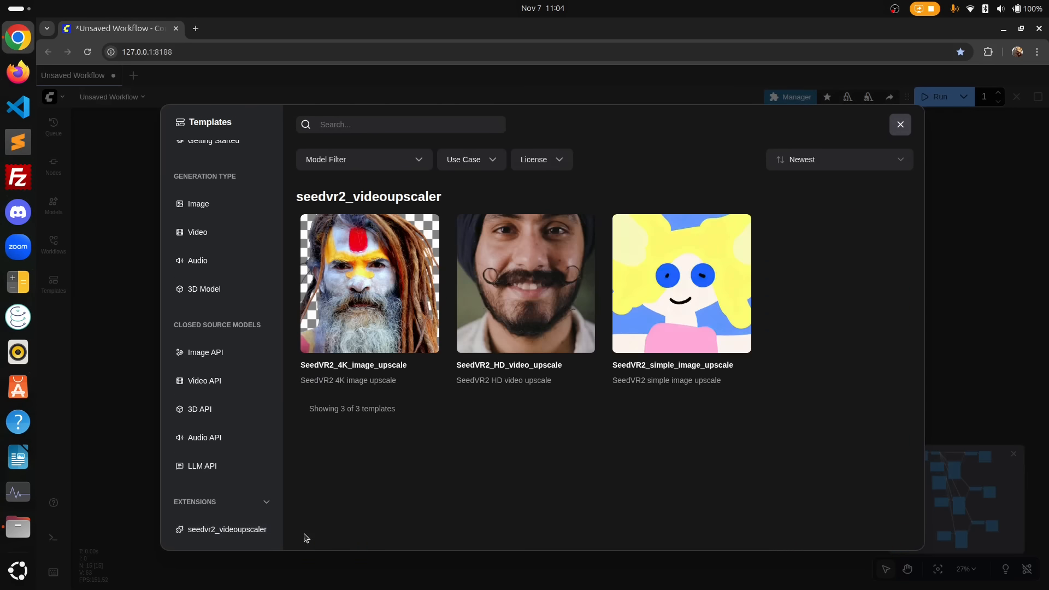
pyautogui.click(534, 294)
pyautogui.click(380, 289)
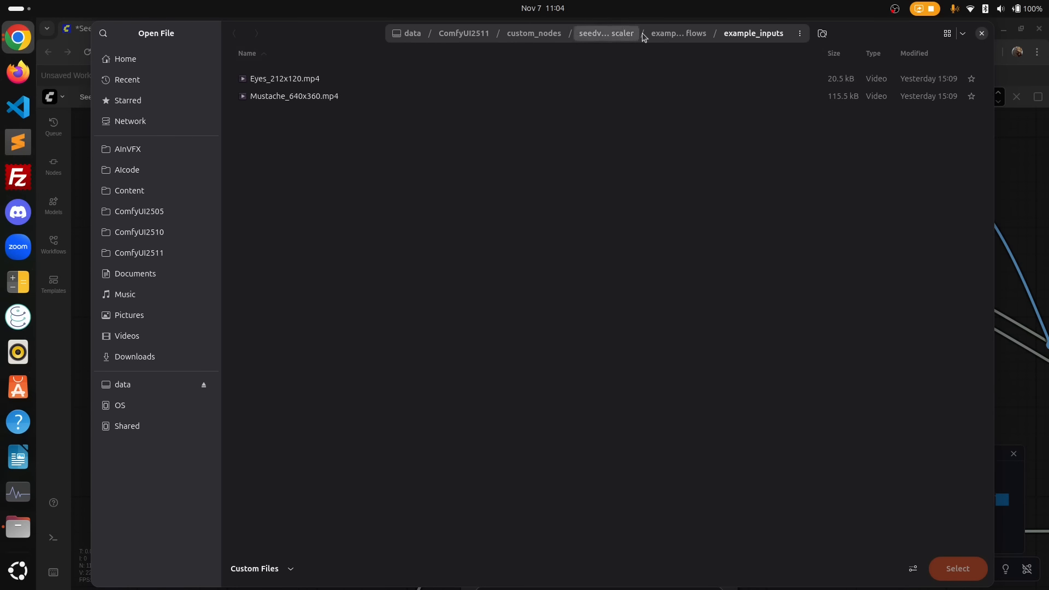
pyautogui.doubleClick(294, 96)
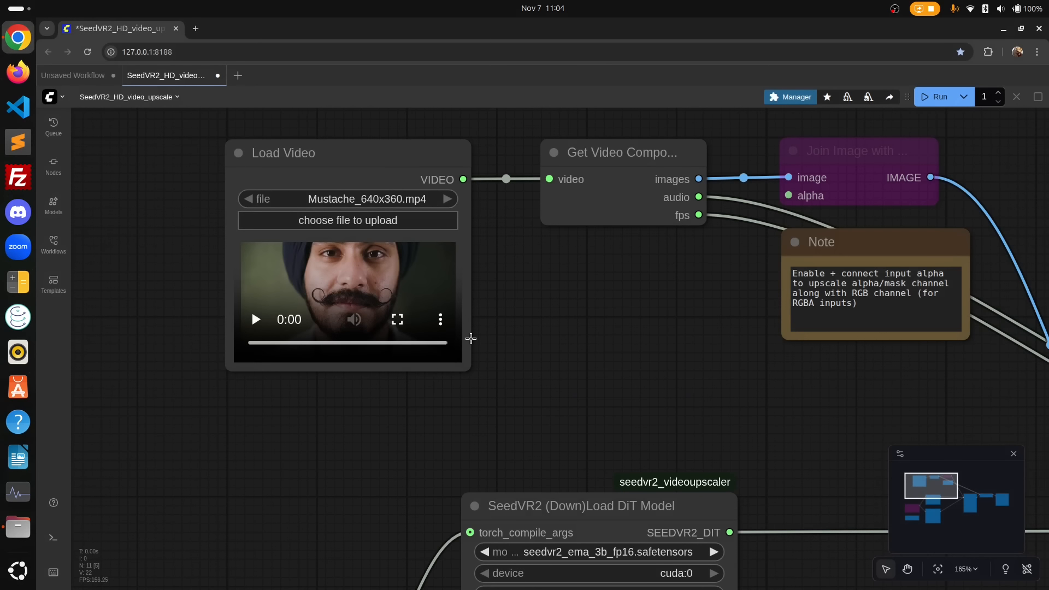
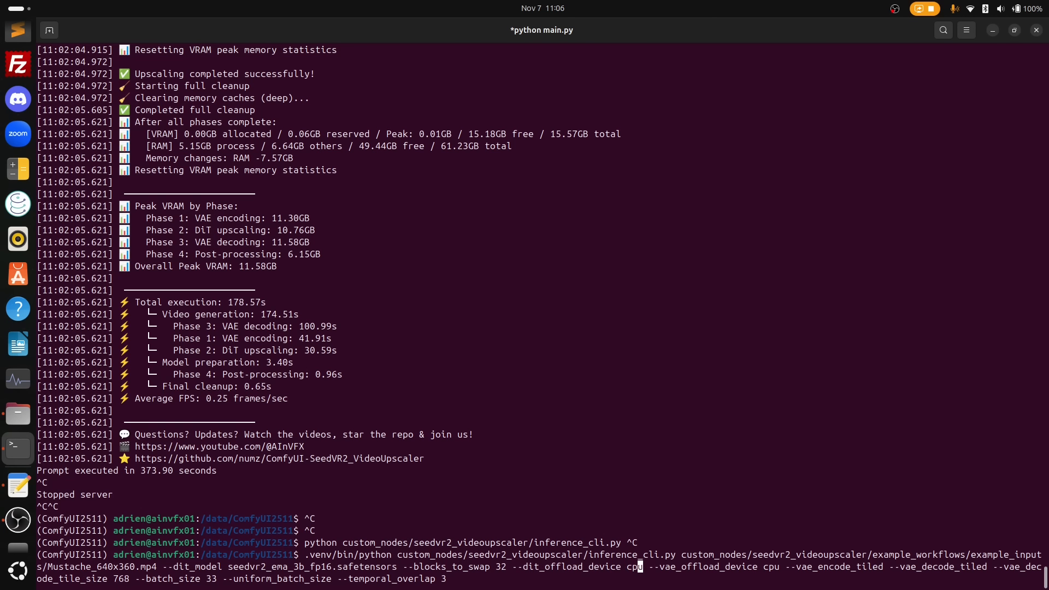
# In the terminal, change --temporal_overlap to 4 in the inference_cli.py command for Mustache_640x360.mp4 and run it.
pyautogui.press('Right')
pyautogui.press('Right')
pyautogui.press('Right')
pyautogui.press('Right')
pyautogui.press('Right')
pyautogui.press('Right')
pyautogui.press('Right')
pyautogui.press('Right')
pyautogui.press('Right')
pyautogui.press('Right')
pyautogui.press('Right')
pyautogui.press('Right')
pyautogui.press('Right')
pyautogui.press('Right')
pyautogui.press('Right')
pyautogui.press('Right')
pyautogui.press('Right')
pyautogui.press('Right')
pyautogui.press('Right')
pyautogui.press('Right')
pyautogui.press('Right')
pyautogui.press('Right')
pyautogui.press('Right')
pyautogui.press('Right')
pyautogui.press('Right')
pyautogui.press('Right')
pyautogui.press('Right')
pyautogui.press('Right')
pyautogui.press('Right')
pyautogui.press('Right')
pyautogui.press('Right')
pyautogui.press('Right')
pyautogui.press('Right')
pyautogui.press('Right')
pyautogui.press('Right')
pyautogui.press('Right')
pyautogui.press('Right')
pyautogui.press('Right')
pyautogui.press('Right')
pyautogui.press('Right')
pyautogui.press('Right')
pyautogui.press('Right')
pyautogui.press('Right')
pyautogui.press('Right')
pyautogui.press('Right')
pyautogui.press('Right')
pyautogui.press('Right')
pyautogui.press('Right')
pyautogui.press('Right')
pyautogui.press('Right')
pyautogui.press('Right')
pyautogui.press('Right')
pyautogui.press('Right')
pyautogui.press('Right')
pyautogui.press('Right')
pyautogui.press('Right')
pyautogui.press('Right')
pyautogui.press('Right')
pyautogui.press('Right')
pyautogui.press('Right')
pyautogui.press('Right')
pyautogui.press('Right')
pyautogui.press('Right')
pyautogui.press('Right')
pyautogui.press('Right')
pyautogui.press('Right')
pyautogui.press('Right')
pyautogui.press('Right')
pyautogui.press('Right')
pyautogui.press('Right')
pyautogui.press('Right')
pyautogui.press('Right')
pyautogui.press('Right')
pyautogui.press('Right')
pyautogui.press('Right')
pyautogui.press('Right')
pyautogui.press('Right')
pyautogui.press('Right')
pyautogui.press('Right')
pyautogui.press('Right')
pyautogui.press('Right')
pyautogui.press('Right')
pyautogui.press('Right')
pyautogui.press('Right')
pyautogui.press('Right')
pyautogui.press('Right')
pyautogui.press('Right')
pyautogui.press('Right')
pyautogui.press('Right')
pyautogui.press('Right')
pyautogui.press('Right')
pyautogui.press('Right')
pyautogui.press('Right')
pyautogui.press('Right')
pyautogui.press('Right')
pyautogui.press('Right')
pyautogui.press('Right')
pyautogui.press('Right')
pyautogui.press('Right')
pyautogui.press('Right')
pyautogui.press('Right')
pyautogui.press('Right')
pyautogui.press('Right')
pyautogui.press('Right')
pyautogui.press('Right')
pyautogui.press('Right')
pyautogui.press('Right')
pyautogui.press('Right')
pyautogui.press('Right')
pyautogui.press('Right')
pyautogui.press('Right')
pyautogui.press('Right')
pyautogui.press('Right')
pyautogui.press('Right')
pyautogui.press('Right')
pyautogui.press('Right')
pyautogui.press('Right')
pyautogui.press('Right')
pyautogui.press('Right')
pyautogui.press('Right')
pyautogui.press('Right')
pyautogui.press('Right')
pyautogui.press('Right')
pyautogui.press('Right')
pyautogui.press('Right')
pyautogui.press('Right')
pyautogui.press('Right')
pyautogui.press('Right')
pyautogui.press('Right')
pyautogui.press('Right')
pyautogui.press('Right')
pyautogui.press('Right')
pyautogui.press('BackSpace')
pyautogui.write('4')
pyautogui.press('Return')
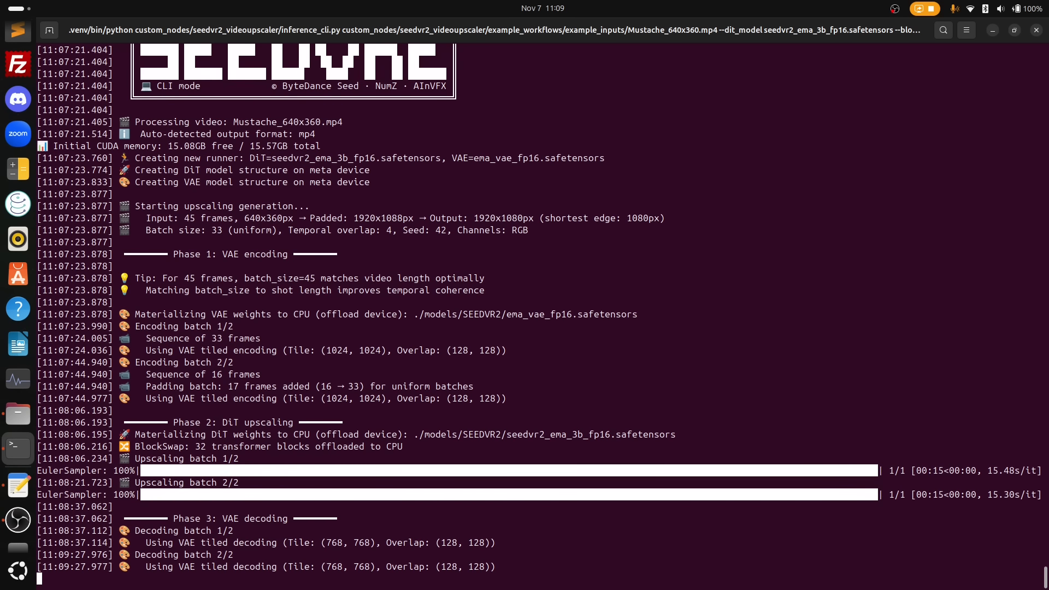
# Open the upscaled result output/Mustache_640x360_upscaled.mp4 in mrv2 from the terminal.
pyautogui.write('mrv2')
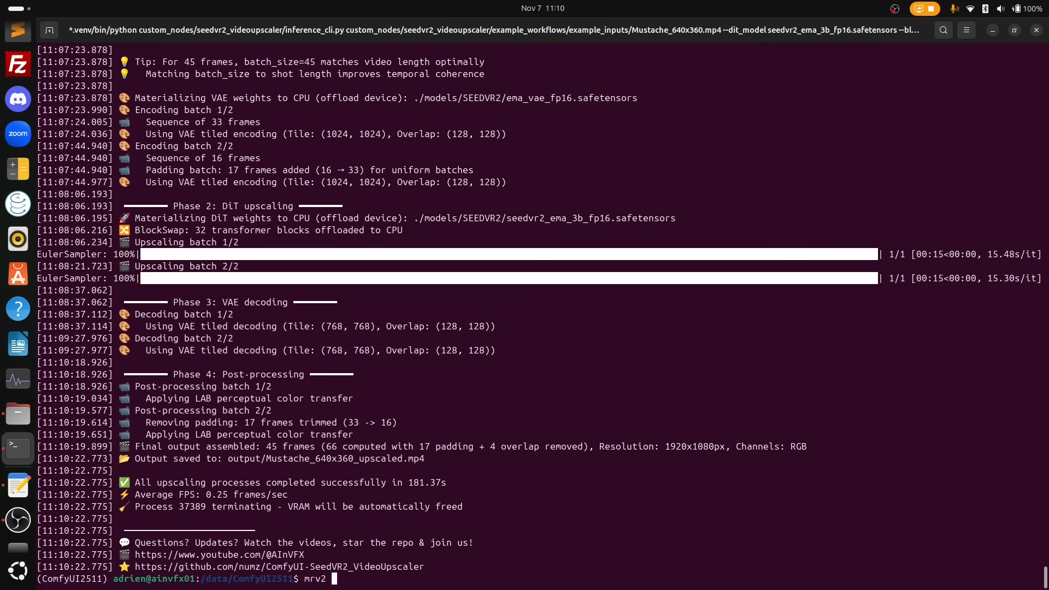
pyautogui.doubleClick(367, 459)
pyautogui.rightClick(385, 454)
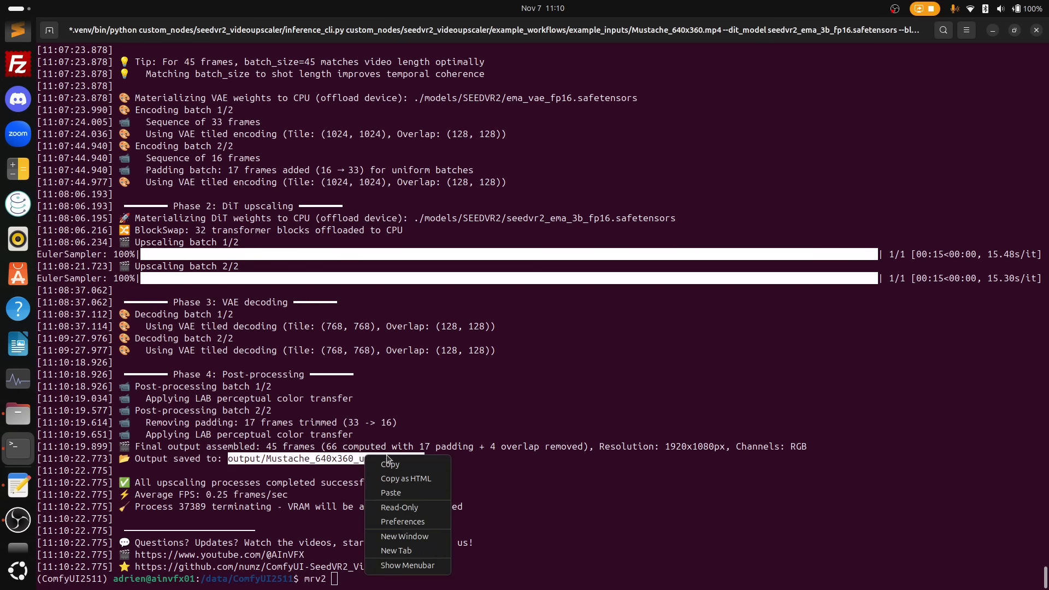
pyautogui.click(437, 506)
pyautogui.press('Return')
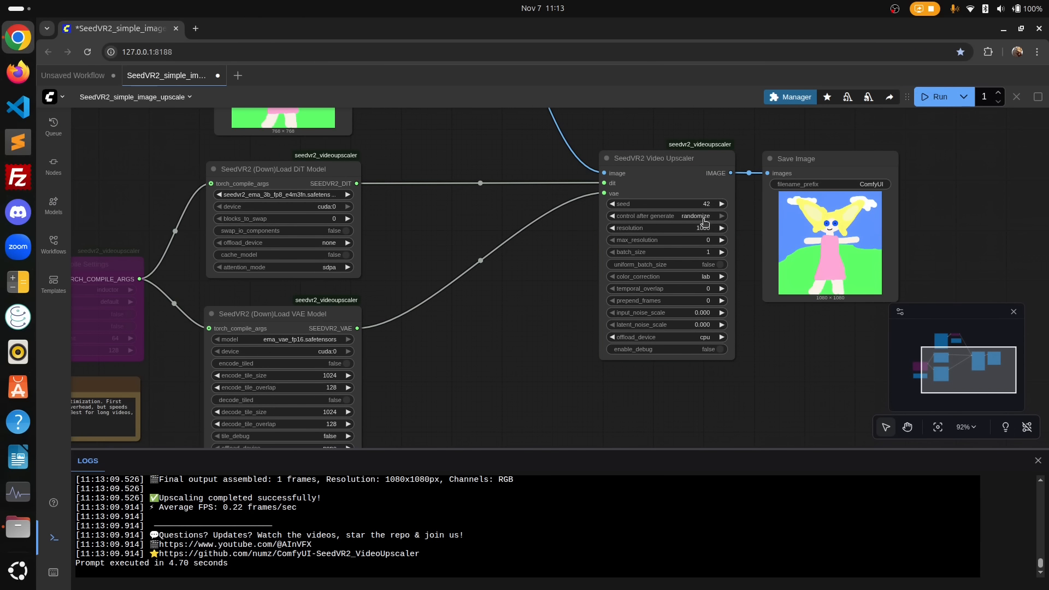
# In ComfyUI, set the SeedVR2 Video Upscaler's control after generate to fixed and its seed to 43.
pyautogui.click(696, 216)
pyautogui.click(705, 221)
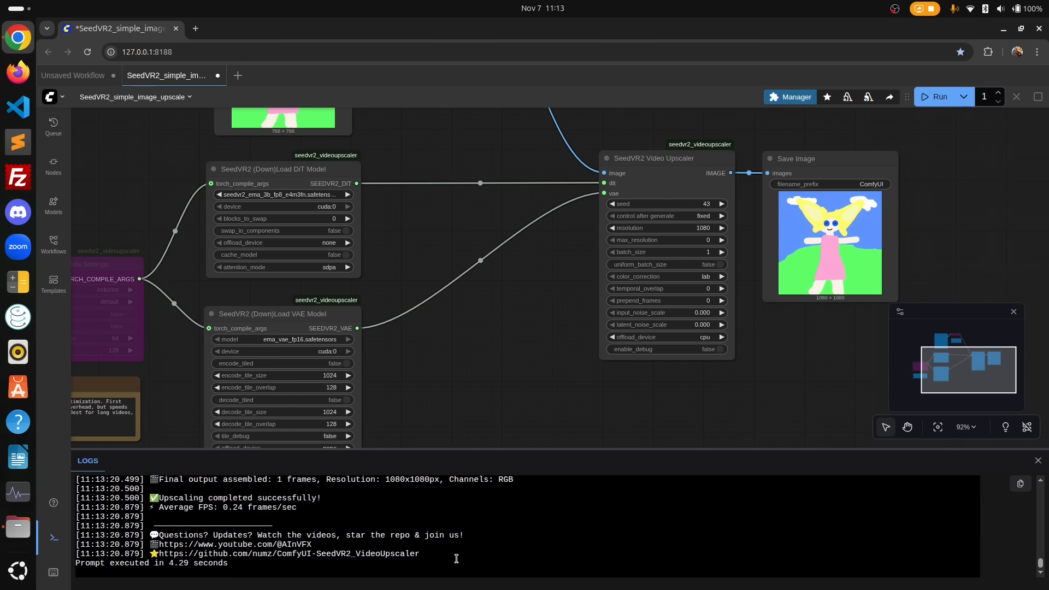
# Add a RepeatImageBatch node and wire it between the Load Image output and the SeedVR2 Video Upscaler's image input.
pyautogui.moveTo(459, 153); pyautogui.dragTo(503, 363)
pyautogui.doubleClick(453, 180)
pyautogui.write('b')
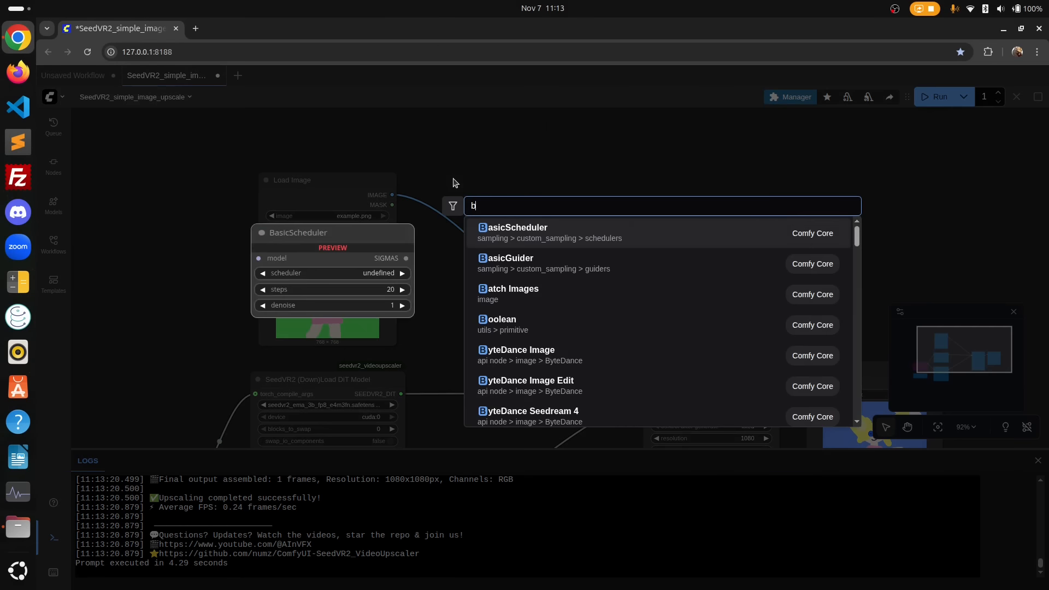
pyautogui.write('atch')
pyautogui.click(515, 292)
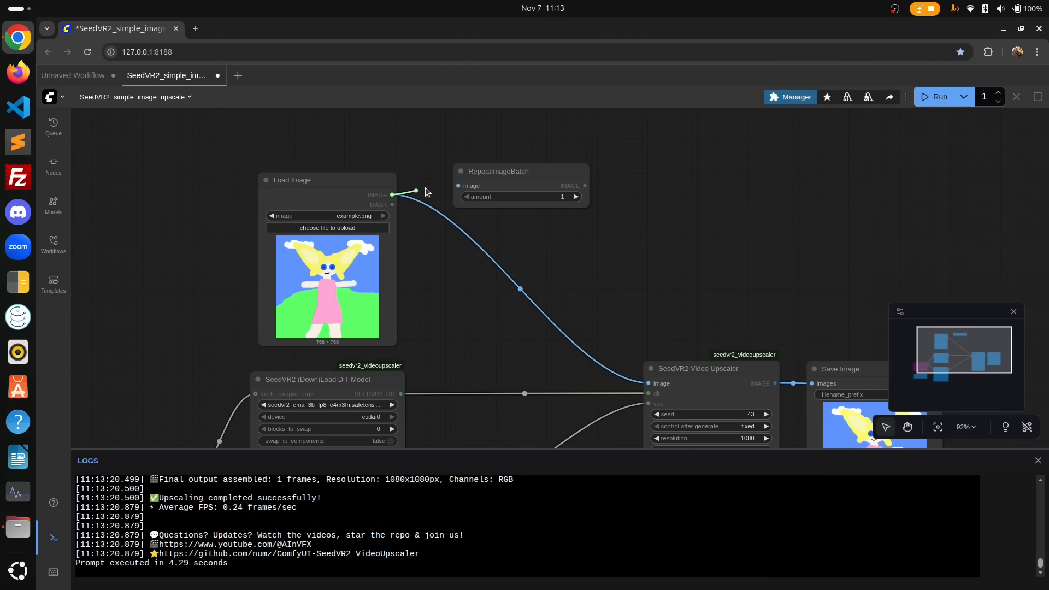
pyautogui.moveTo(392, 195); pyautogui.dragTo(459, 186)
pyautogui.moveTo(584, 185); pyautogui.dragTo(648, 383)
pyautogui.moveTo(519, 171); pyautogui.dragTo(488, 194)
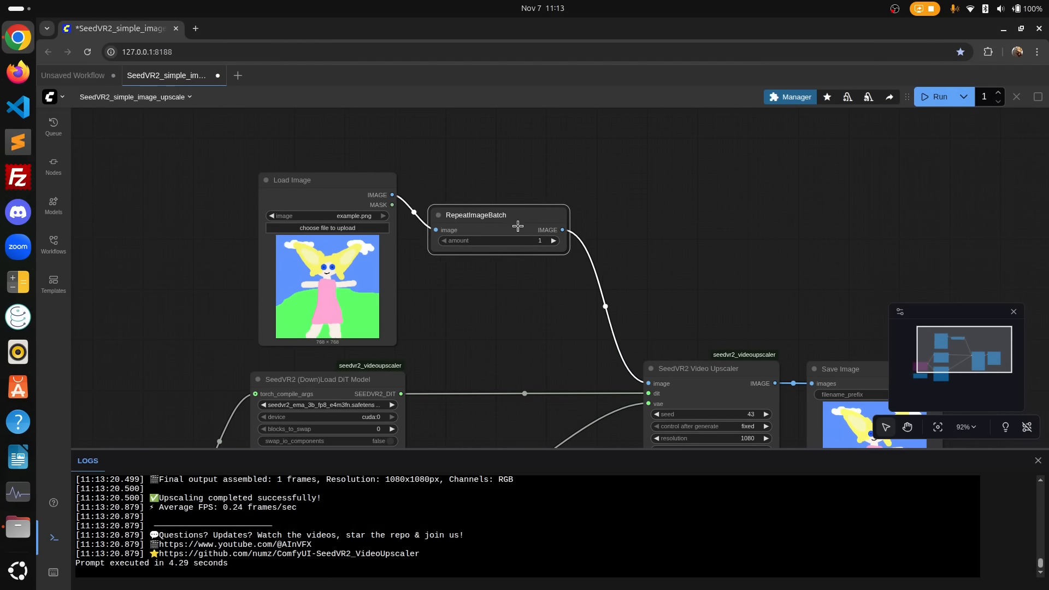
# Run the workflow with the RepeatImageBatch amount set to 5 and review the batch entries in the execution log.
pyautogui.click(530, 219)
pyautogui.write('5')
pyautogui.press('Return')
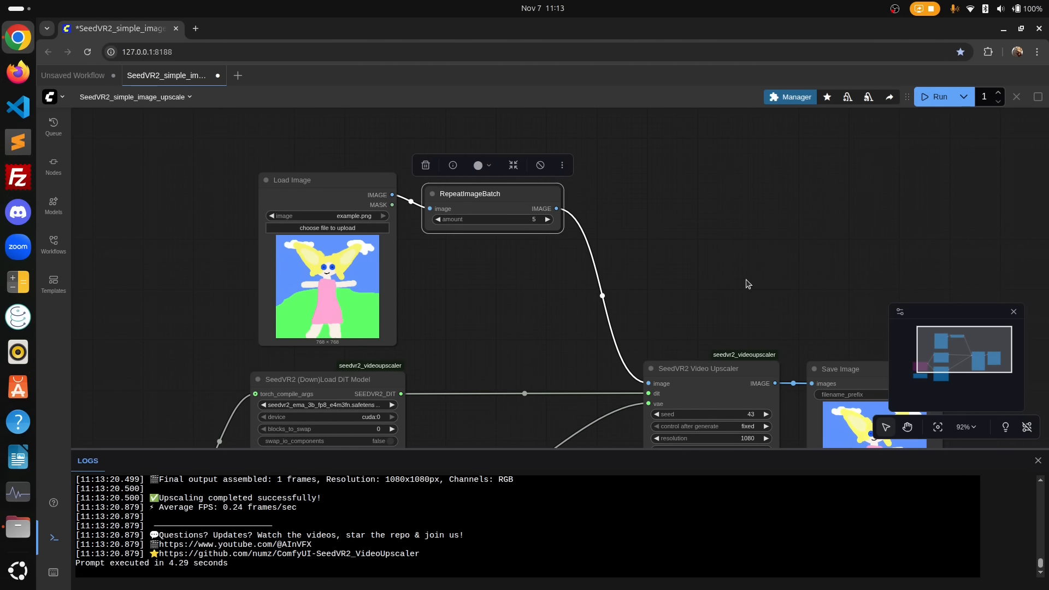
pyautogui.scroll(-5, 749, 284)
pyautogui.hscroll(4, 749, 285)
pyautogui.click(938, 98)
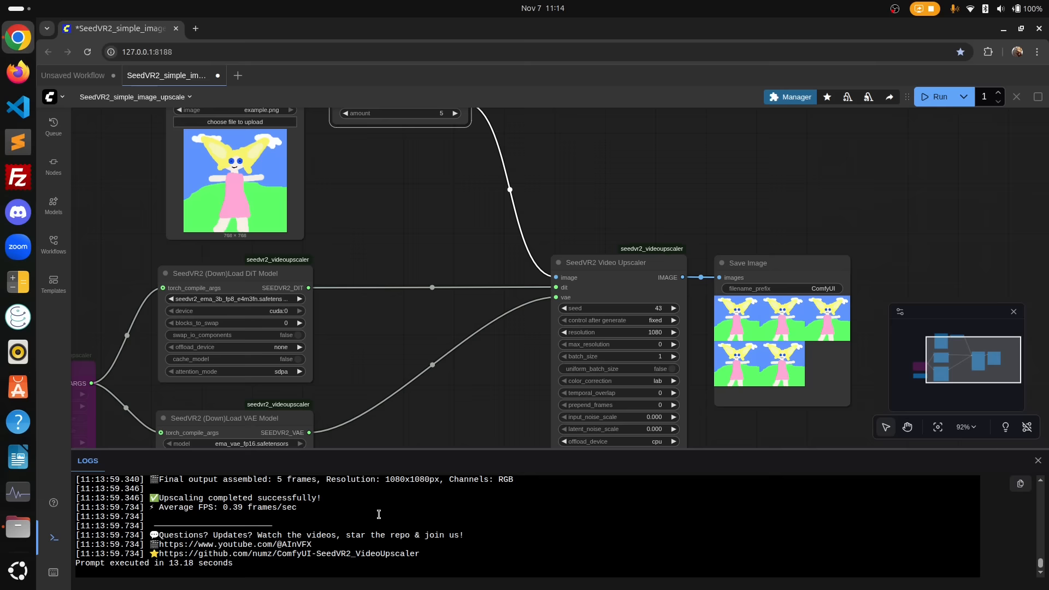
pyautogui.scroll(5, 379, 511)
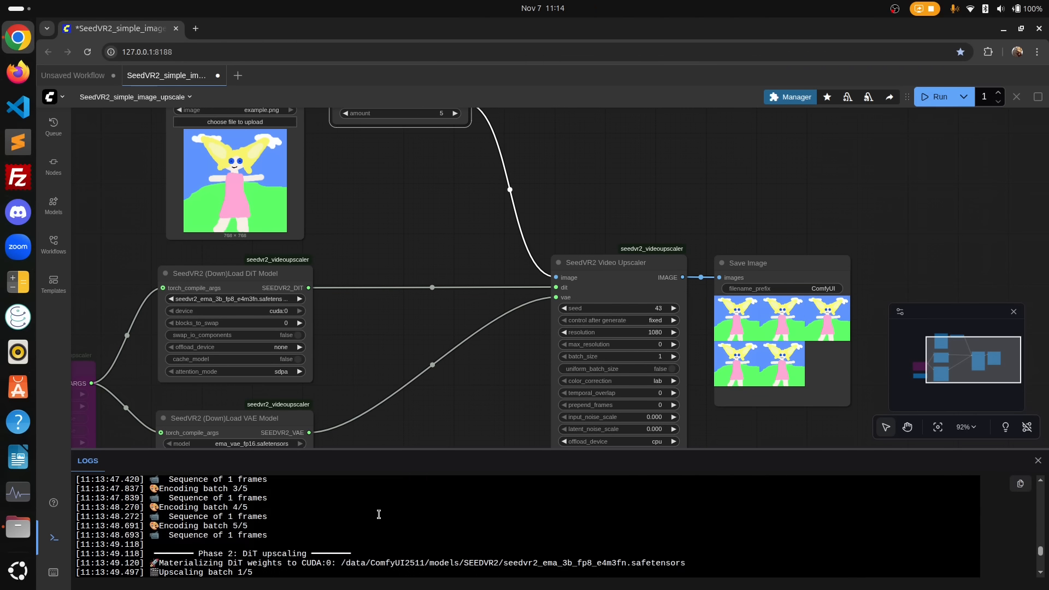
pyautogui.scroll(-2, 378, 514)
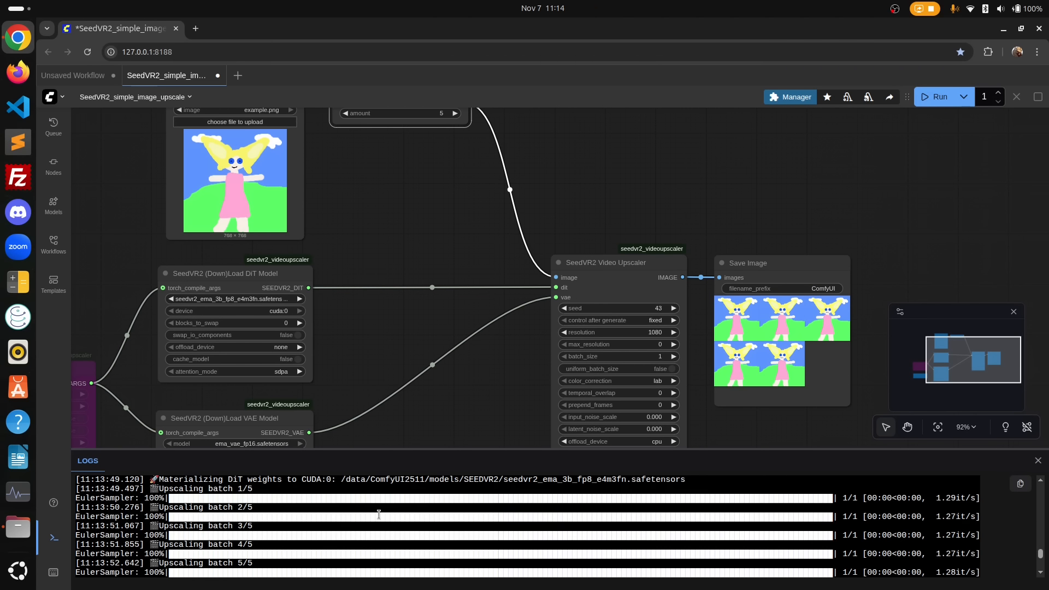
pyautogui.scroll(-3, 383, 541)
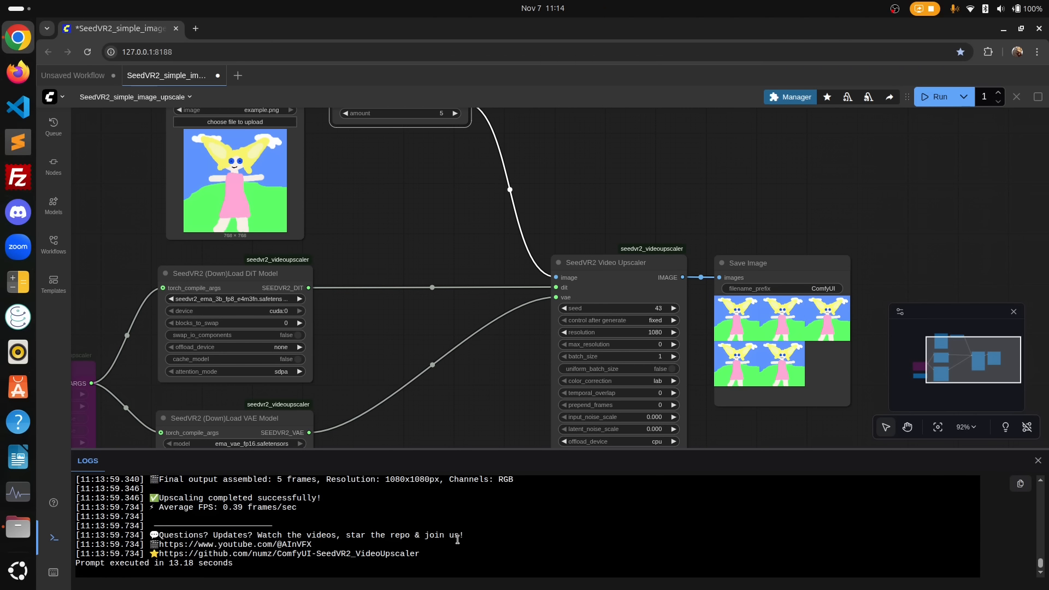
# Run the workflow with the SeedVR2 Video Upscaler's batch_size set to 5 and review the execution log for memory warnings.
pyautogui.click(662, 356)
pyautogui.click(696, 342)
pyautogui.click(935, 96)
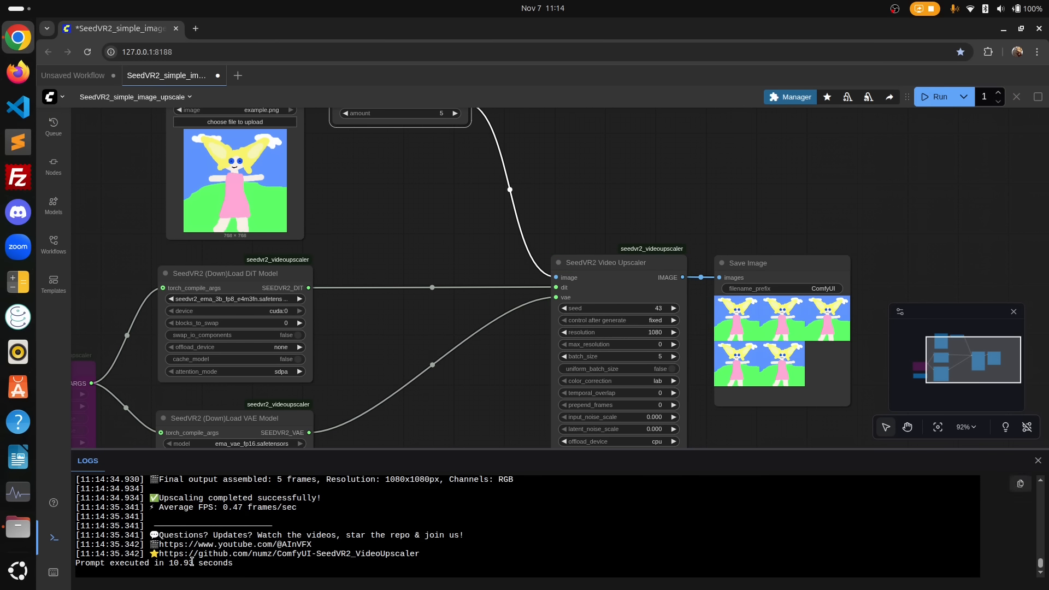
pyautogui.scroll(5, 186, 565)
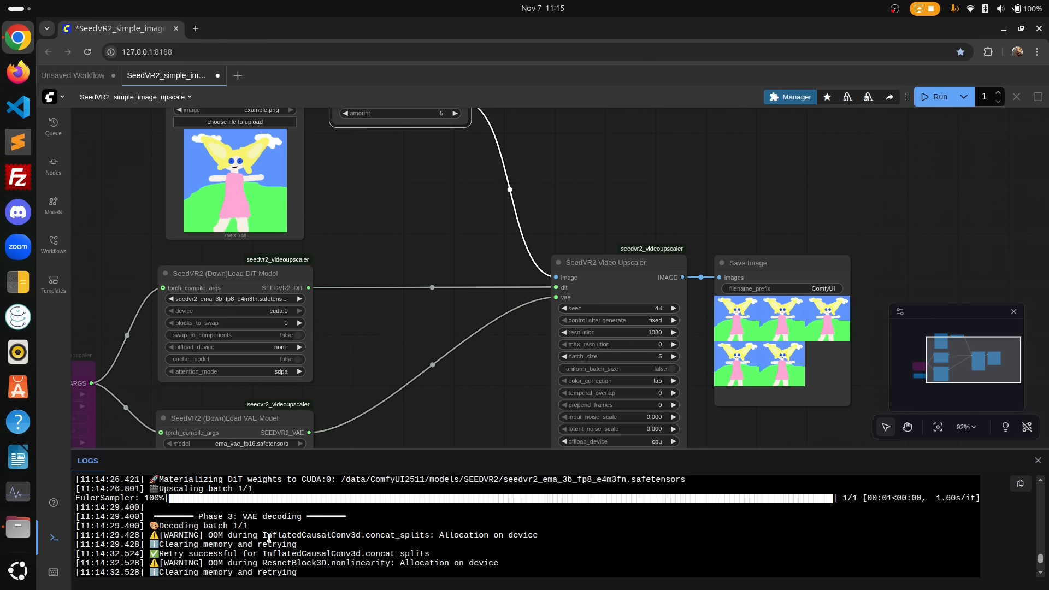
# Run the workflow with the upscaler's resolution set to 900 and check the execution time in the log.
pyautogui.click(655, 332)
pyautogui.write('900')
pyautogui.press('Return')
pyautogui.click(935, 97)
pyautogui.scroll(-10, 553, 559)
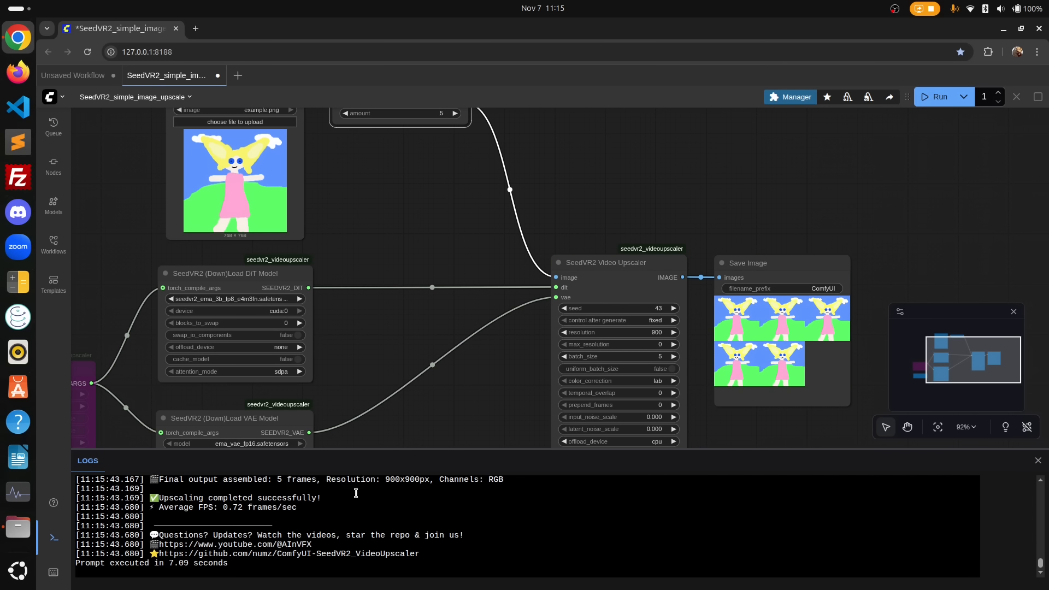
pyautogui.doubleClick(170, 562)
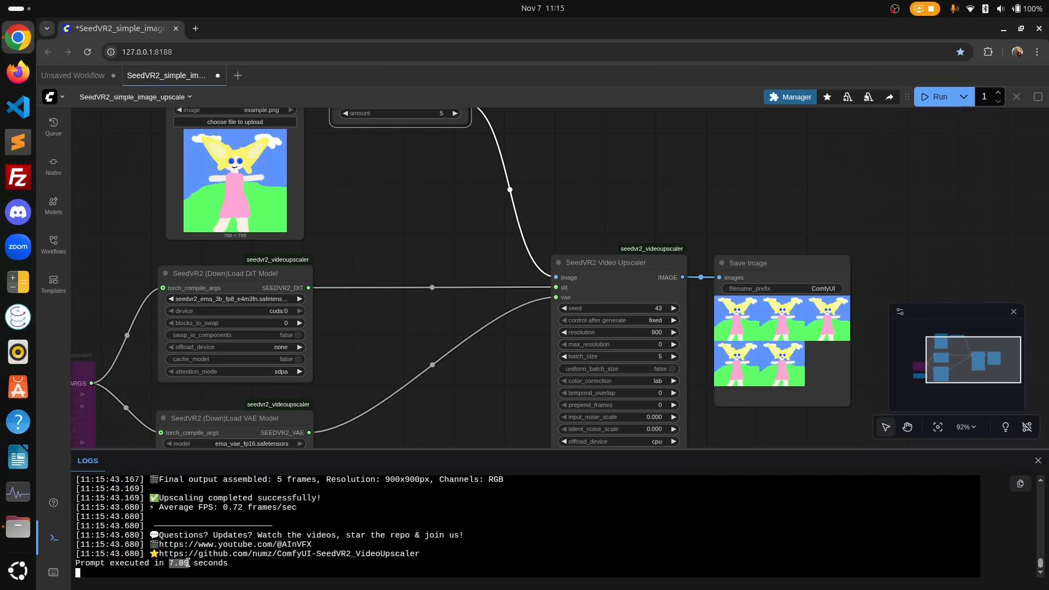
# Set the upscaler's batch_size to 1 and run the workflow at the same resolution for comparison.
pyautogui.click(656, 355)
pyautogui.write('1')
pyautogui.press('Return')
pyautogui.click(936, 98)
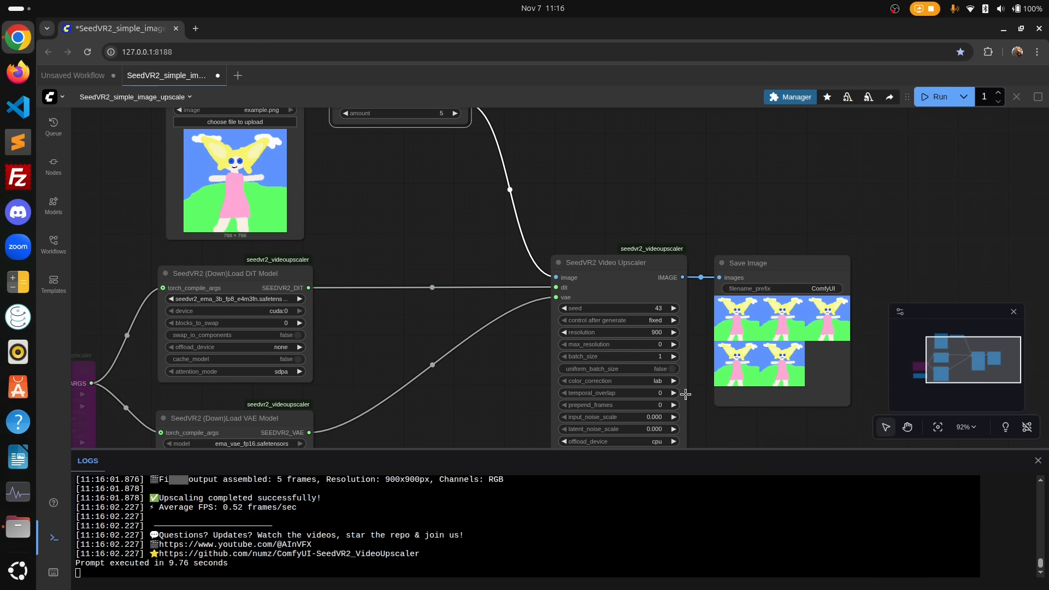
# Set the SeedVR2 Video Upscaler's batch_size back to 5.
pyautogui.click(659, 358)
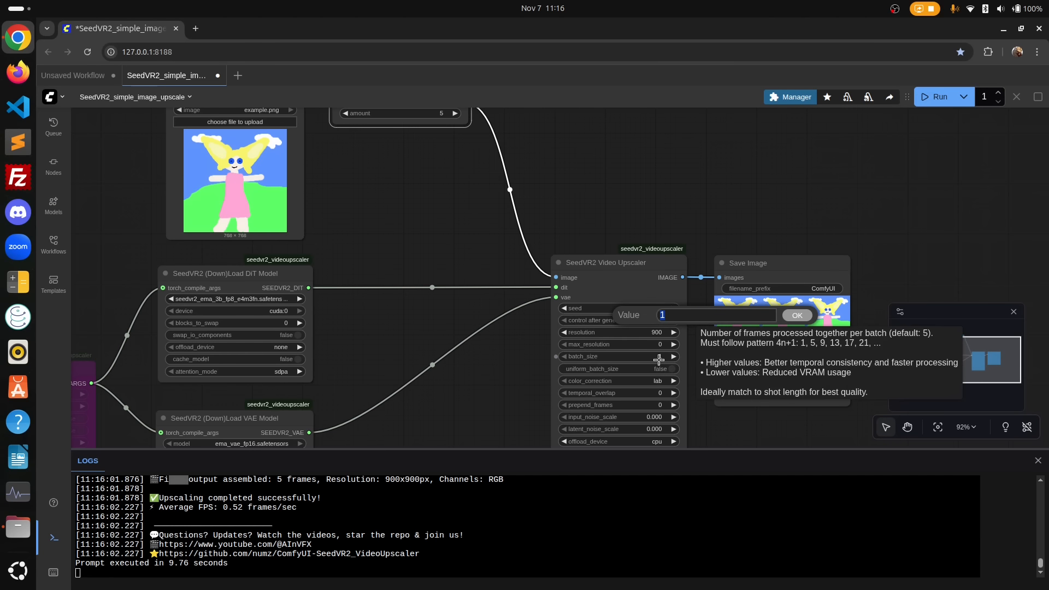
pyautogui.write('5')
pyautogui.press('Return')
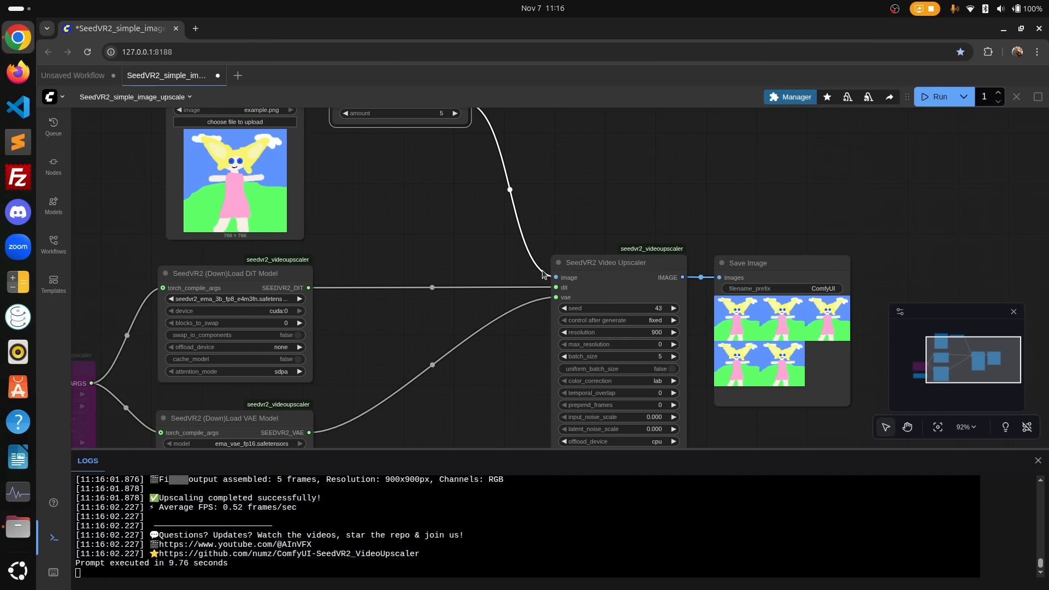
# Set offload_device to cpu on both the DiT and VAE model loader nodes and run the workflow.
pyautogui.moveTo(380, 370); pyautogui.dragTo(464, 242)
pyautogui.click(373, 222)
pyautogui.click(386, 235)
pyautogui.moveTo(462, 328); pyautogui.dragTo(462, 286)
pyautogui.click(372, 386)
pyautogui.click(391, 400)
pyautogui.moveTo(550, 175); pyautogui.dragTo(472, 251)
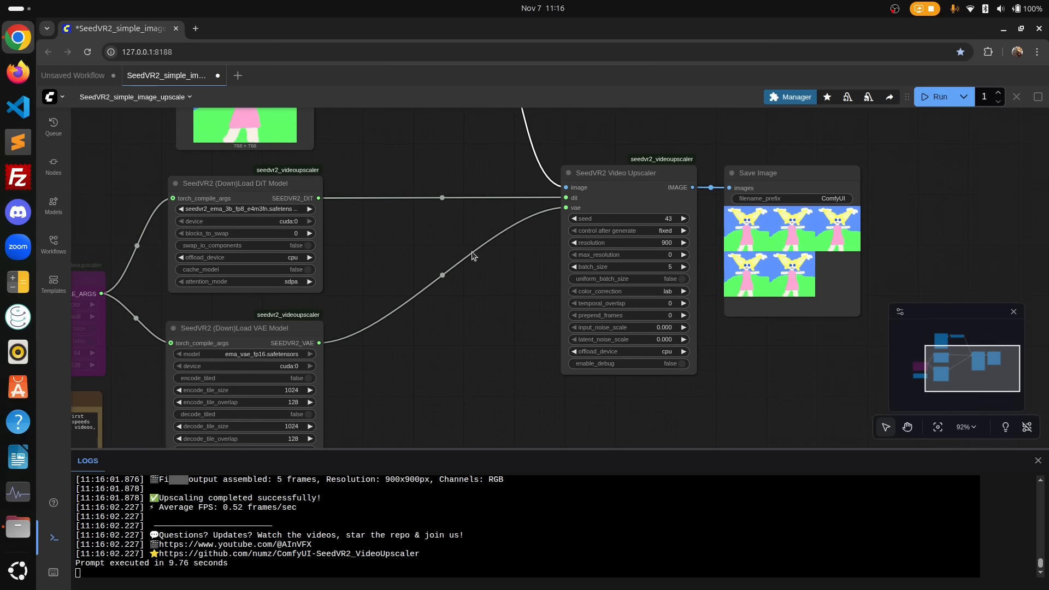
pyautogui.click(936, 98)
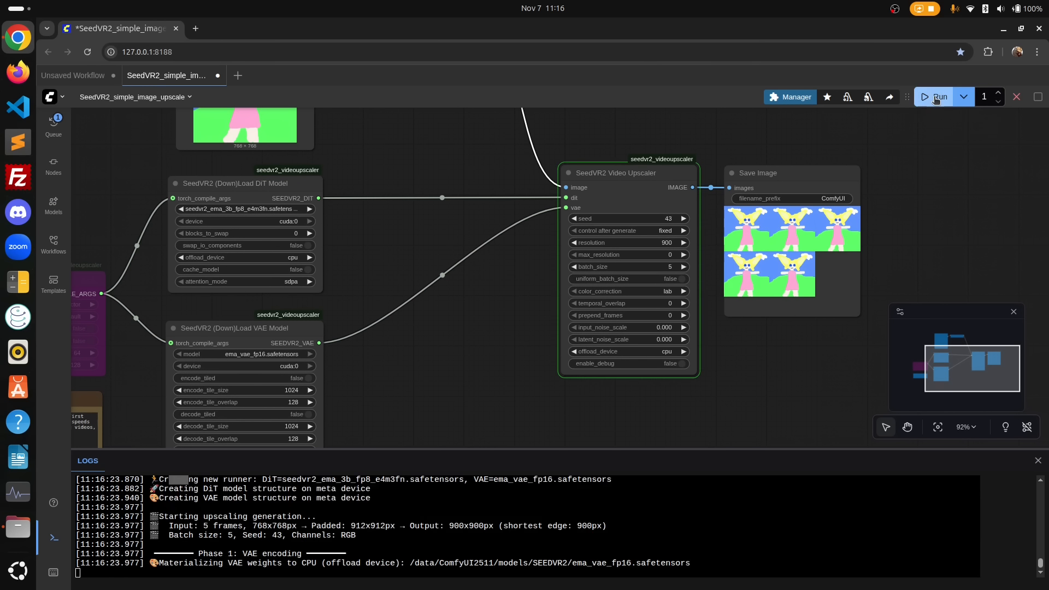